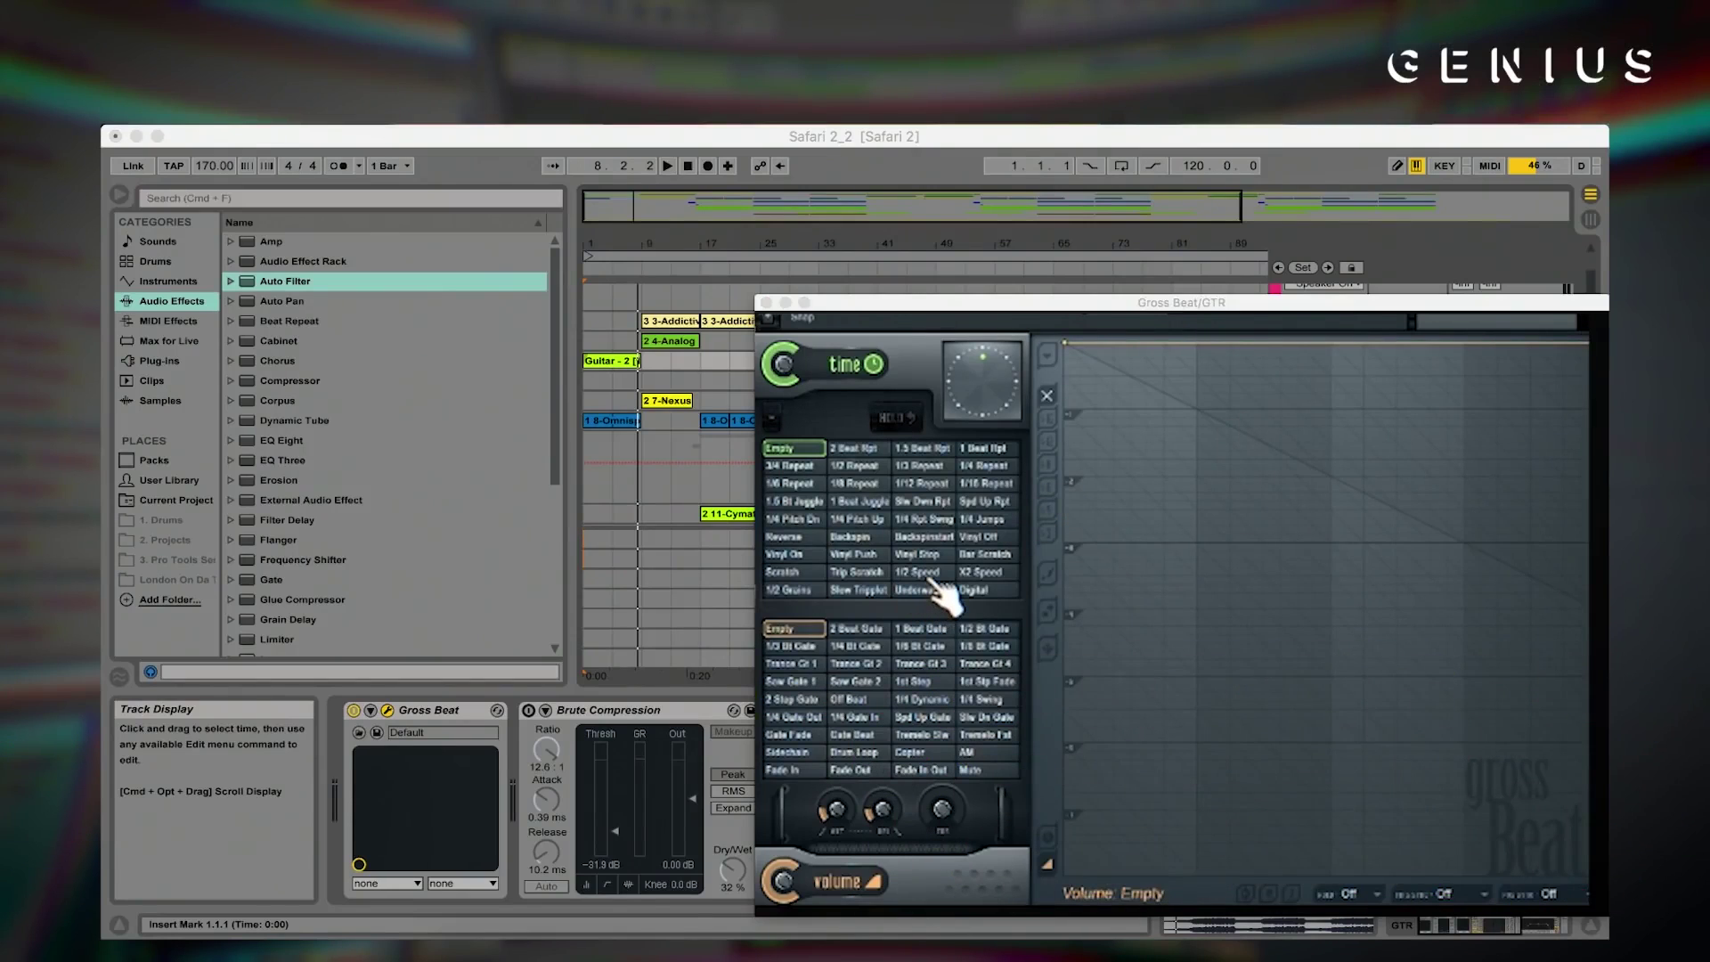
# Apply the 1/2 Speed time preset in Gross Beat and start playback of the set.
pyautogui.click(921, 575)
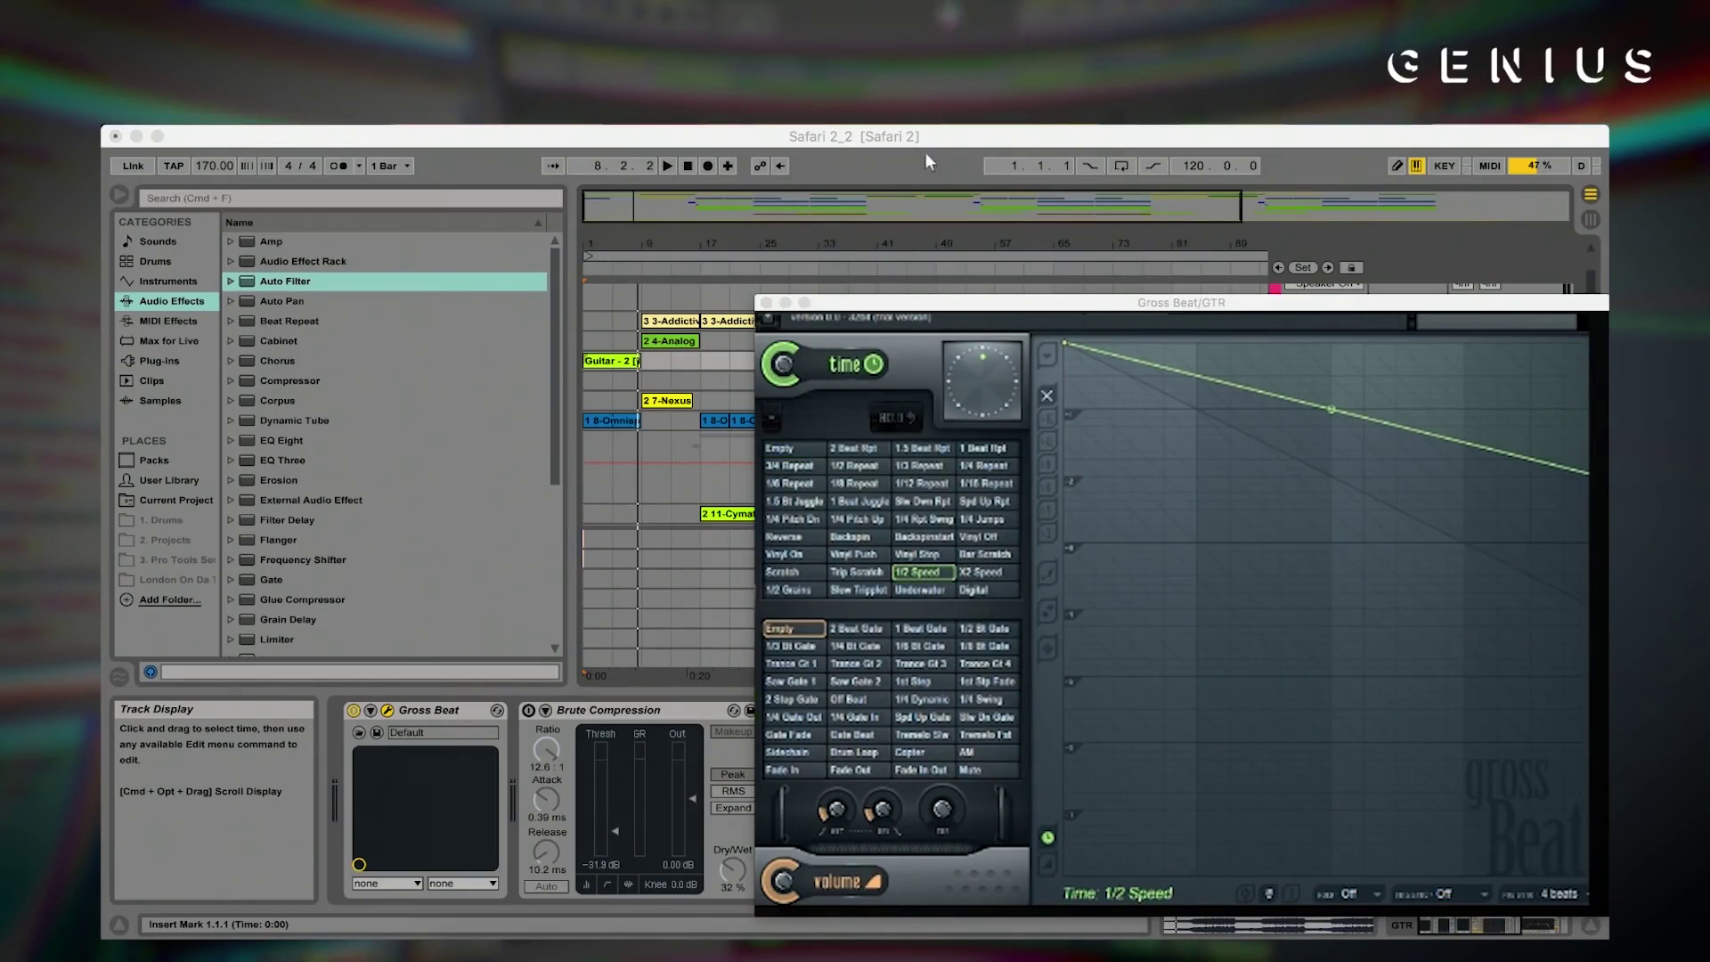
pyautogui.click(938, 140)
pyautogui.press('space')
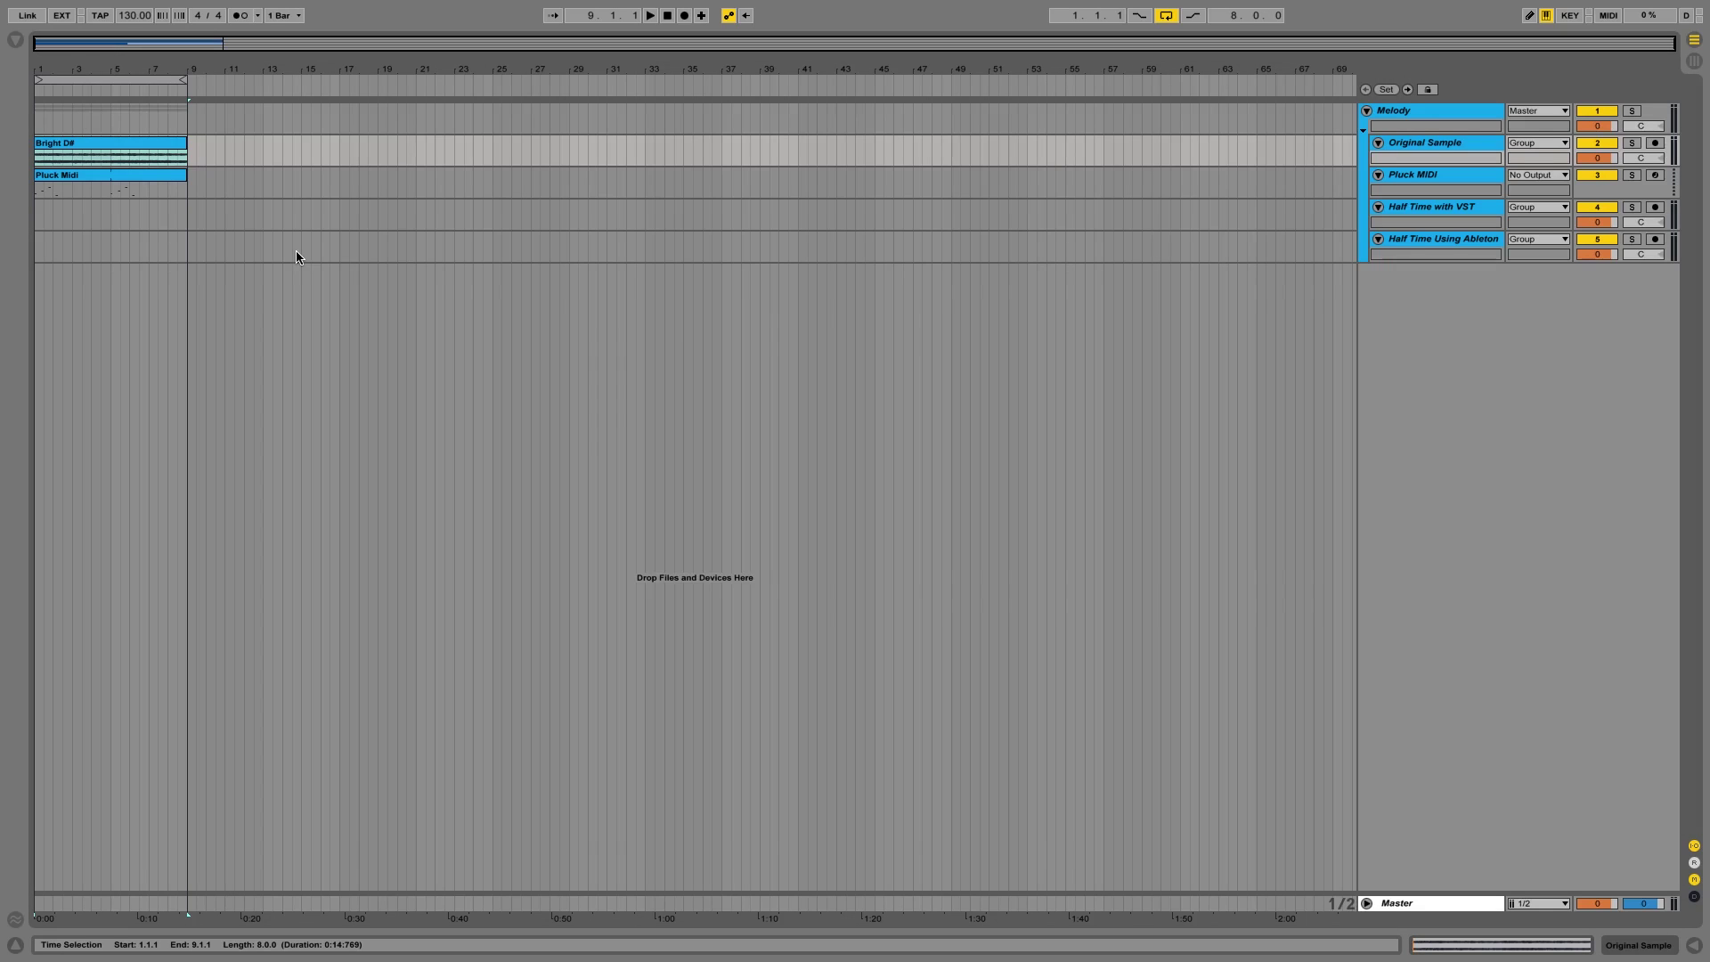
# Paste the Bright D# clip at bar 1 of the Half Time with VST track and mute the Original Sample track.
pyautogui.click(42, 220)
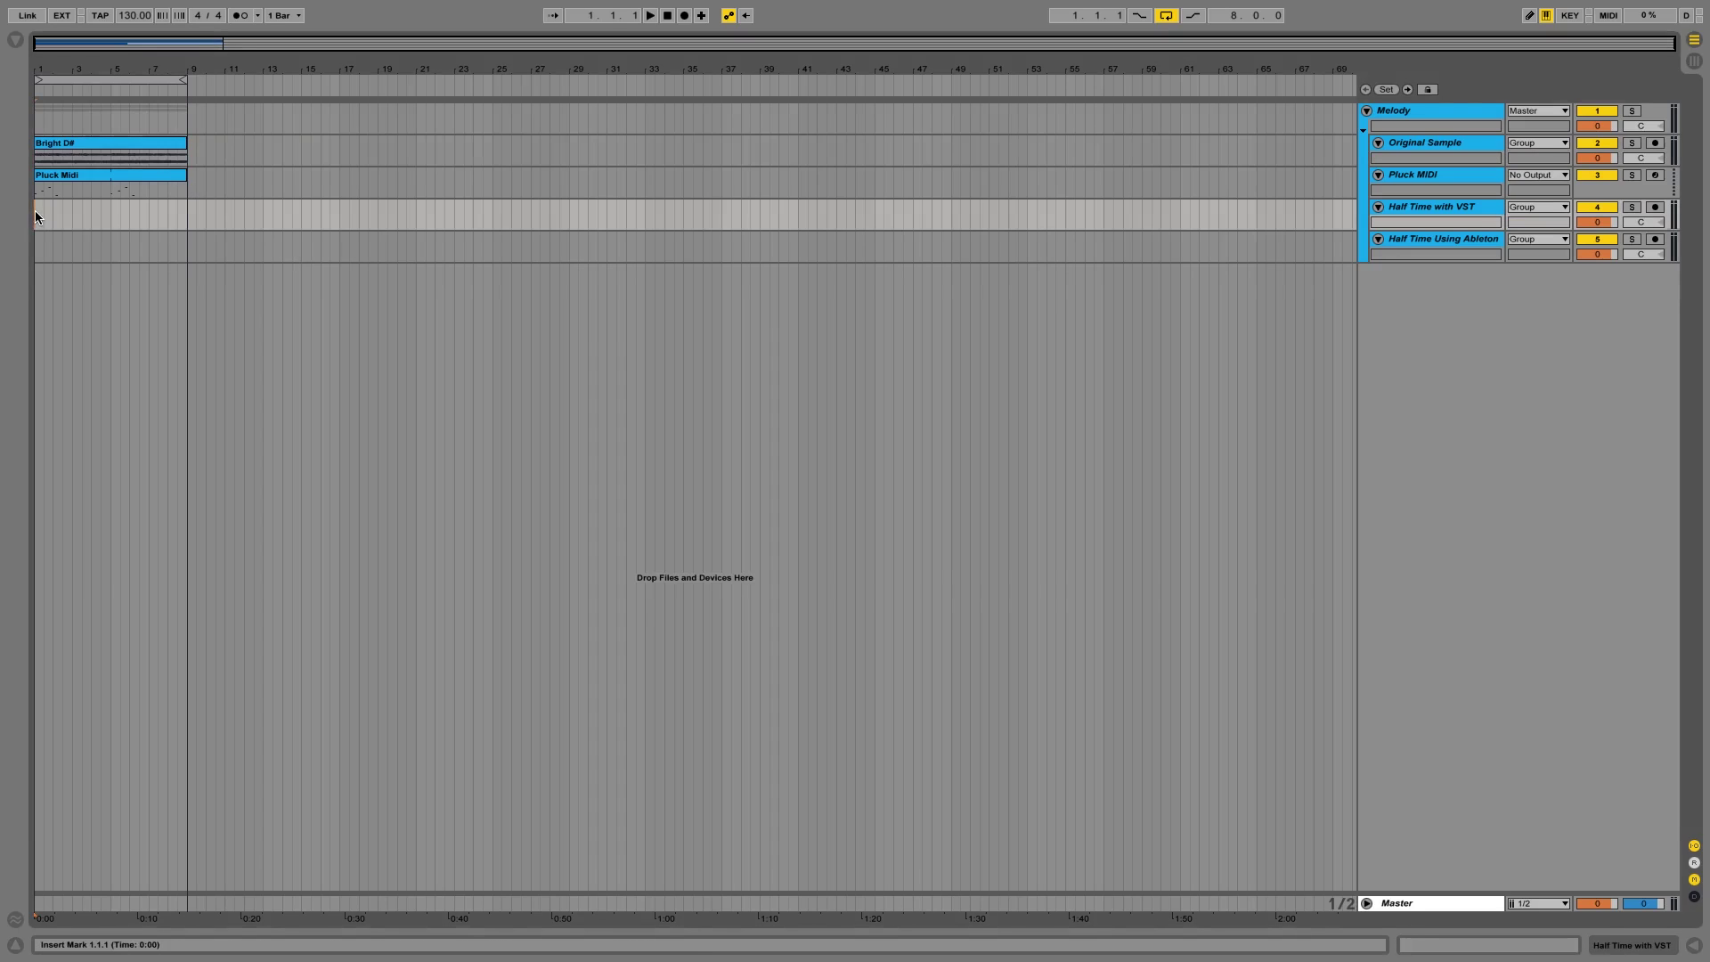
pyautogui.hotkey('ctrl', 'v')
pyautogui.click(683, 216)
pyautogui.click(1611, 143)
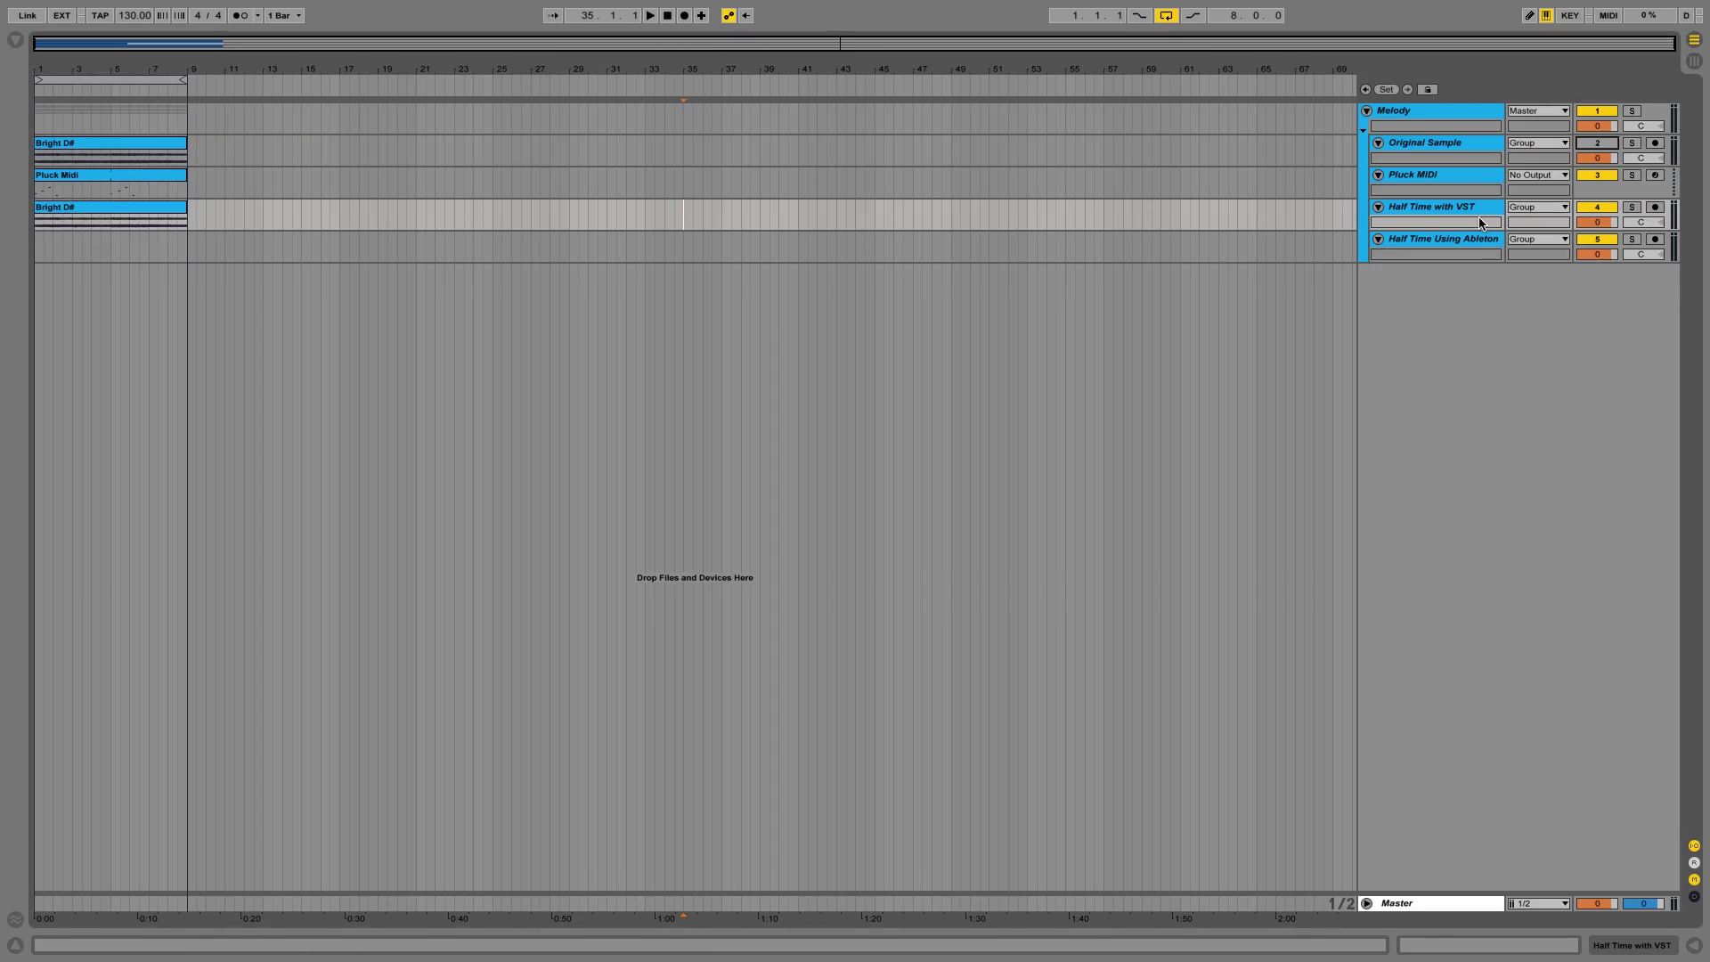
pyautogui.moveTo(1456, 228)
pyautogui.mouseDown()
pyautogui.moveTo(1450, 287)
pyautogui.moveTo(1450, 229)
pyautogui.mouseUp()
pyautogui.click(1046, 246)
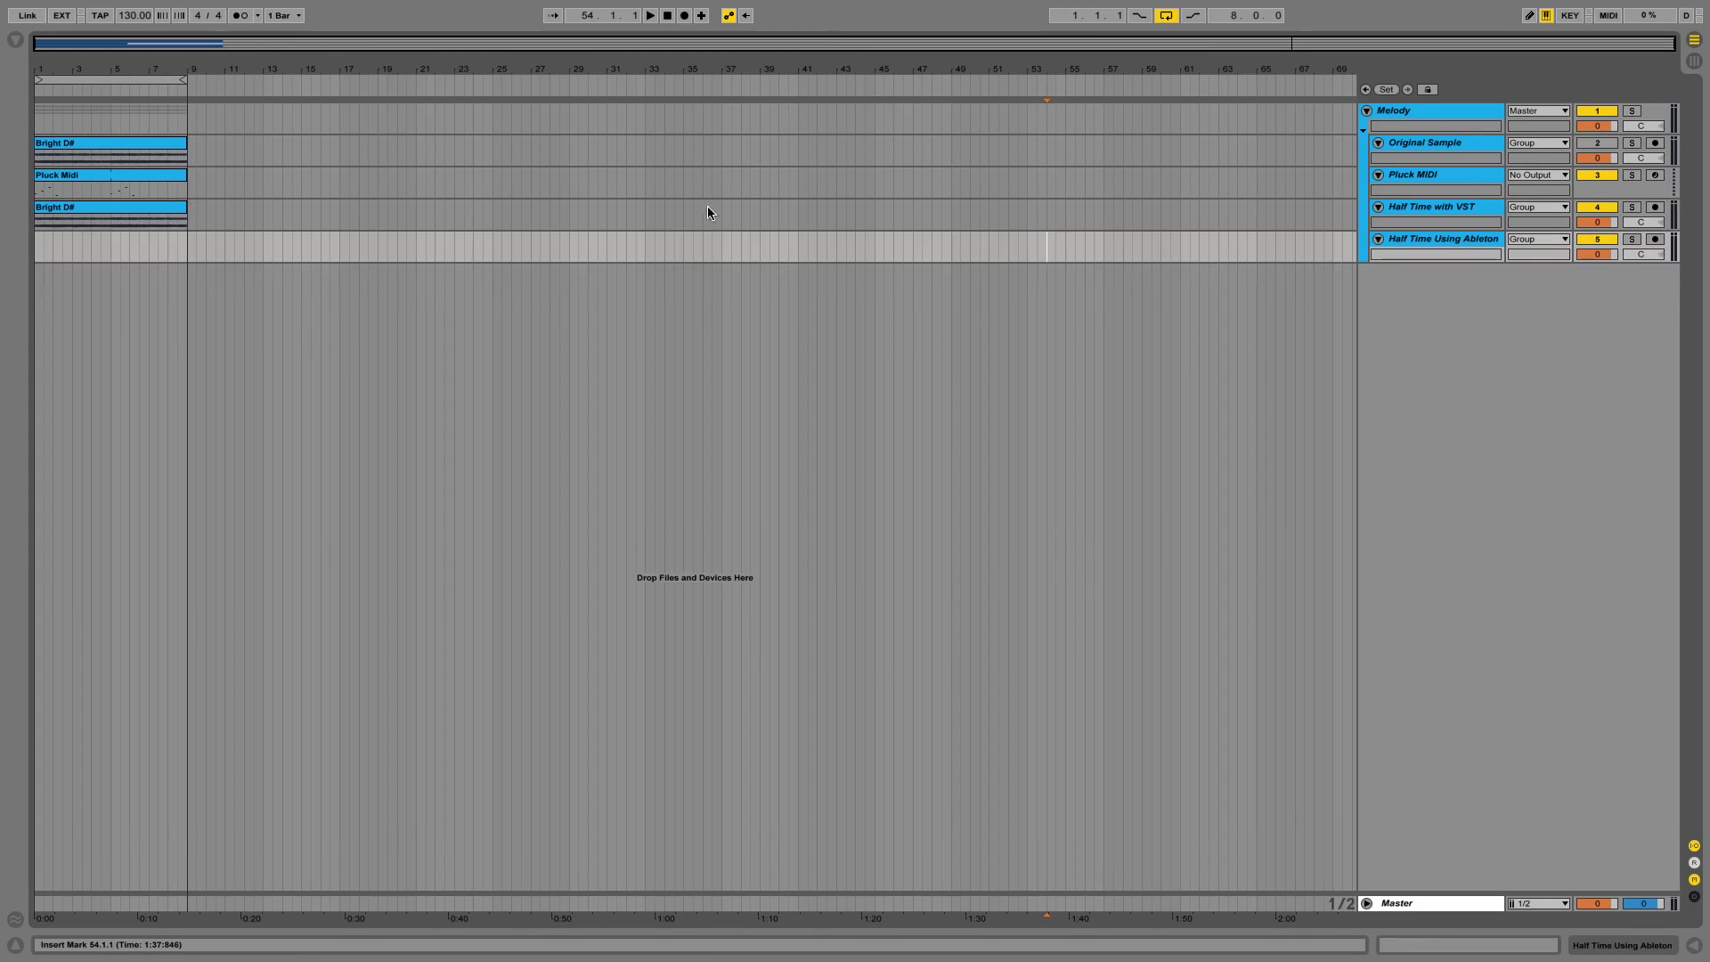
# Show the browser, collapse the Melody Care Package folder and list the local VST plug-ins.
pyautogui.rightClick(195, 142)
pyautogui.click(16, 40)
pyautogui.click(16, 40)
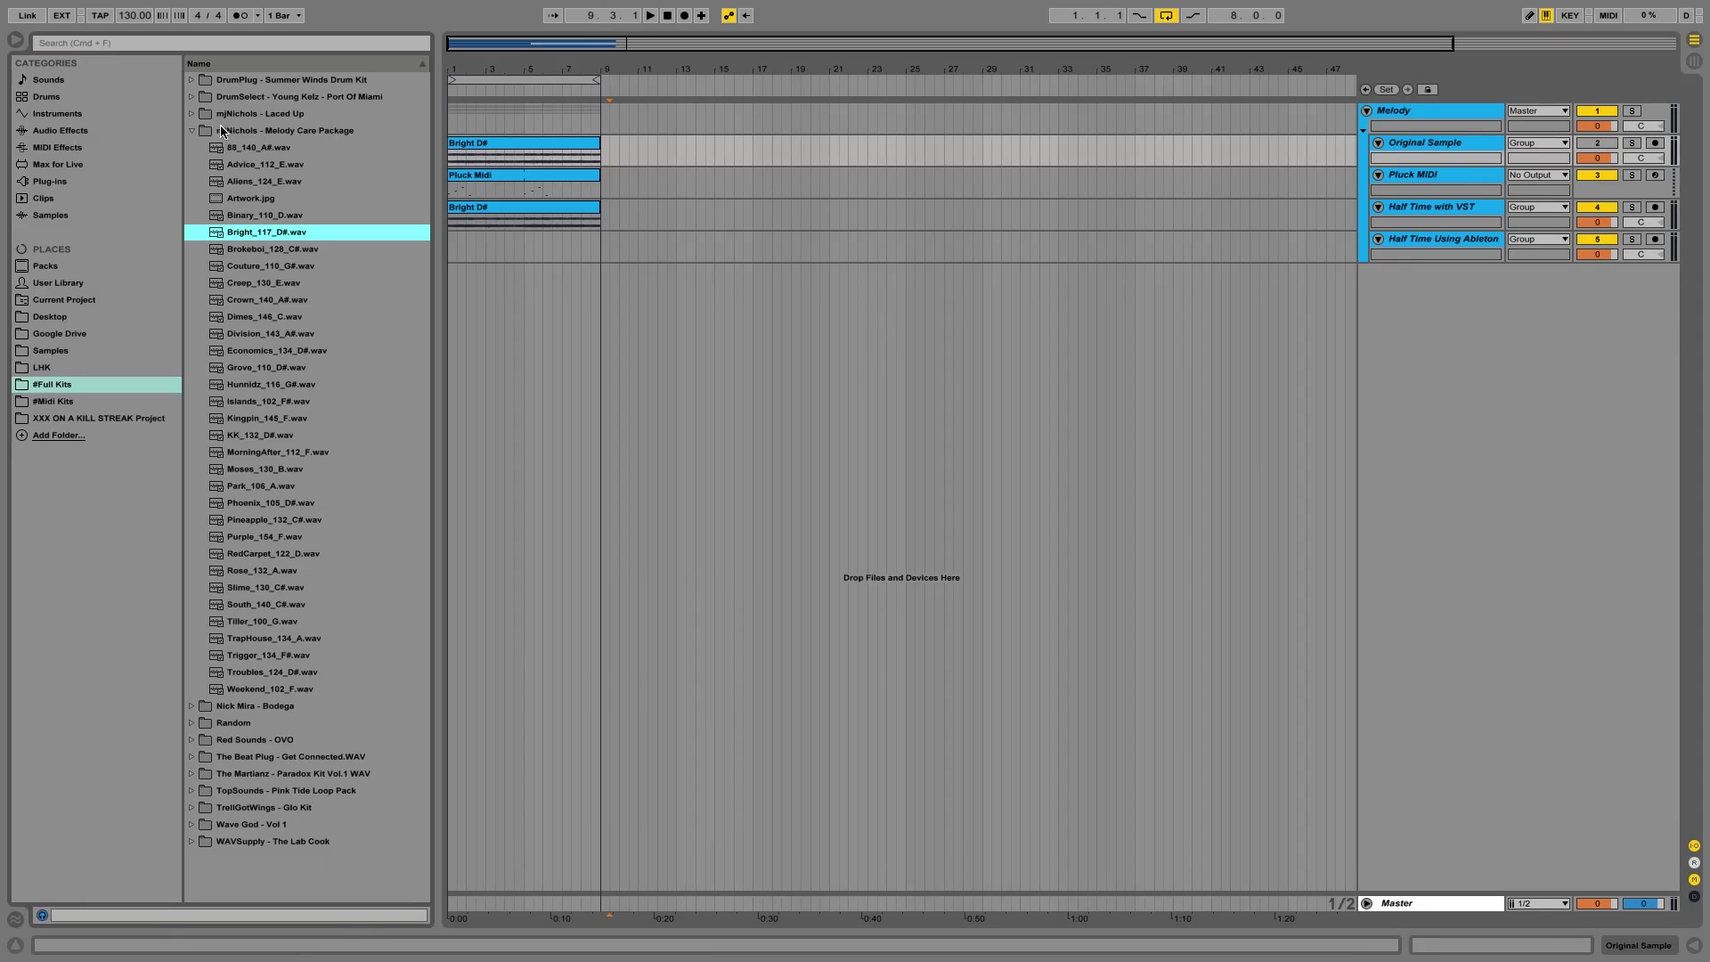
pyautogui.click(193, 131)
pyautogui.click(62, 165)
pyautogui.click(62, 181)
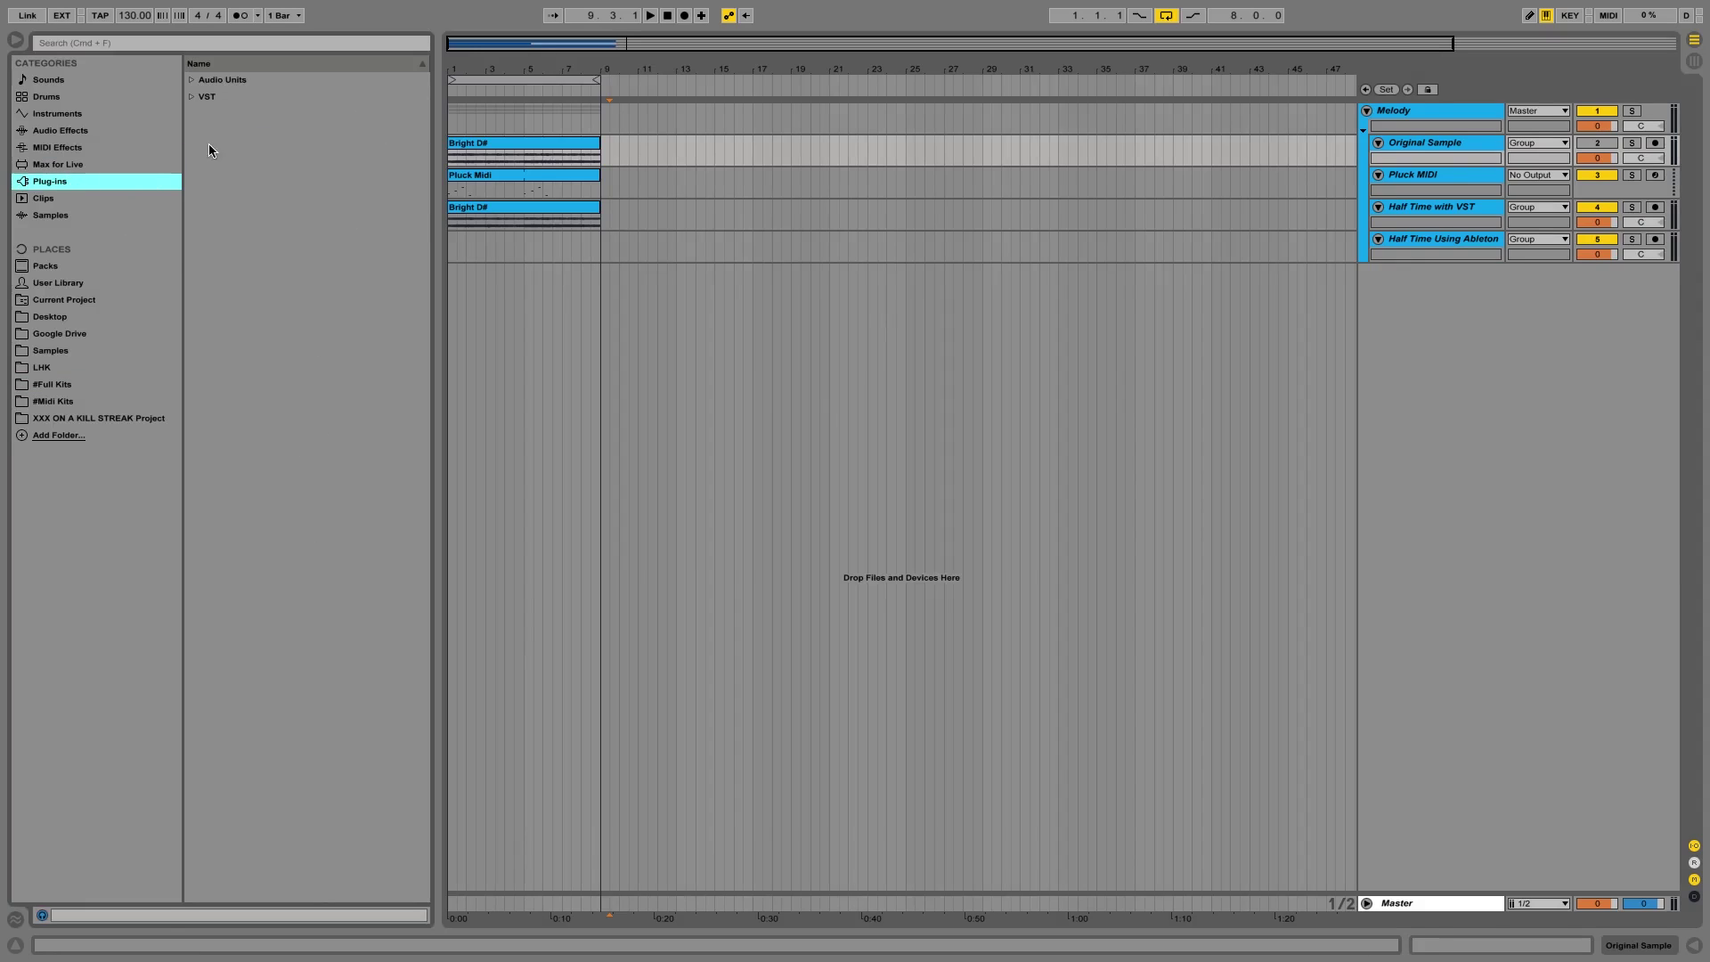
pyautogui.click(191, 97)
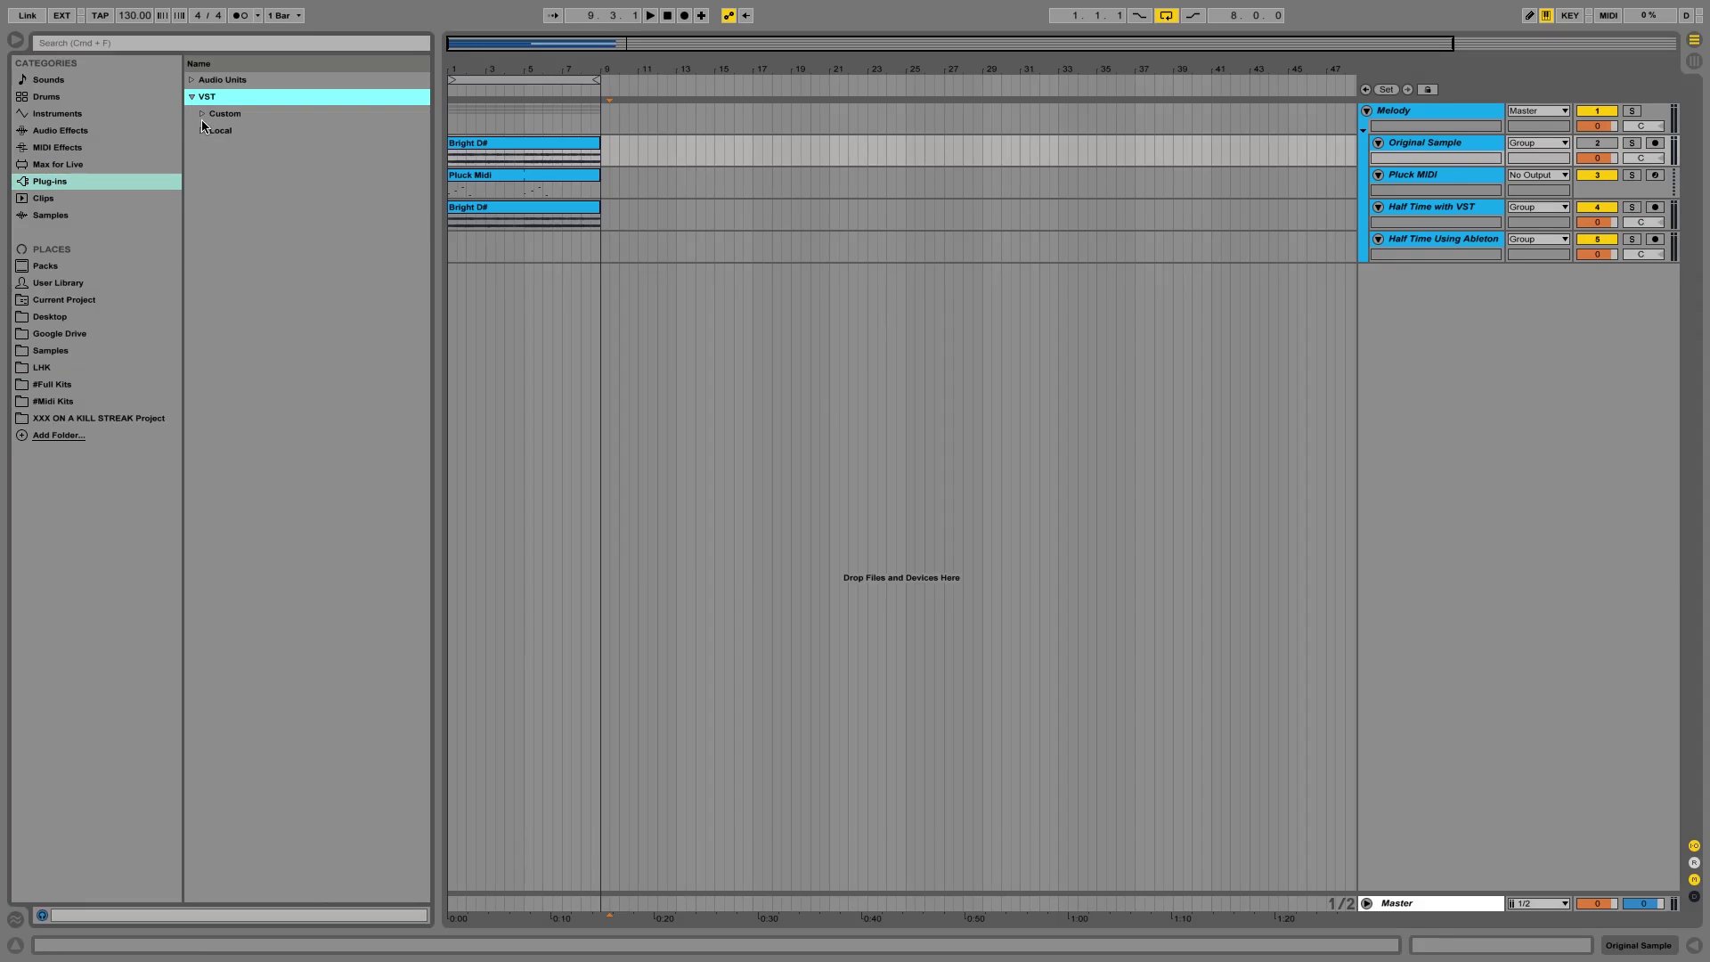
pyautogui.click(202, 130)
# Add the ShaperBox plug-in to the Half Time with VST track and move its window clear of the clips.
pyautogui.scroll(-5, 330, 401)
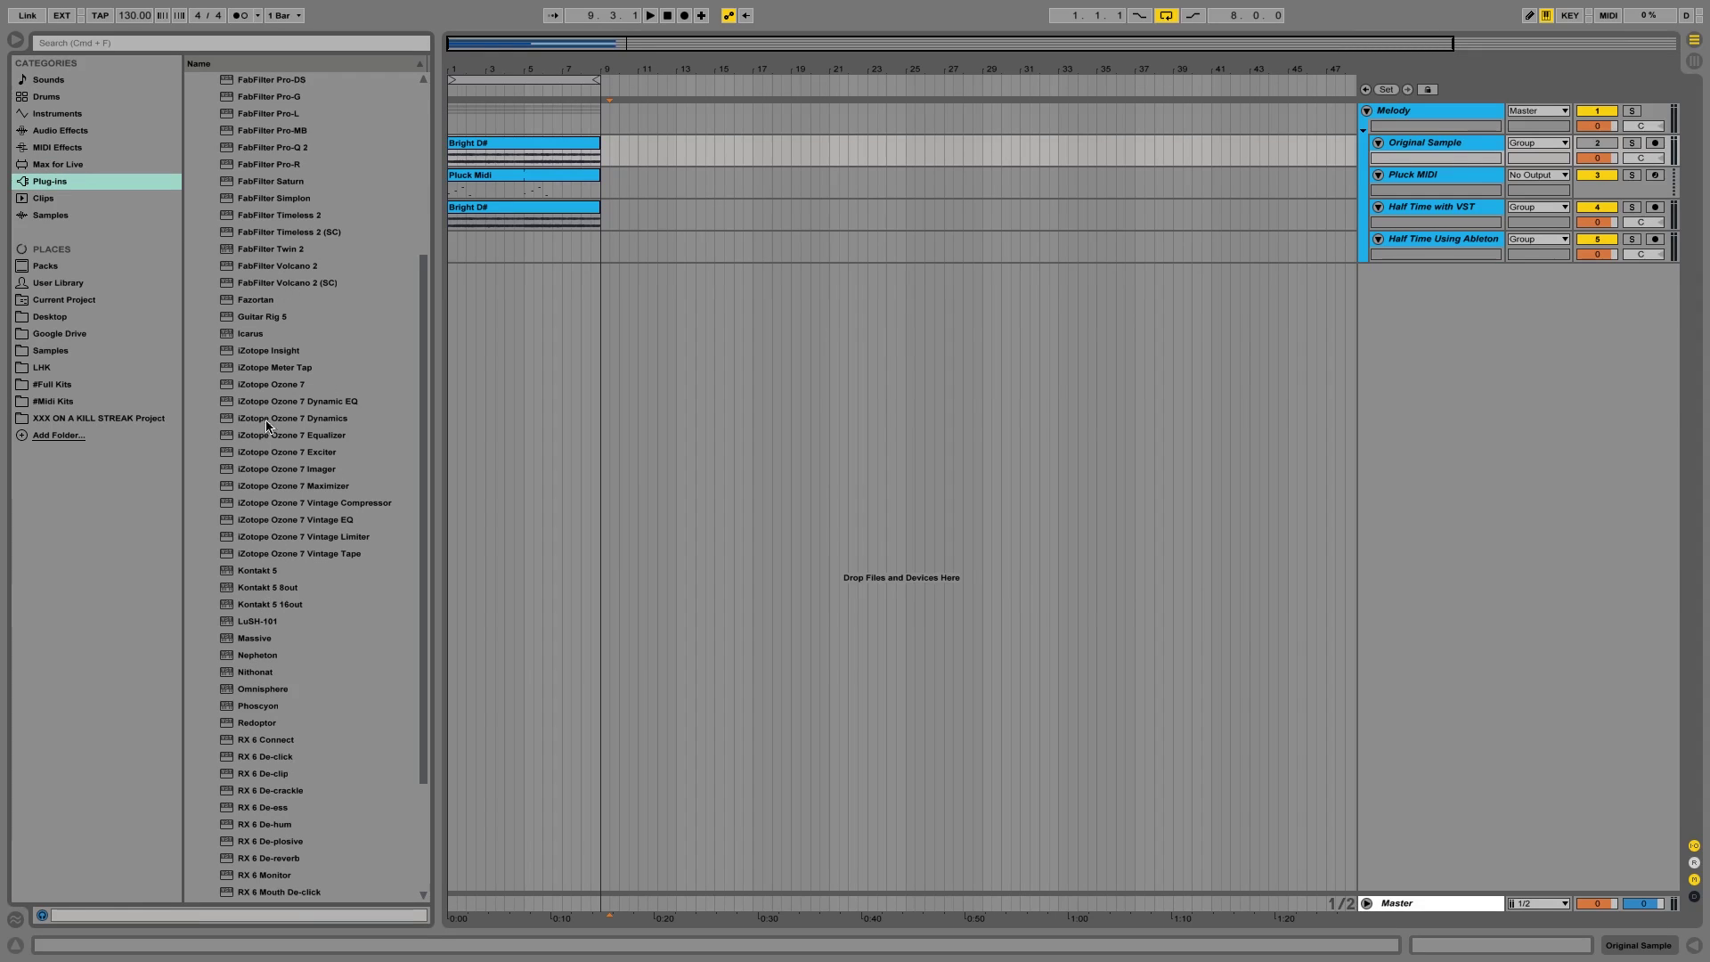
pyautogui.click(267, 712)
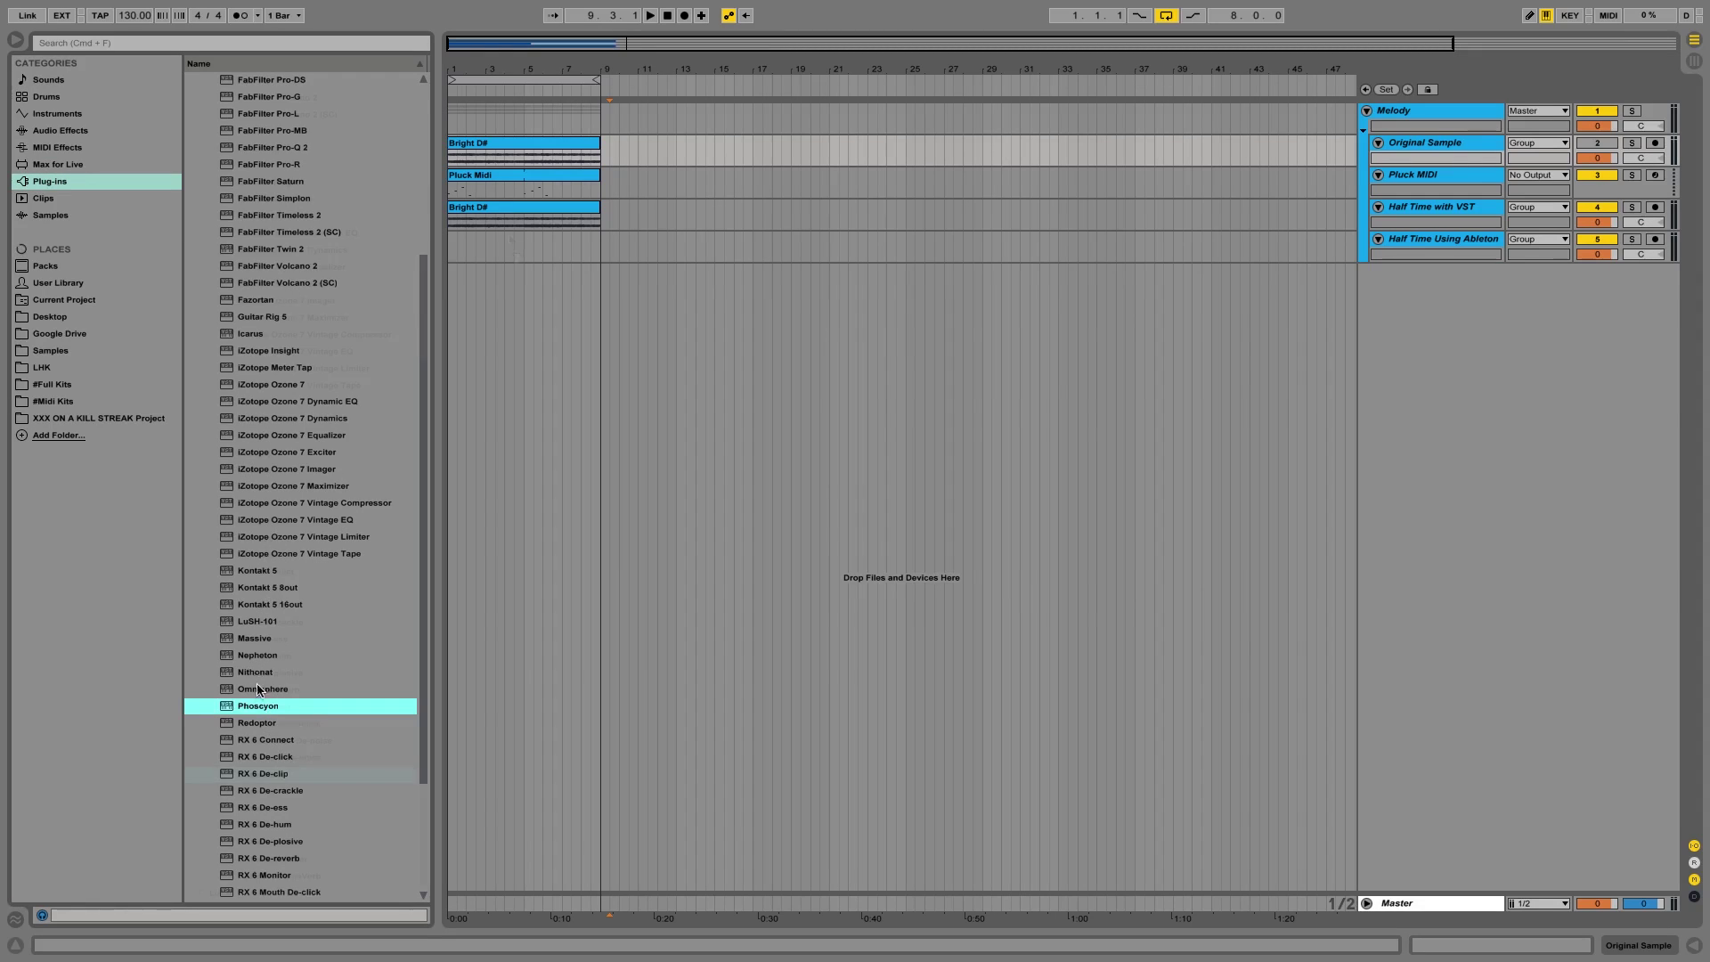
pyautogui.scroll(-3, 258, 691)
pyautogui.moveTo(258, 774); pyautogui.dragTo(509, 220)
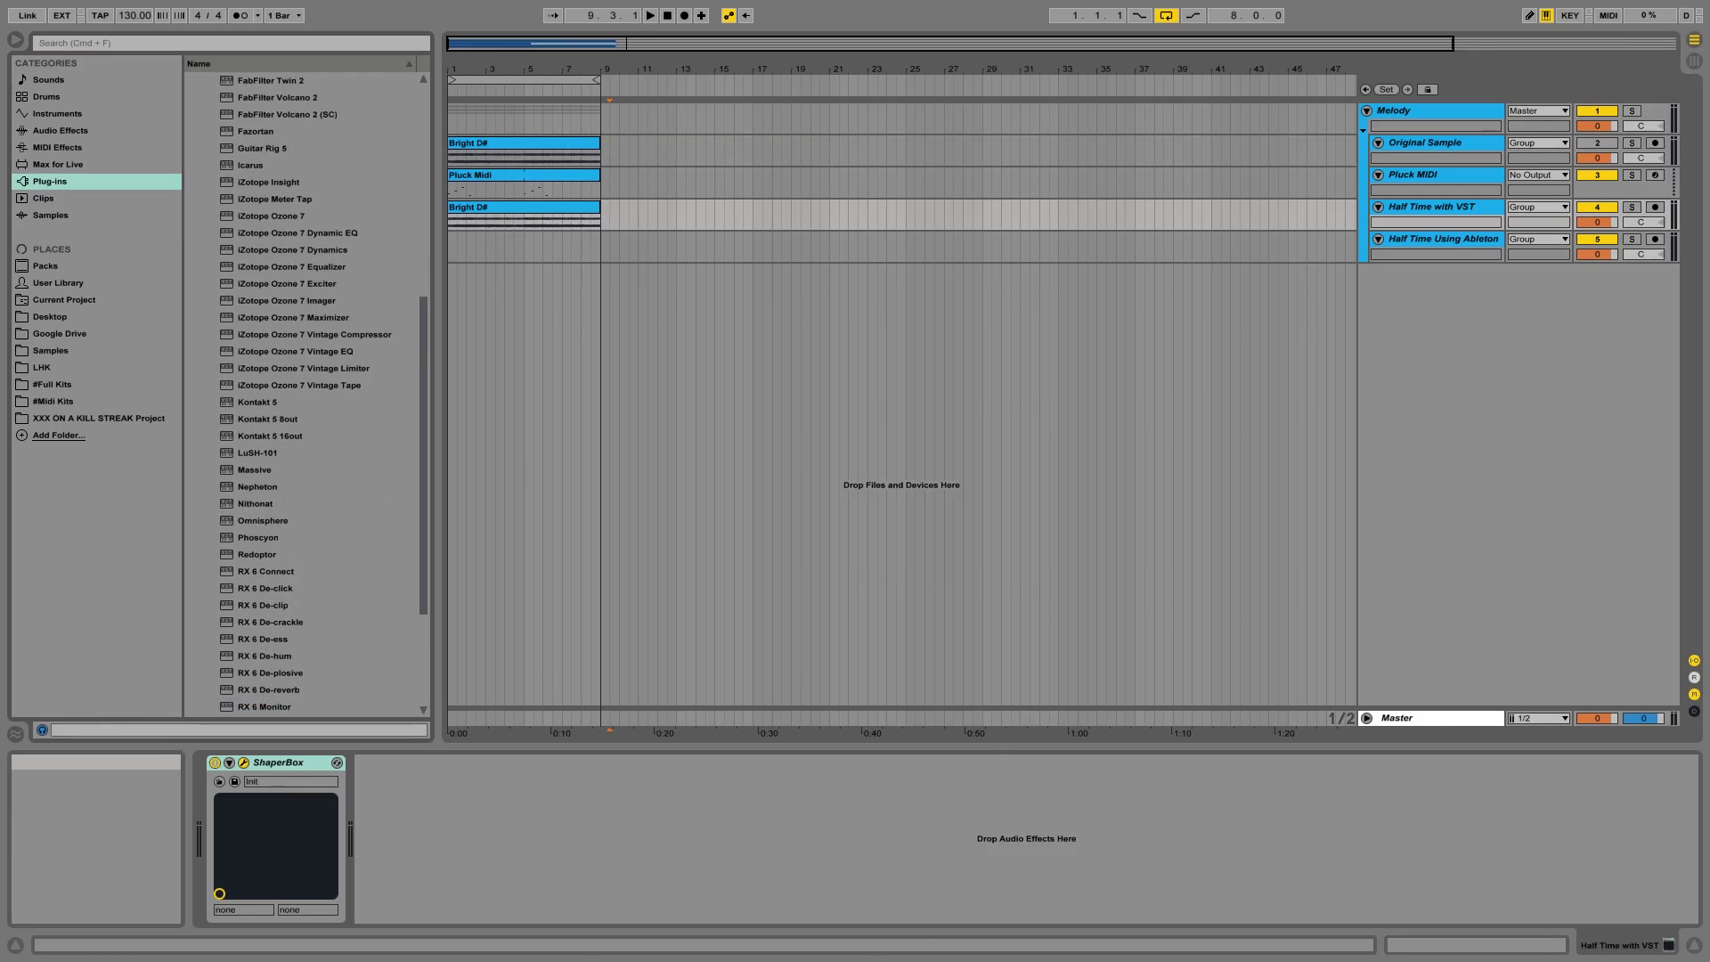
pyautogui.moveTo(917, 345); pyautogui.dragTo(1077, 227)
pyautogui.moveTo(863, 229); pyautogui.dragTo(888, 179)
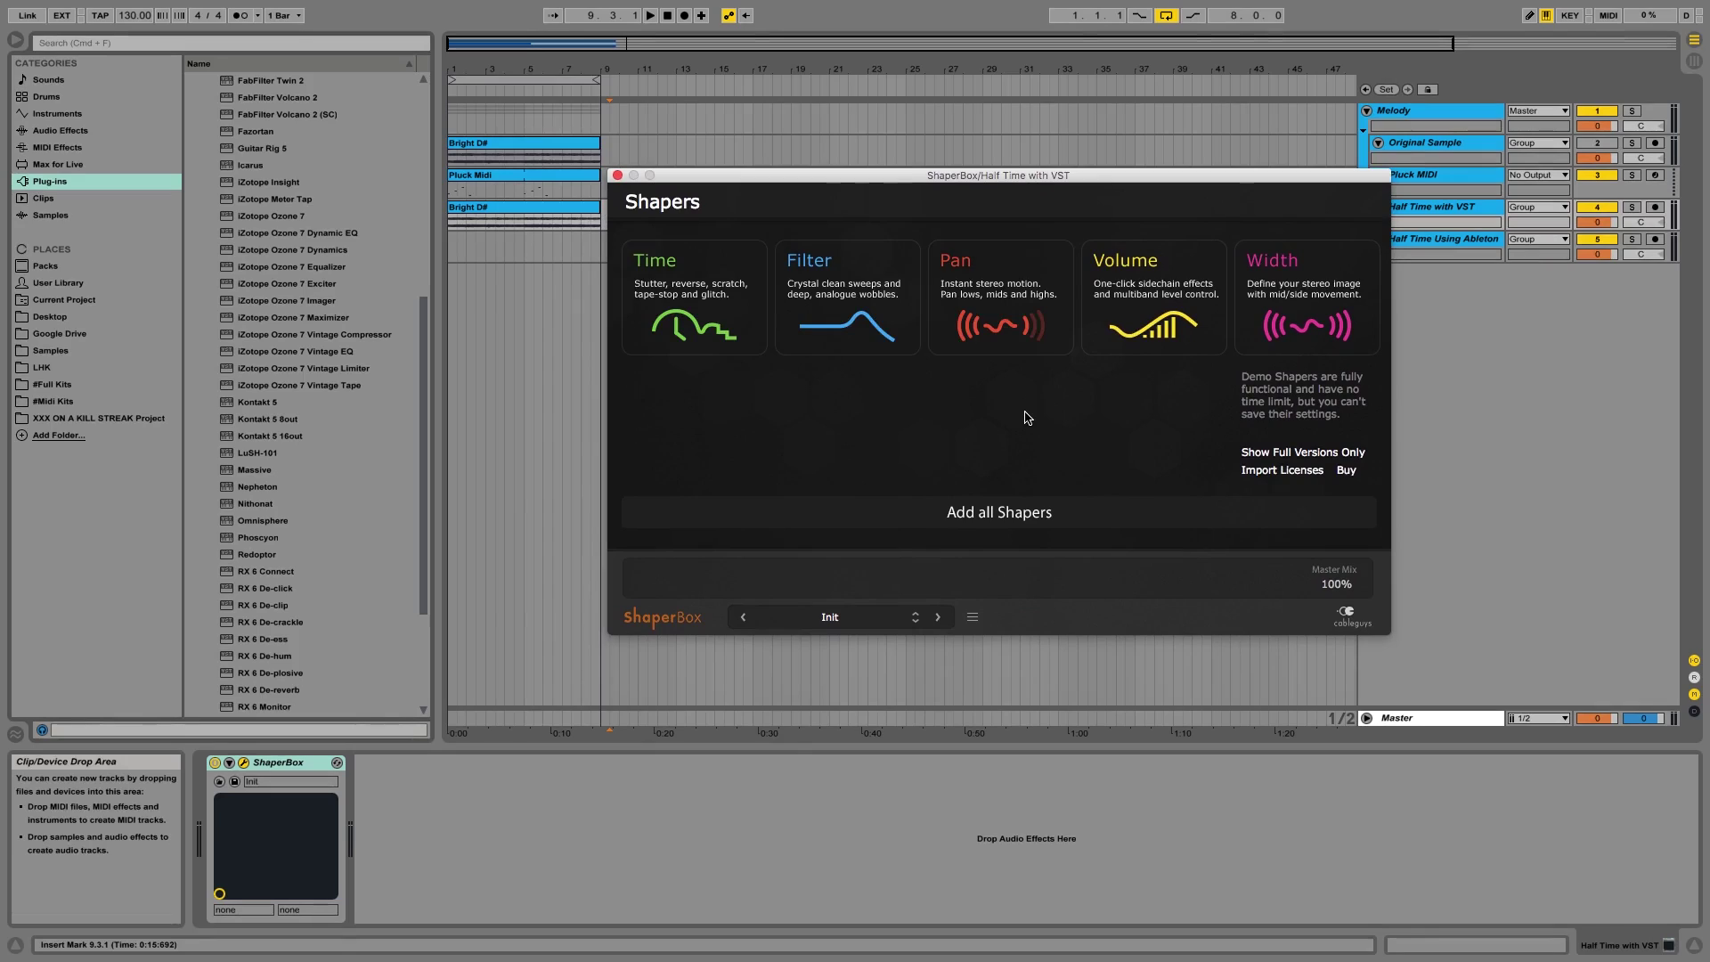
# Add the Time shaper in ShaperBox and apply the "Pitch down 1 octave" wave from the Pitch set.
pyautogui.click(711, 322)
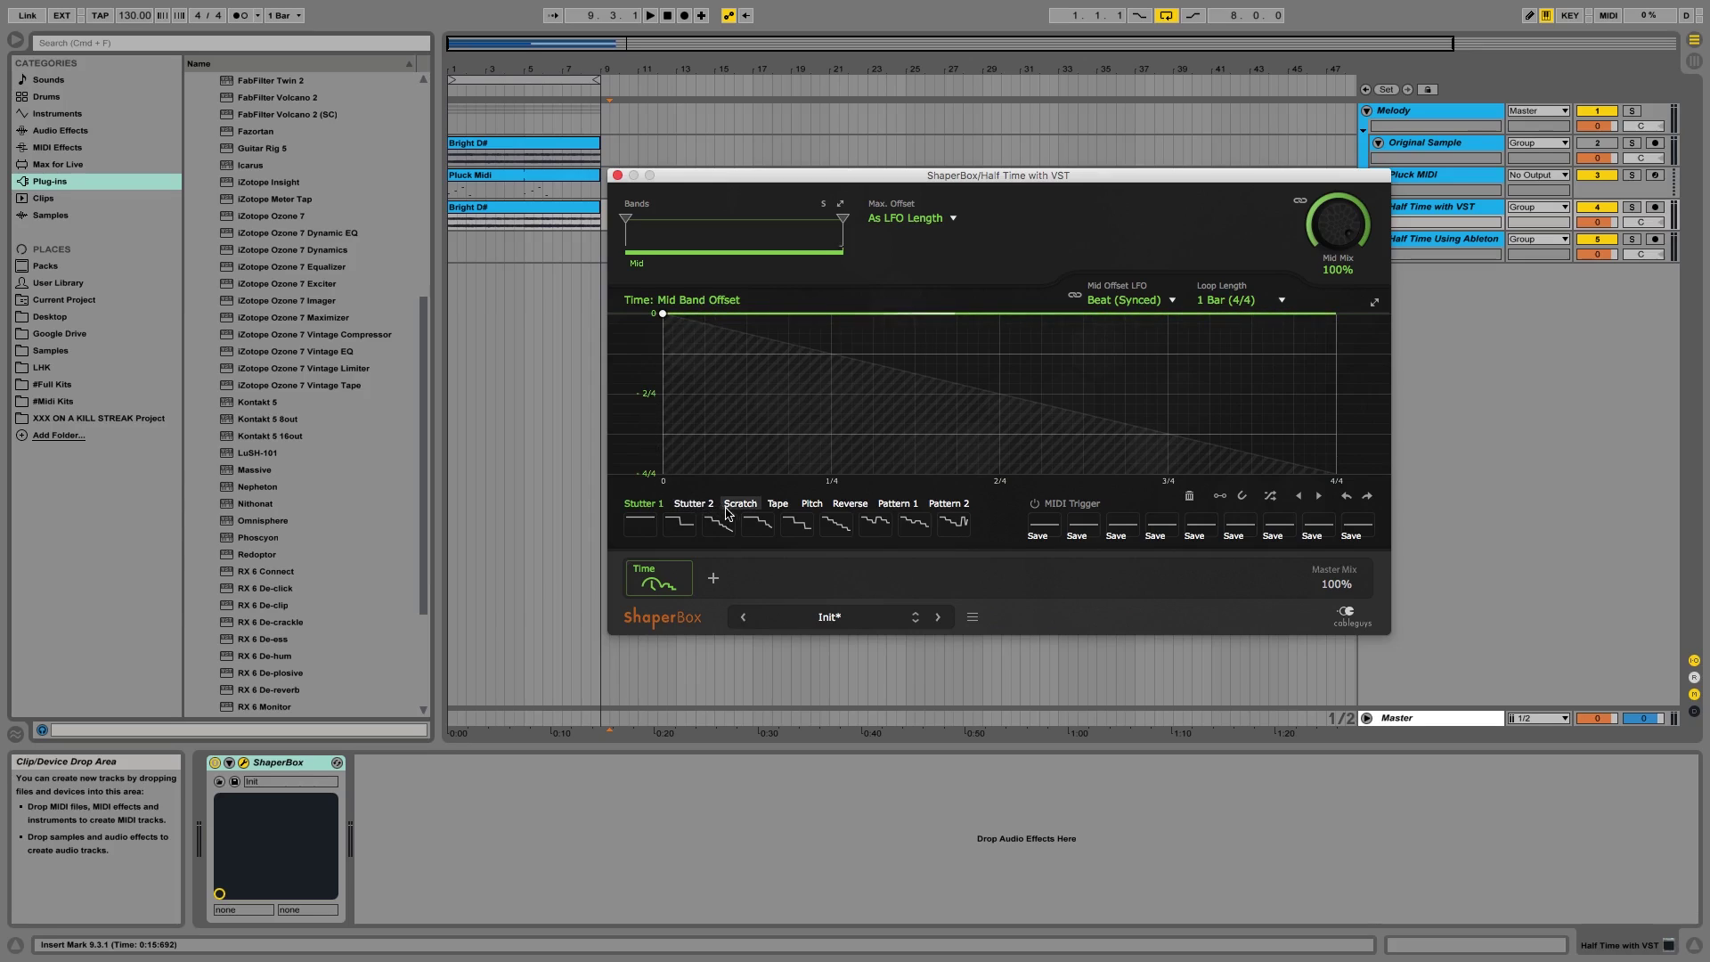
pyautogui.click(811, 505)
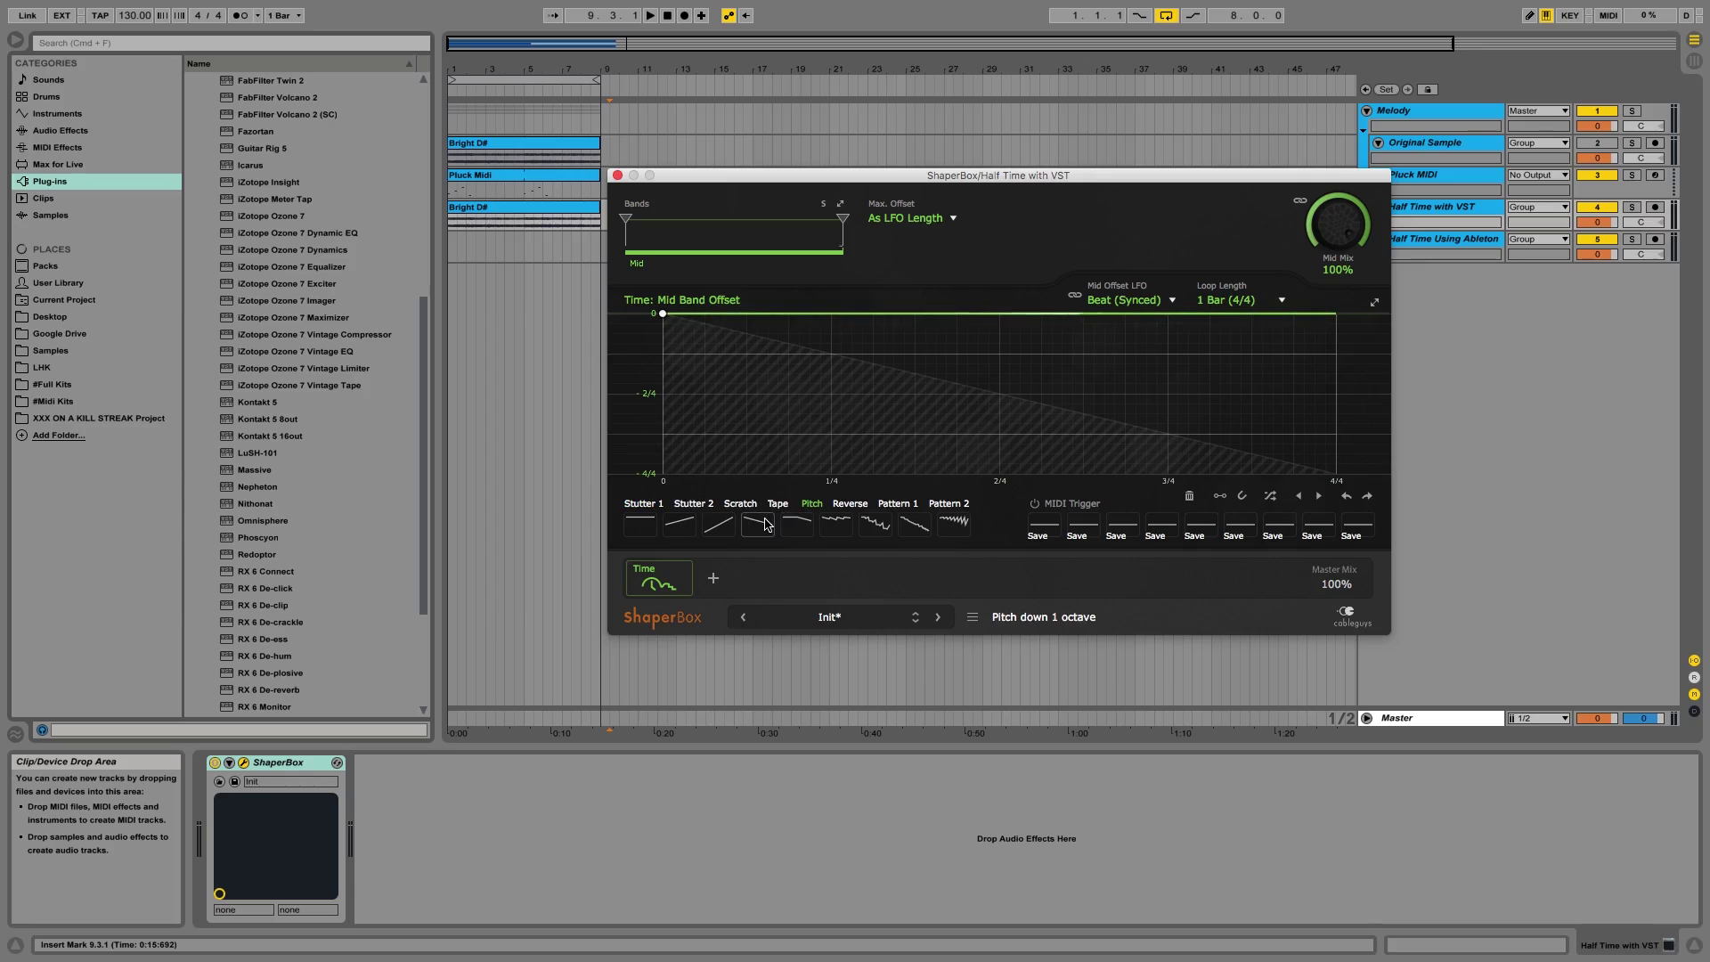
pyautogui.click(759, 524)
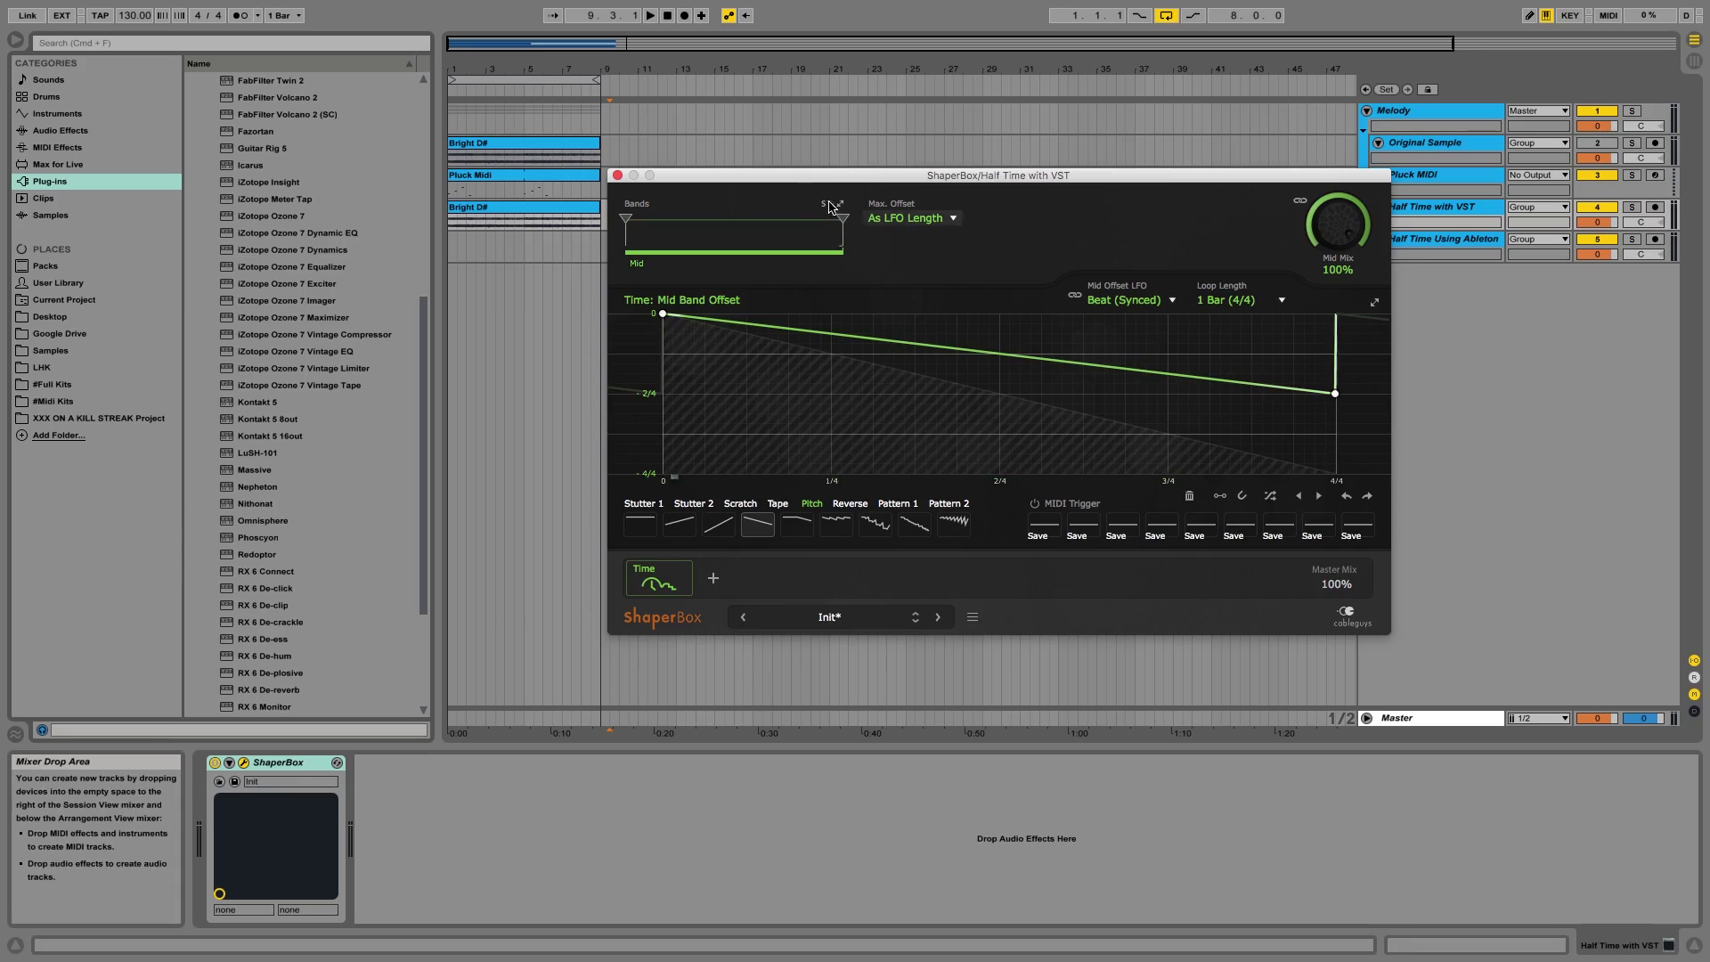
pyautogui.moveTo(757, 176); pyautogui.dragTo(788, 142)
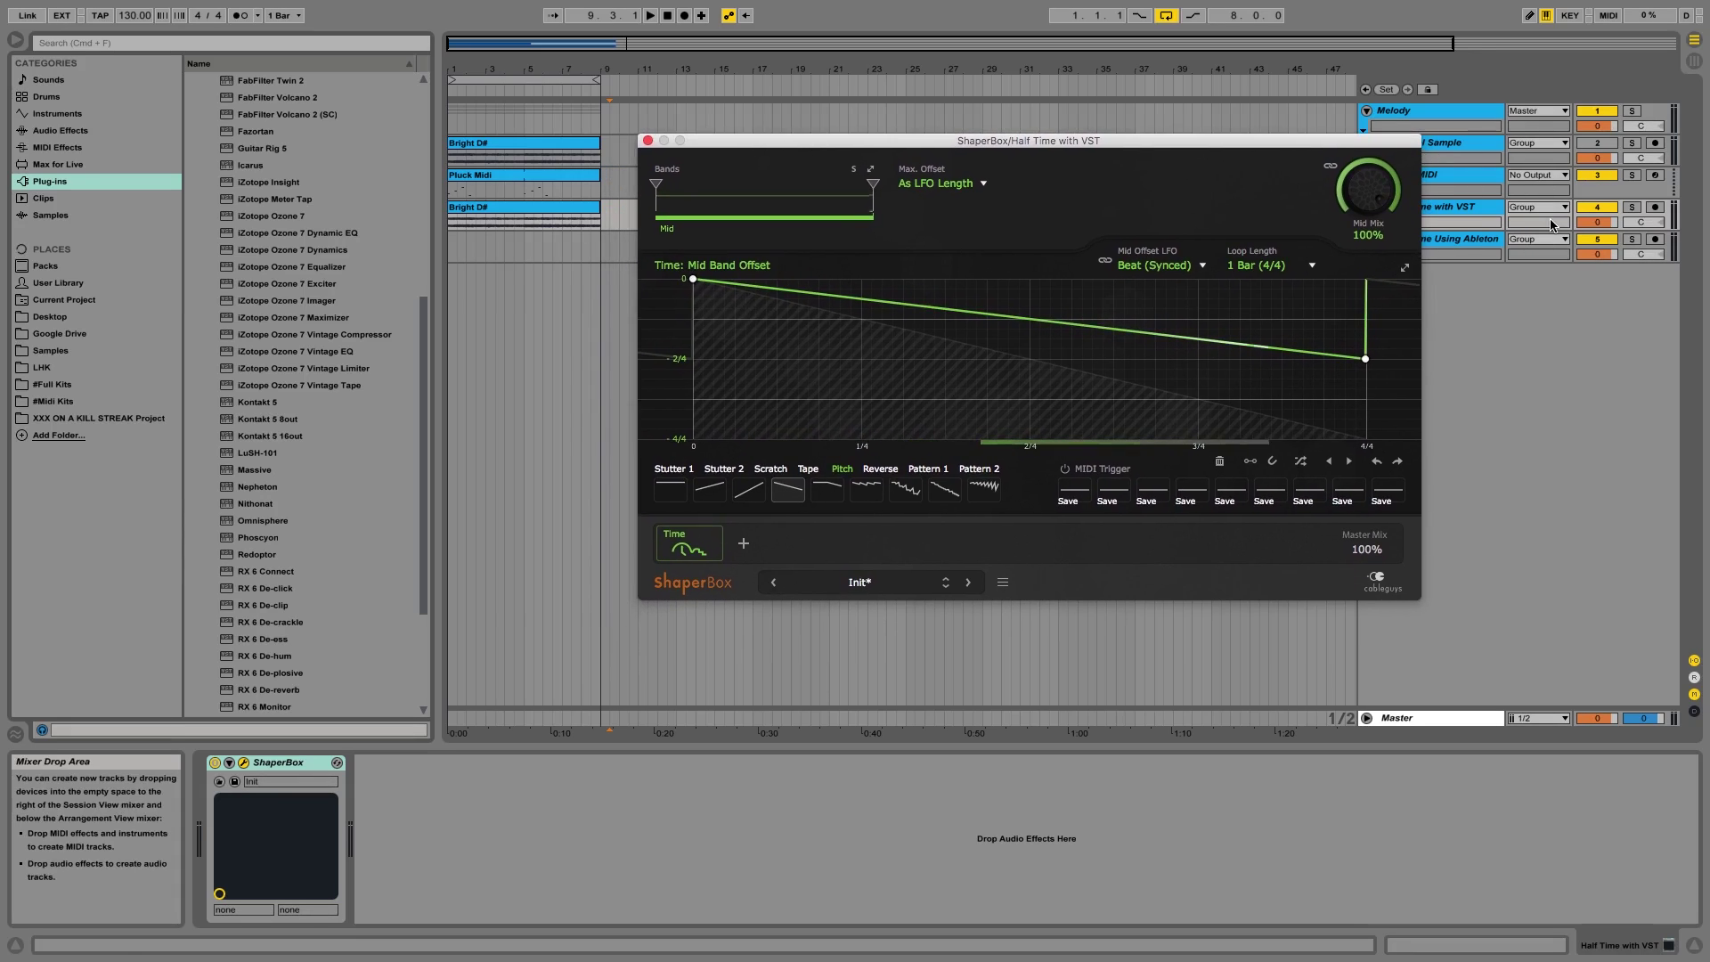
# Solo the Half Time with VST track and play its clip to hear the half-time effect.
pyautogui.click(1632, 206)
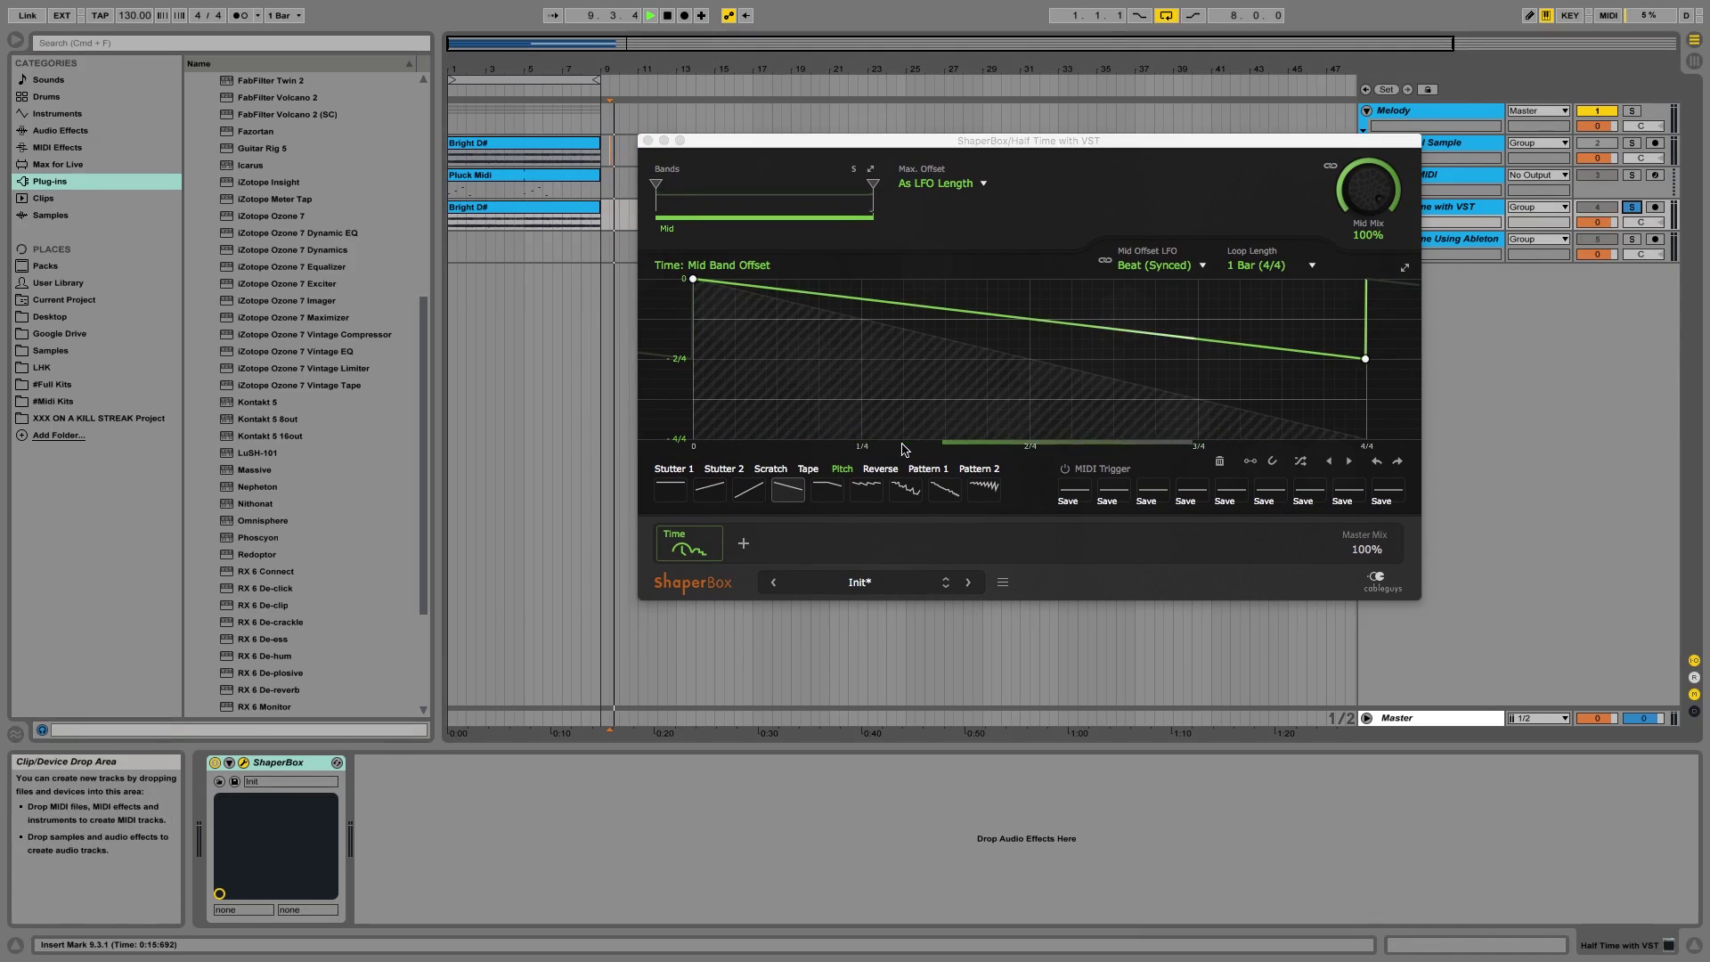
pyautogui.click(507, 213)
pyautogui.press('space')
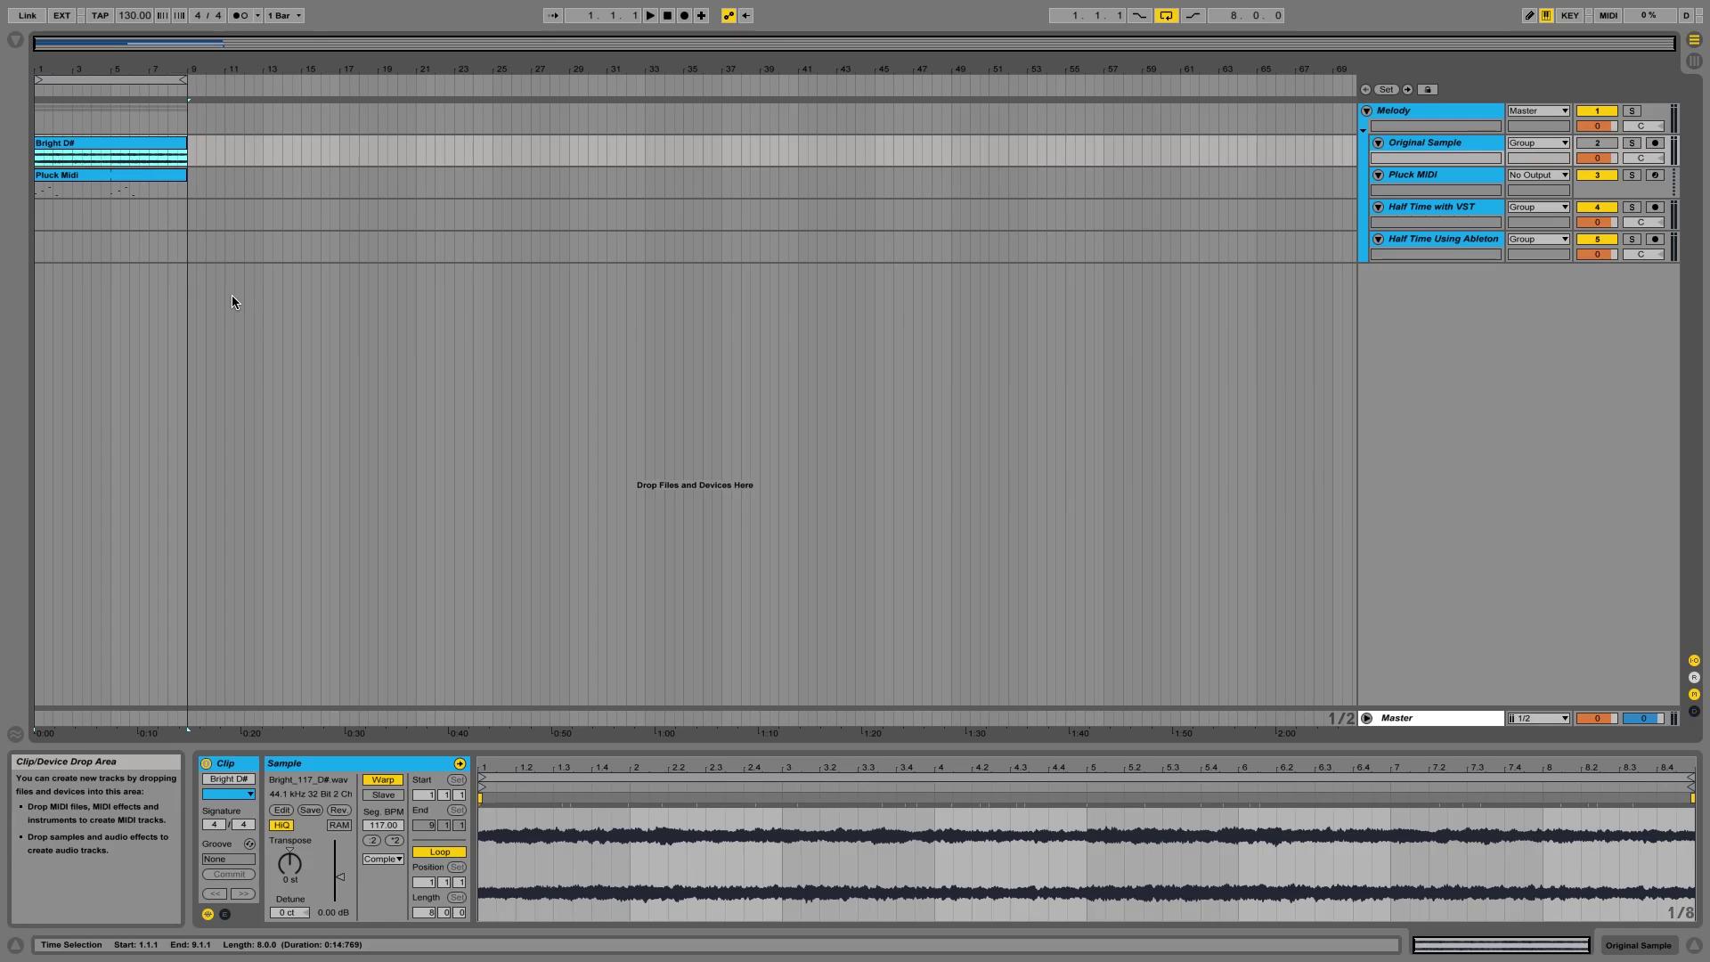
# Copy the Bright D# clip from the Original Sample track to bar 1 of the Half Time Using Ableton track.
pyautogui.click(231, 295)
pyautogui.doubleClick(138, 144)
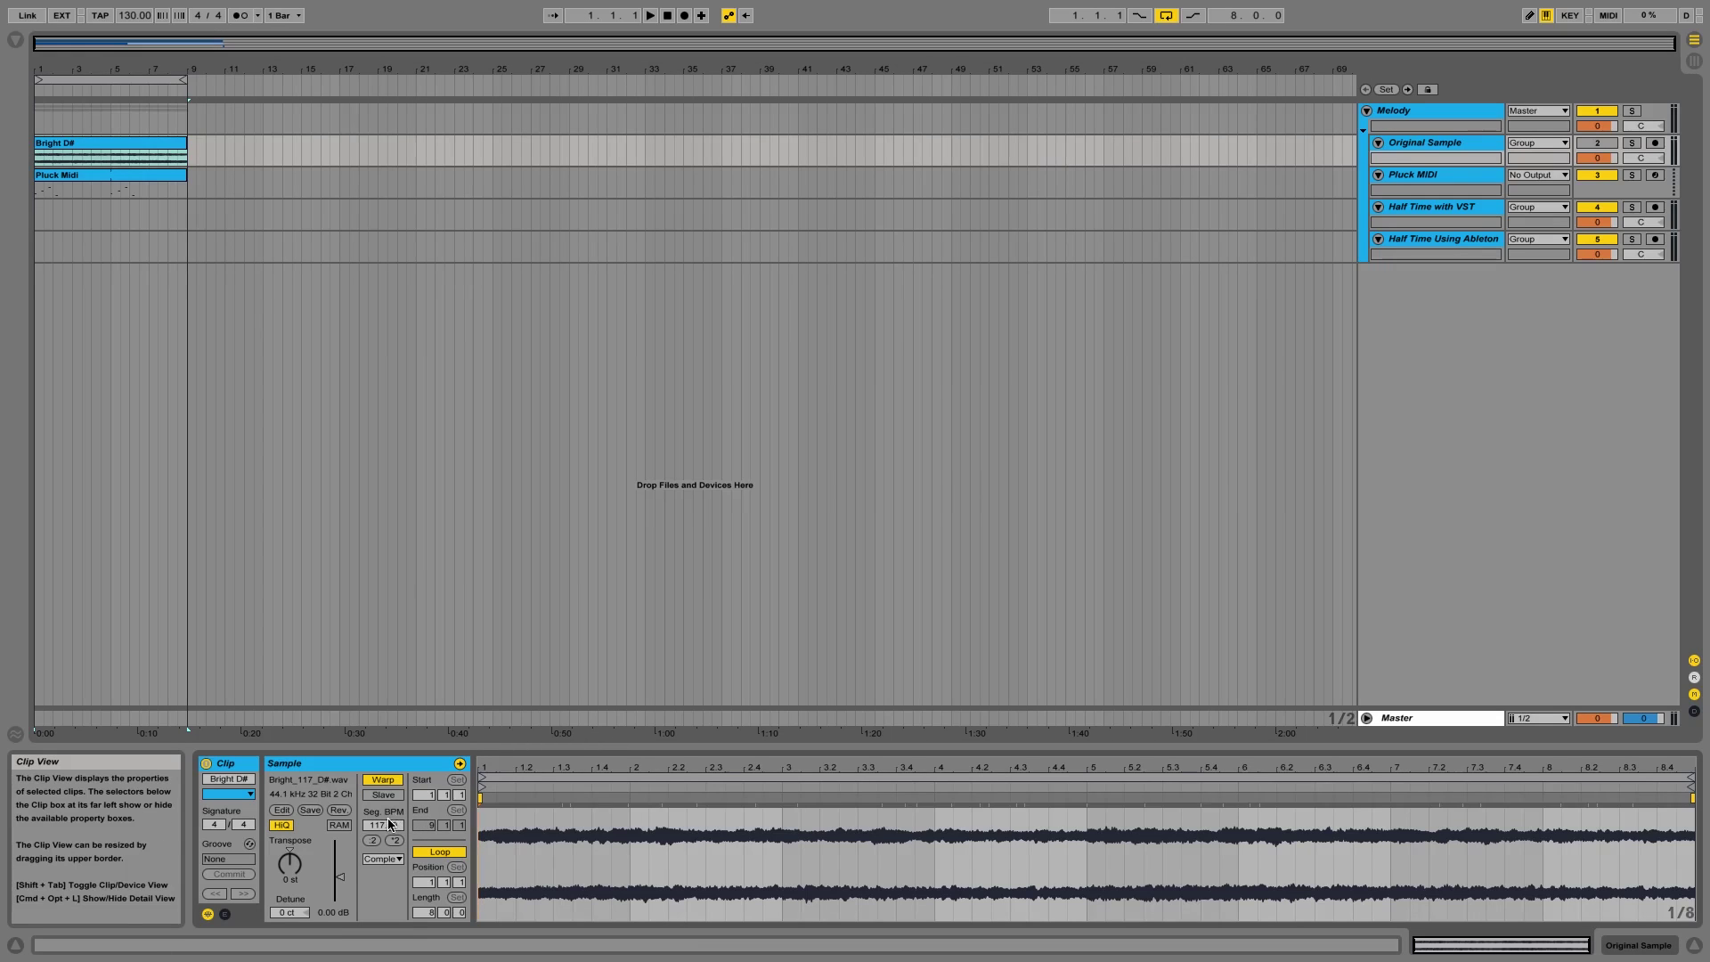
pyautogui.click(400, 423)
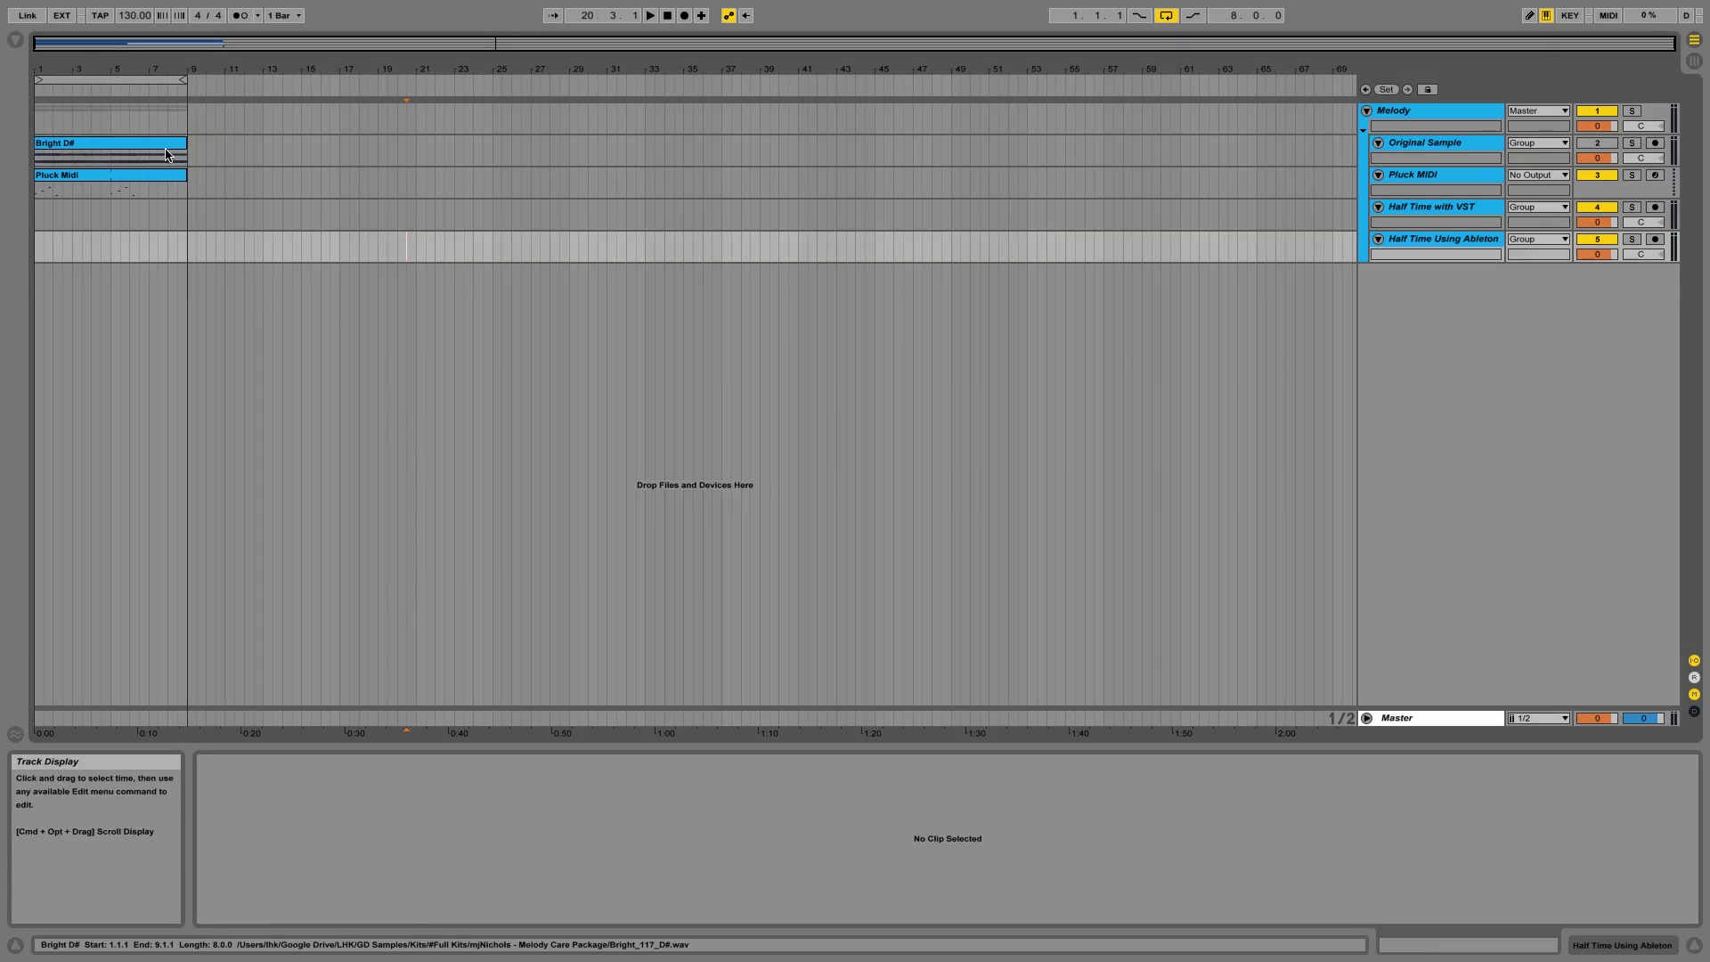
pyautogui.click(164, 144)
pyautogui.press('super+c')
pyautogui.click(35, 242)
pyautogui.press('super+v')
pyautogui.click(416, 184)
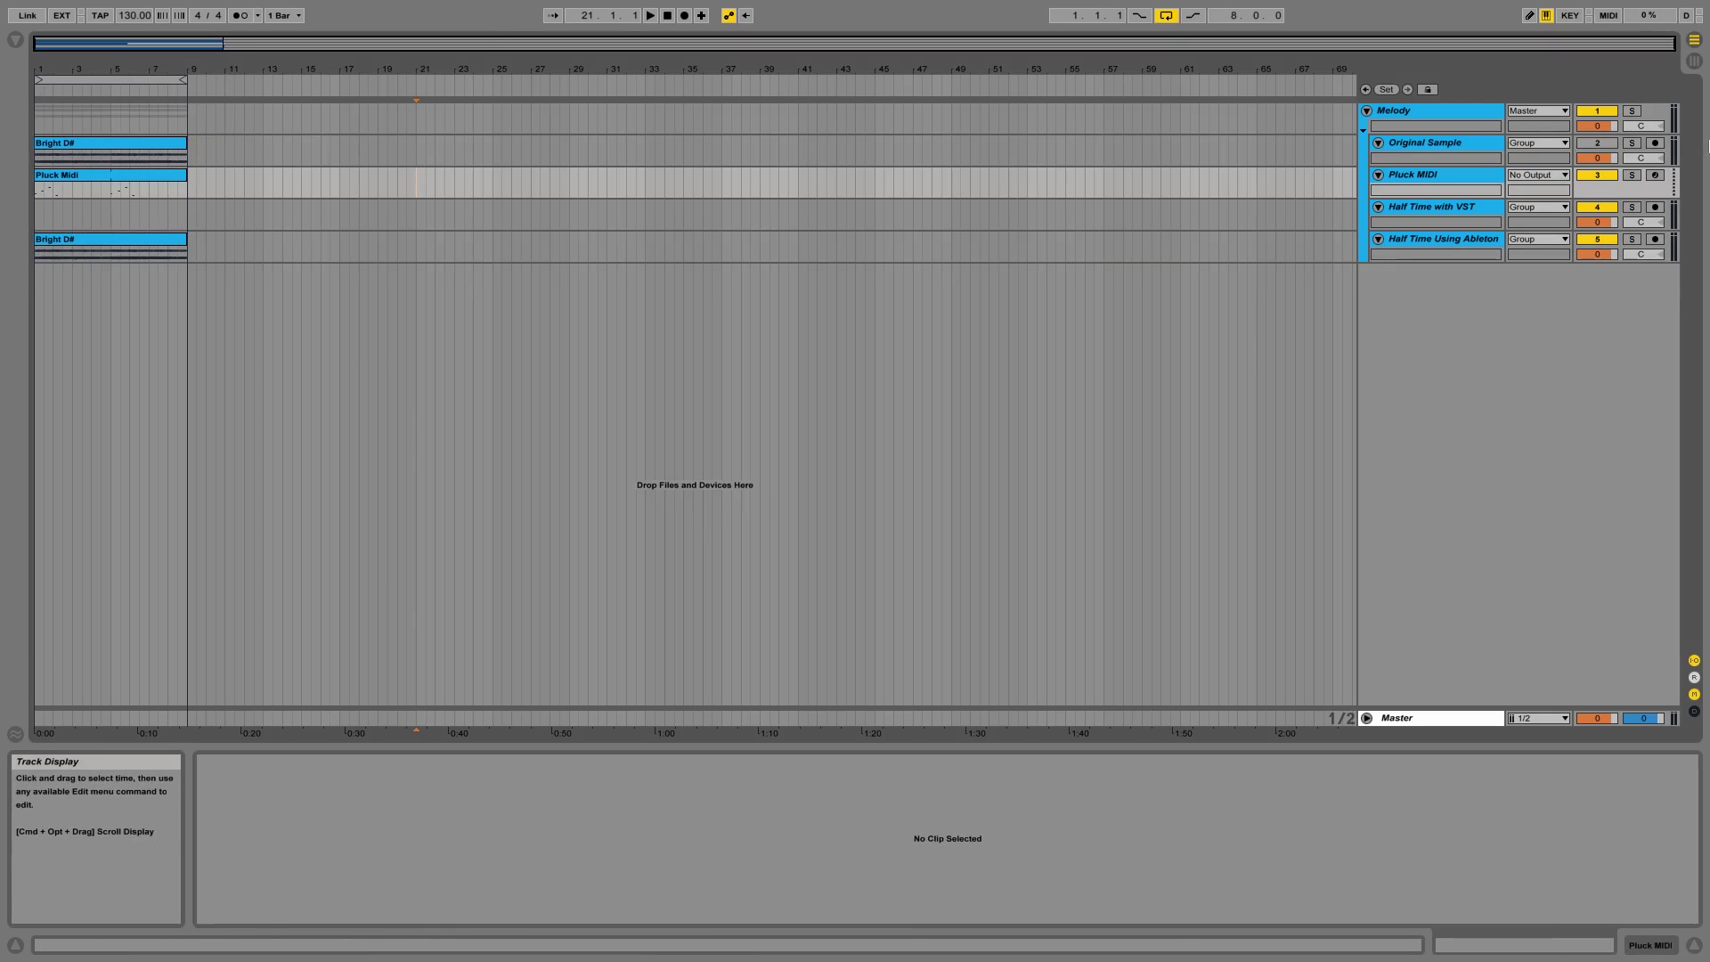
# Consolidate the clip on the Half Time Using Ableton track and rename it Bright D#.
pyautogui.click(328, 244)
pyautogui.click(170, 239)
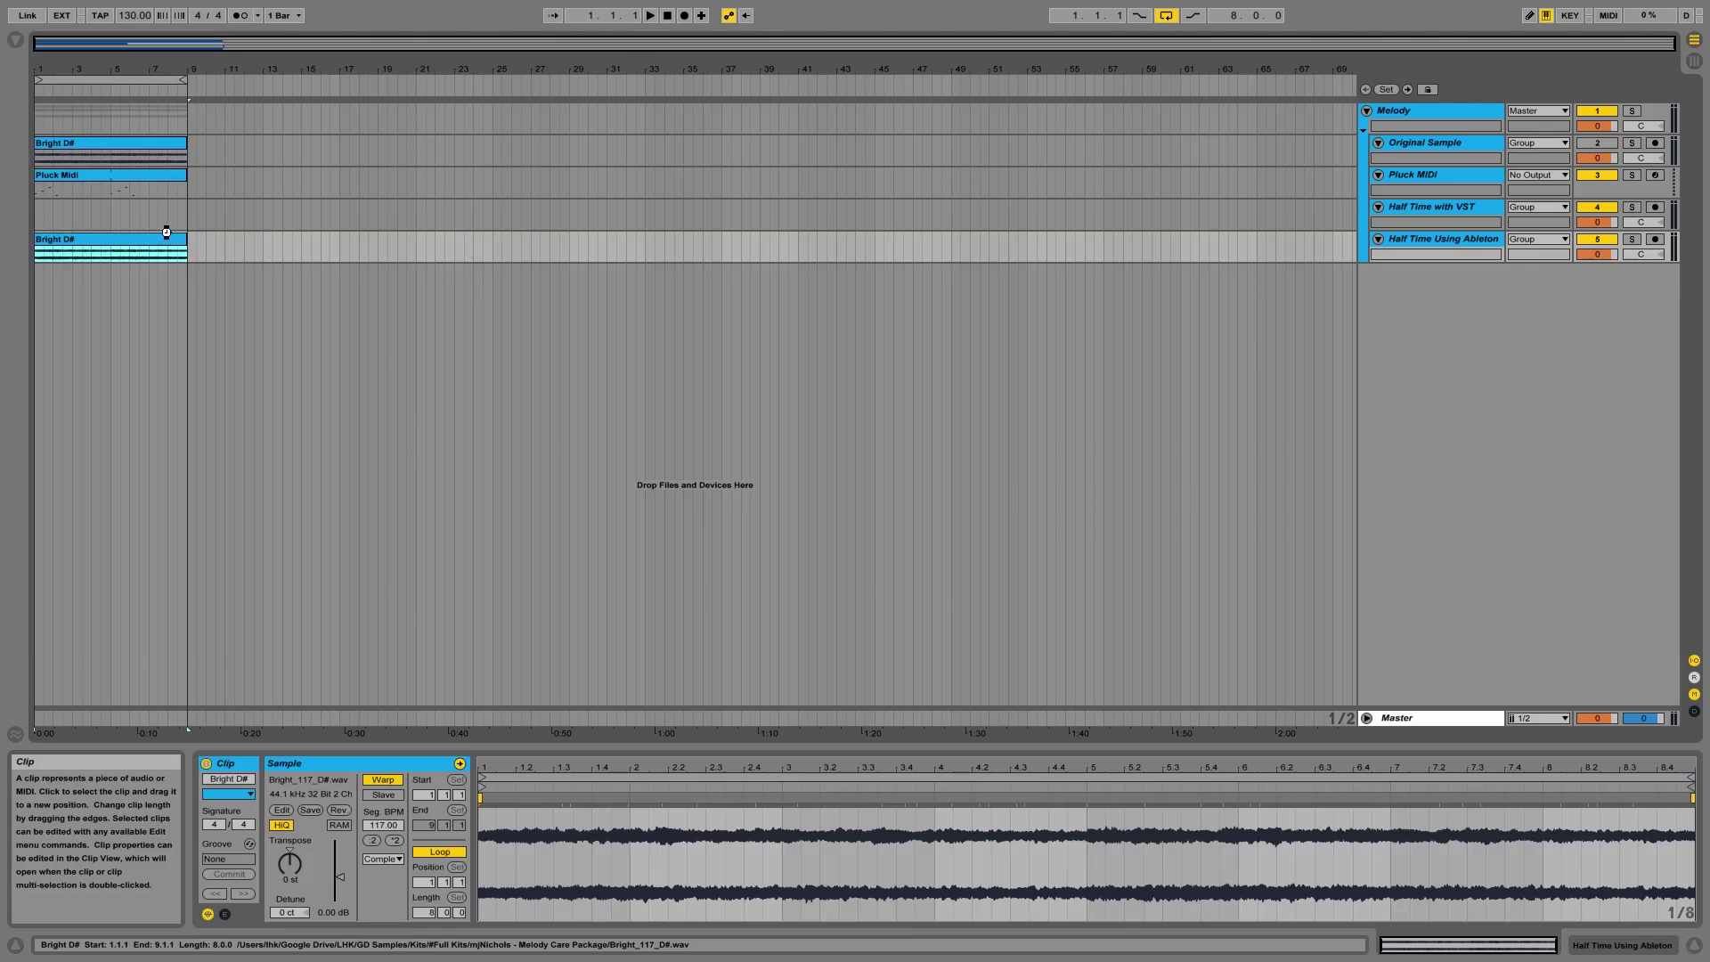
pyautogui.press('super+j')
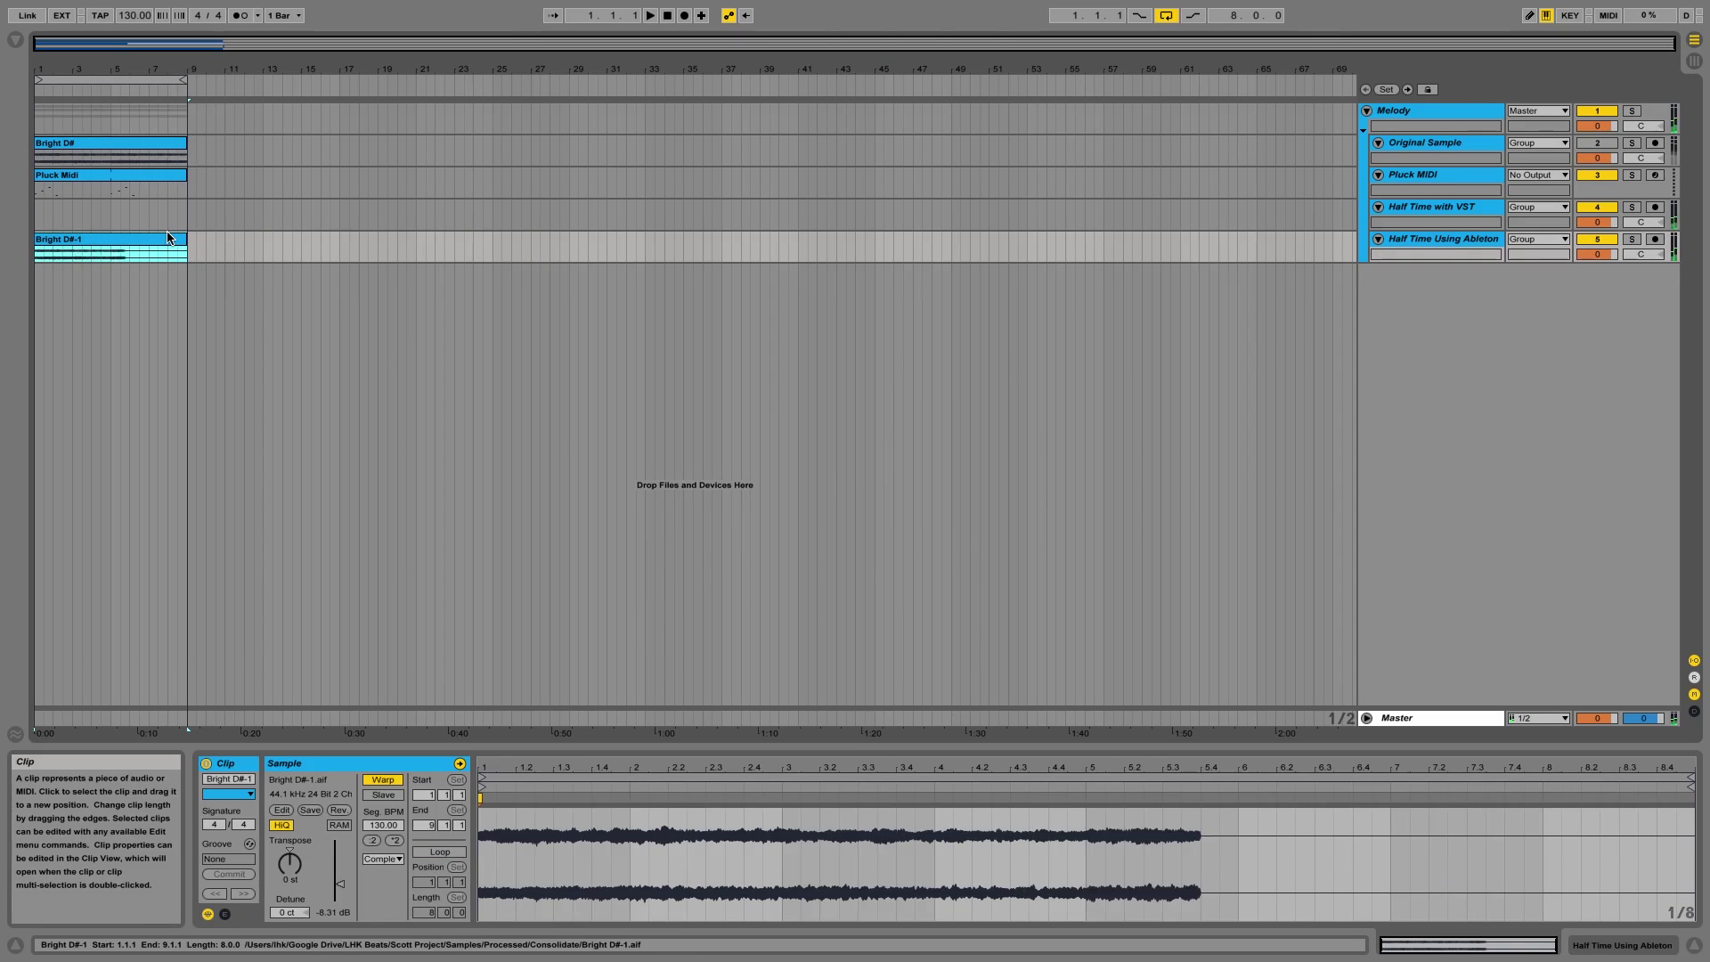
pyautogui.press('super+r')
pyautogui.press('Right')
pyautogui.press('BackSpace')
pyautogui.press('BackSpace')
pyautogui.press('Return')
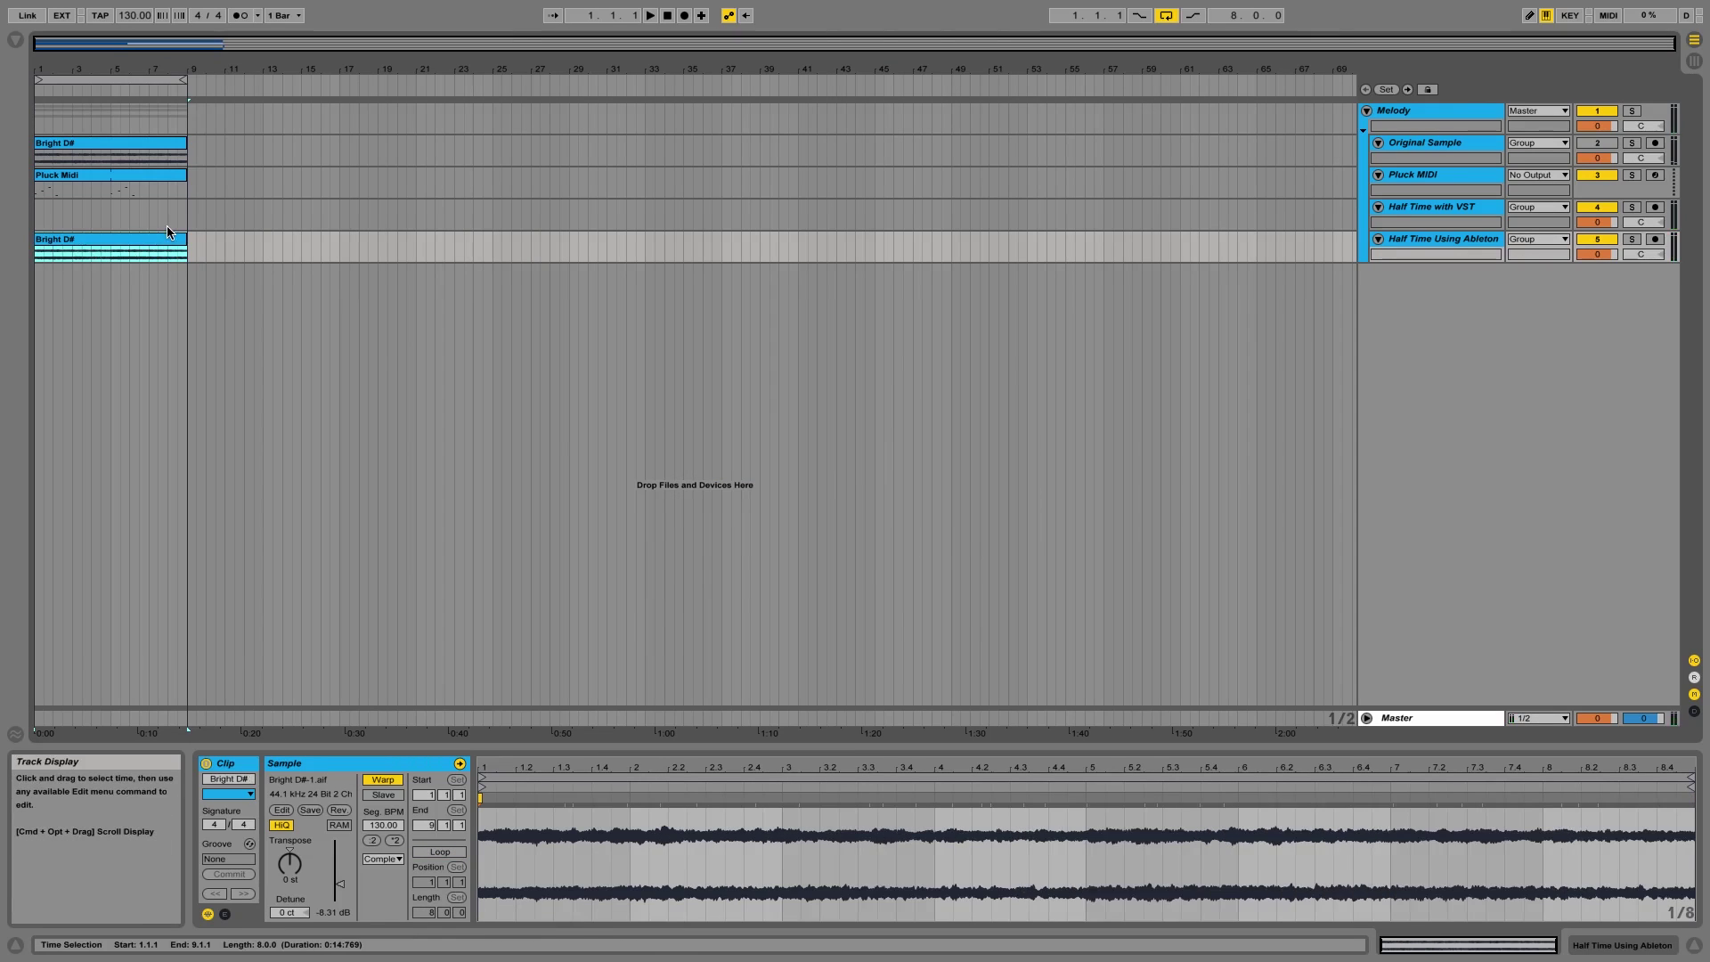
# Delete the consolidated Bright D# clip from the Half Time Using Ableton track.
pyautogui.click(142, 150)
pyautogui.rightClick(145, 145)
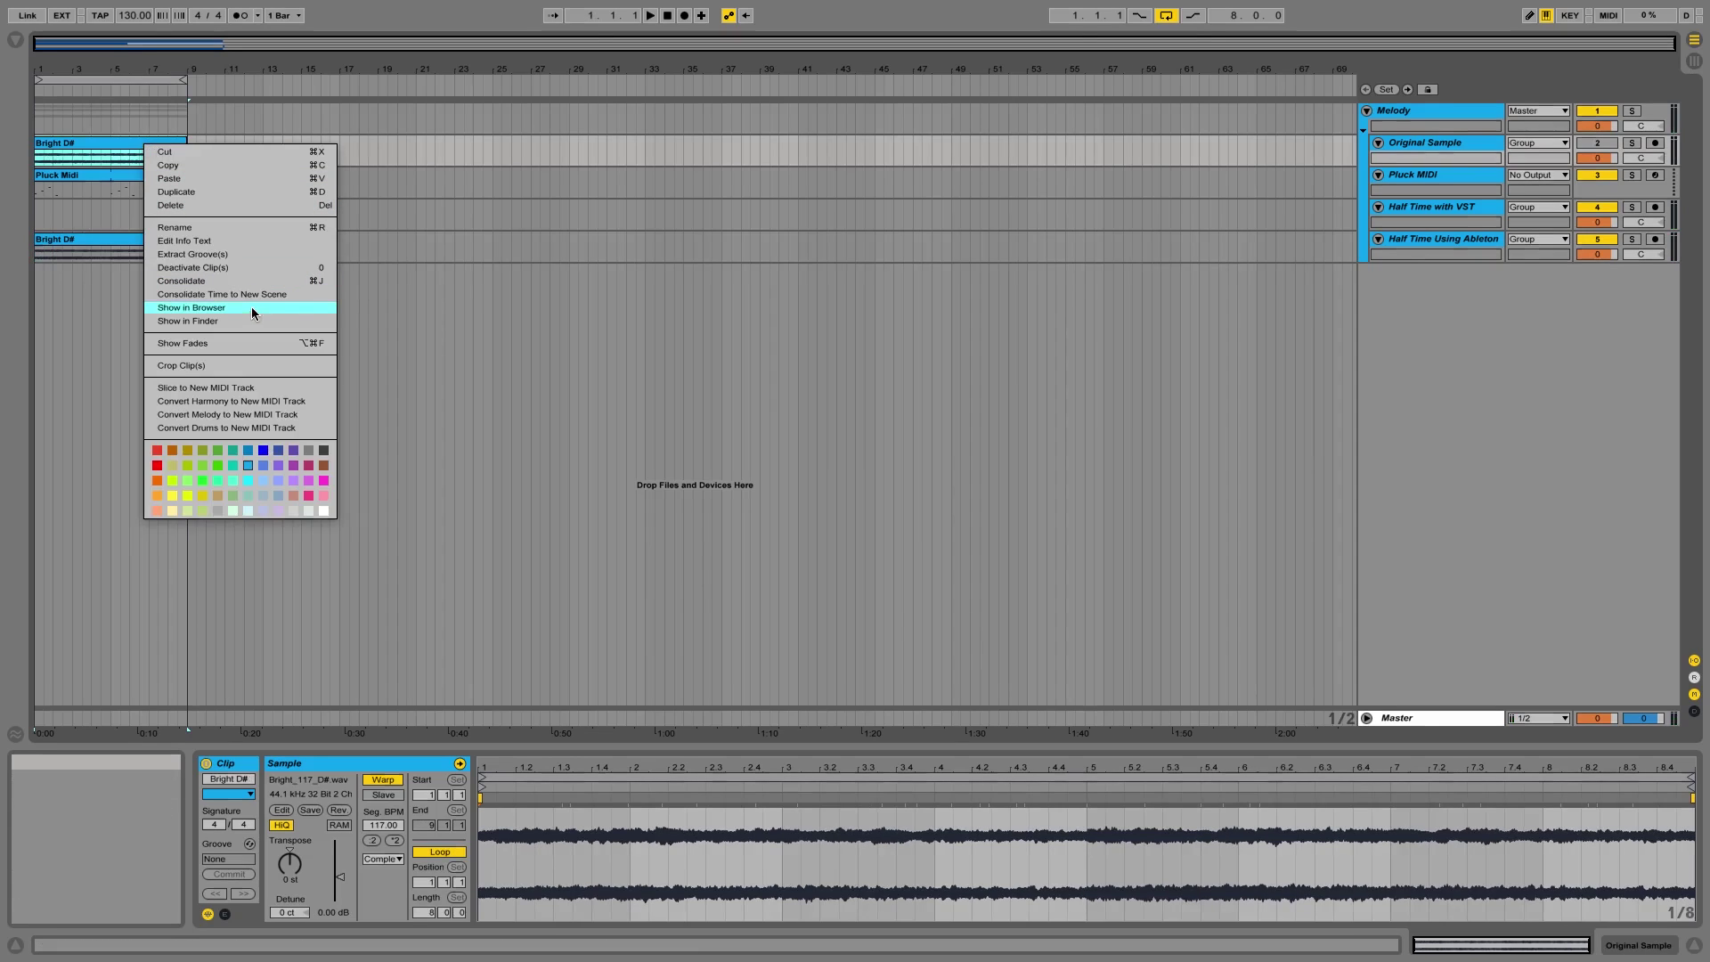
pyautogui.click(347, 250)
pyautogui.click(120, 242)
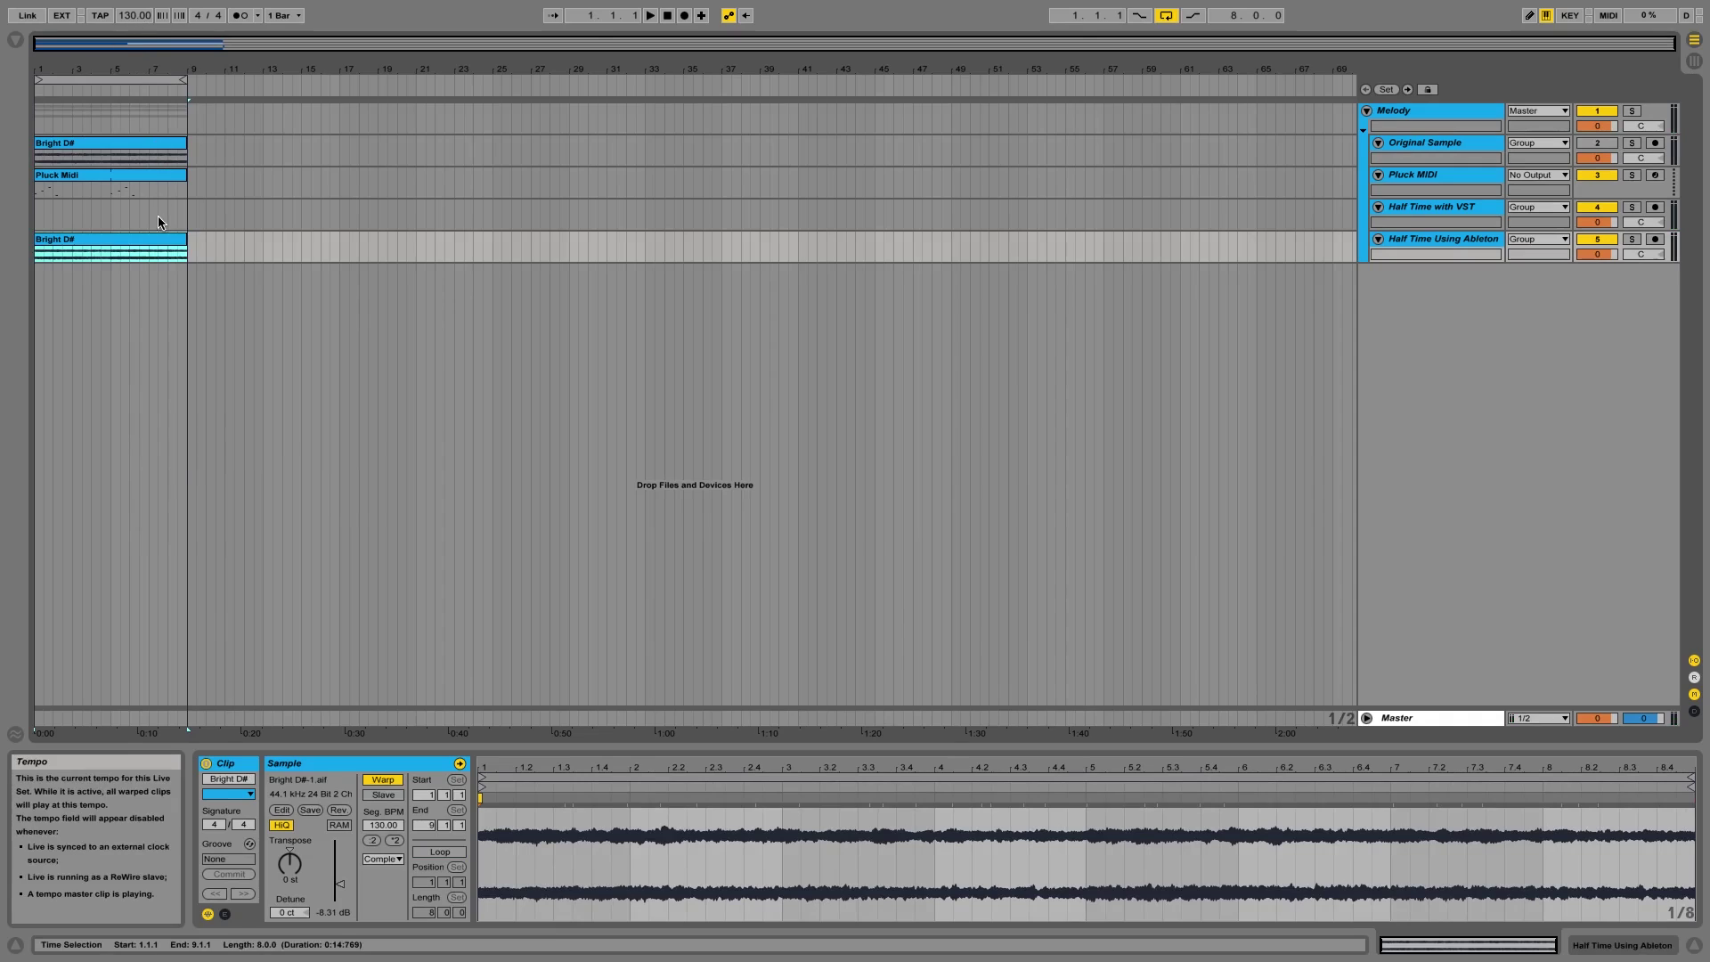
pyautogui.click(132, 240)
pyautogui.rightClick(132, 239)
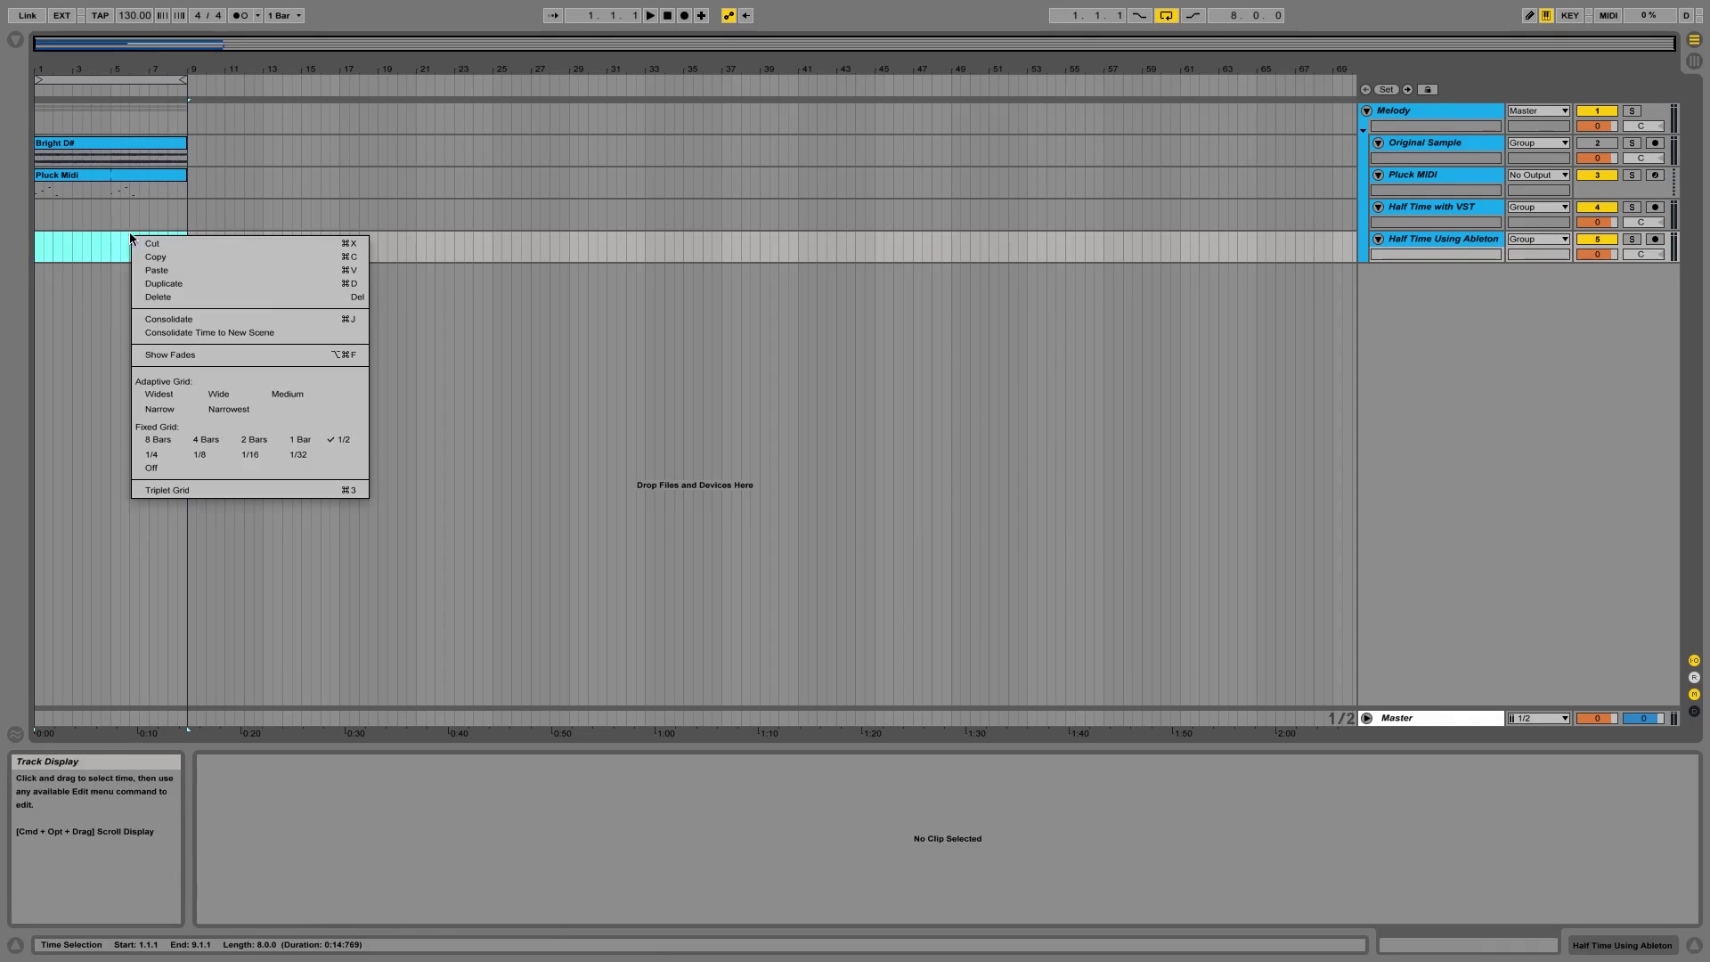
# Set the project tempo to 155 BPM.
pyautogui.click(135, 18)
pyautogui.press('F2')
pyautogui.write('1')
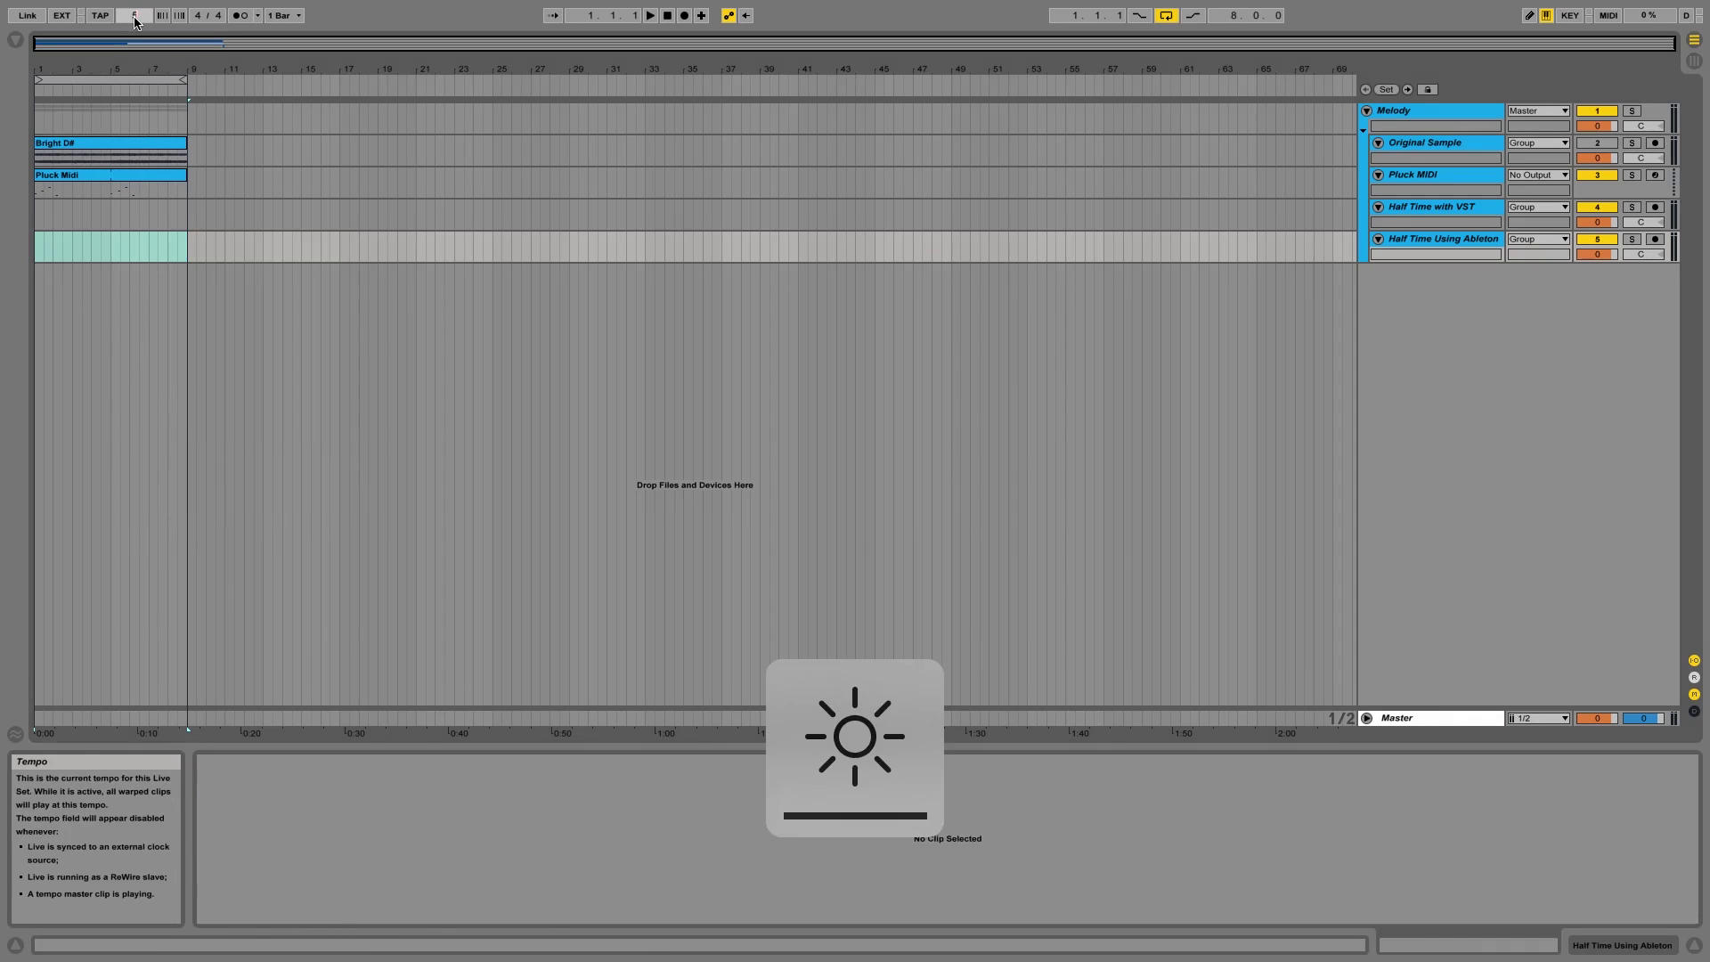
pyautogui.write('55')
pyautogui.press('Return')
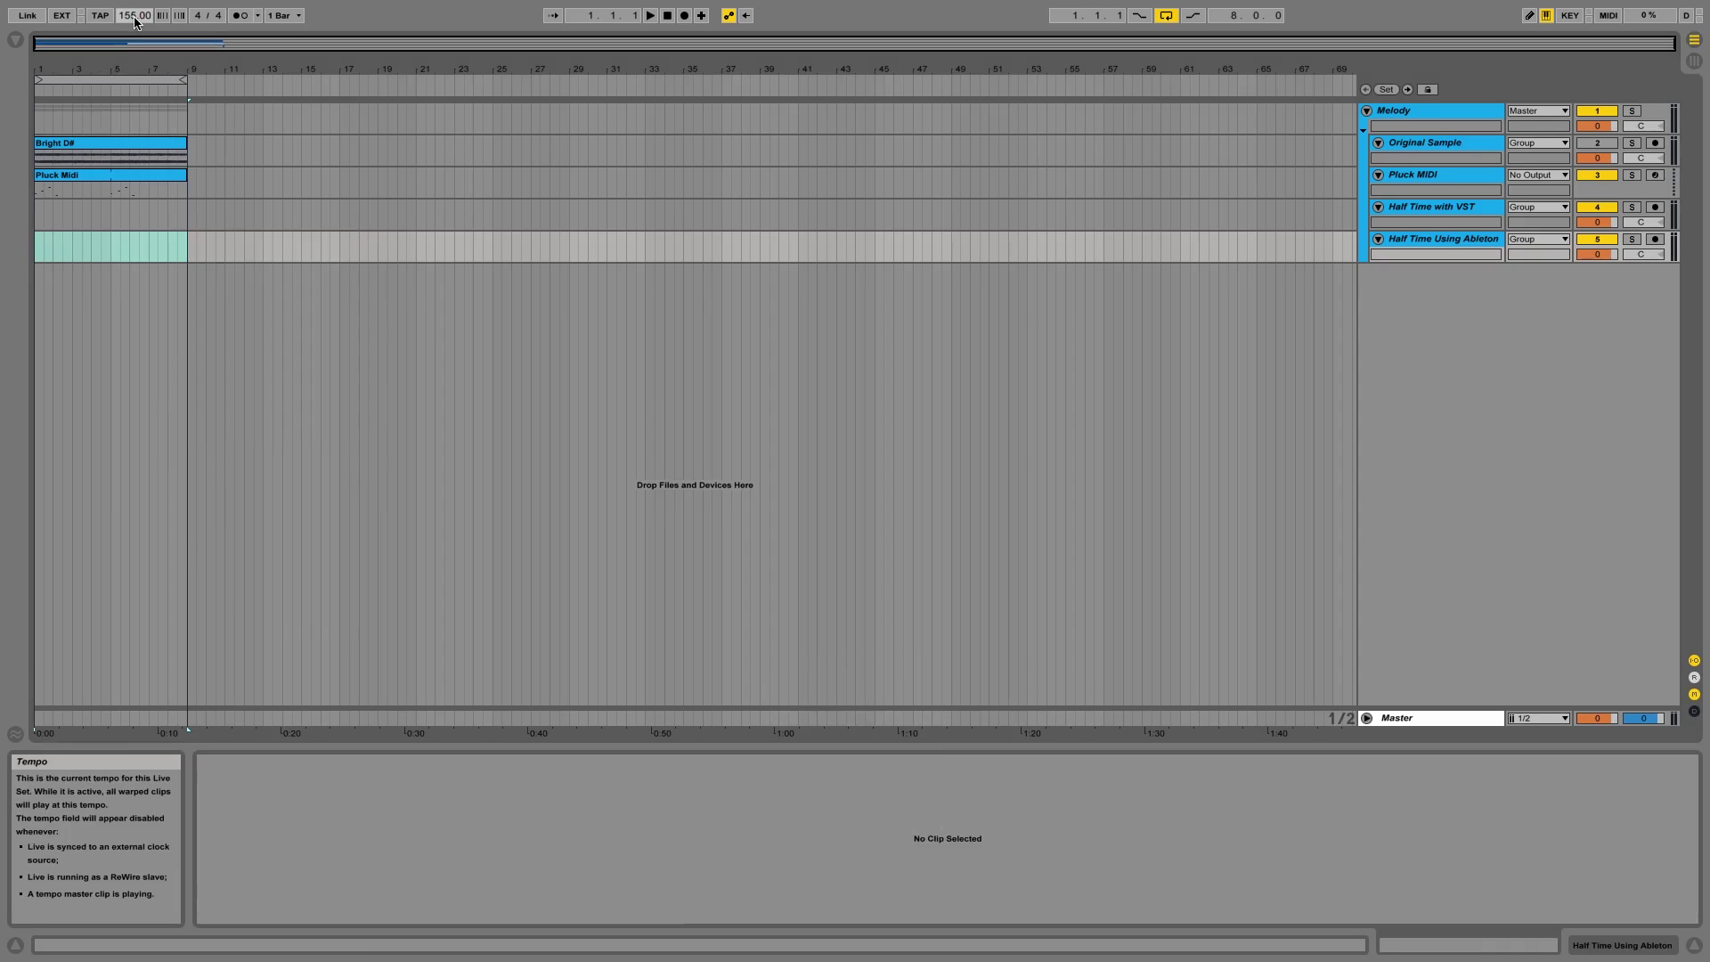
# Paste a fresh copy of the original Bright D# clip at bar 1 of the Half Time Using Ableton track.
pyautogui.click(143, 150)
pyautogui.press('super+c')
pyautogui.click(37, 239)
pyautogui.press('super+v')
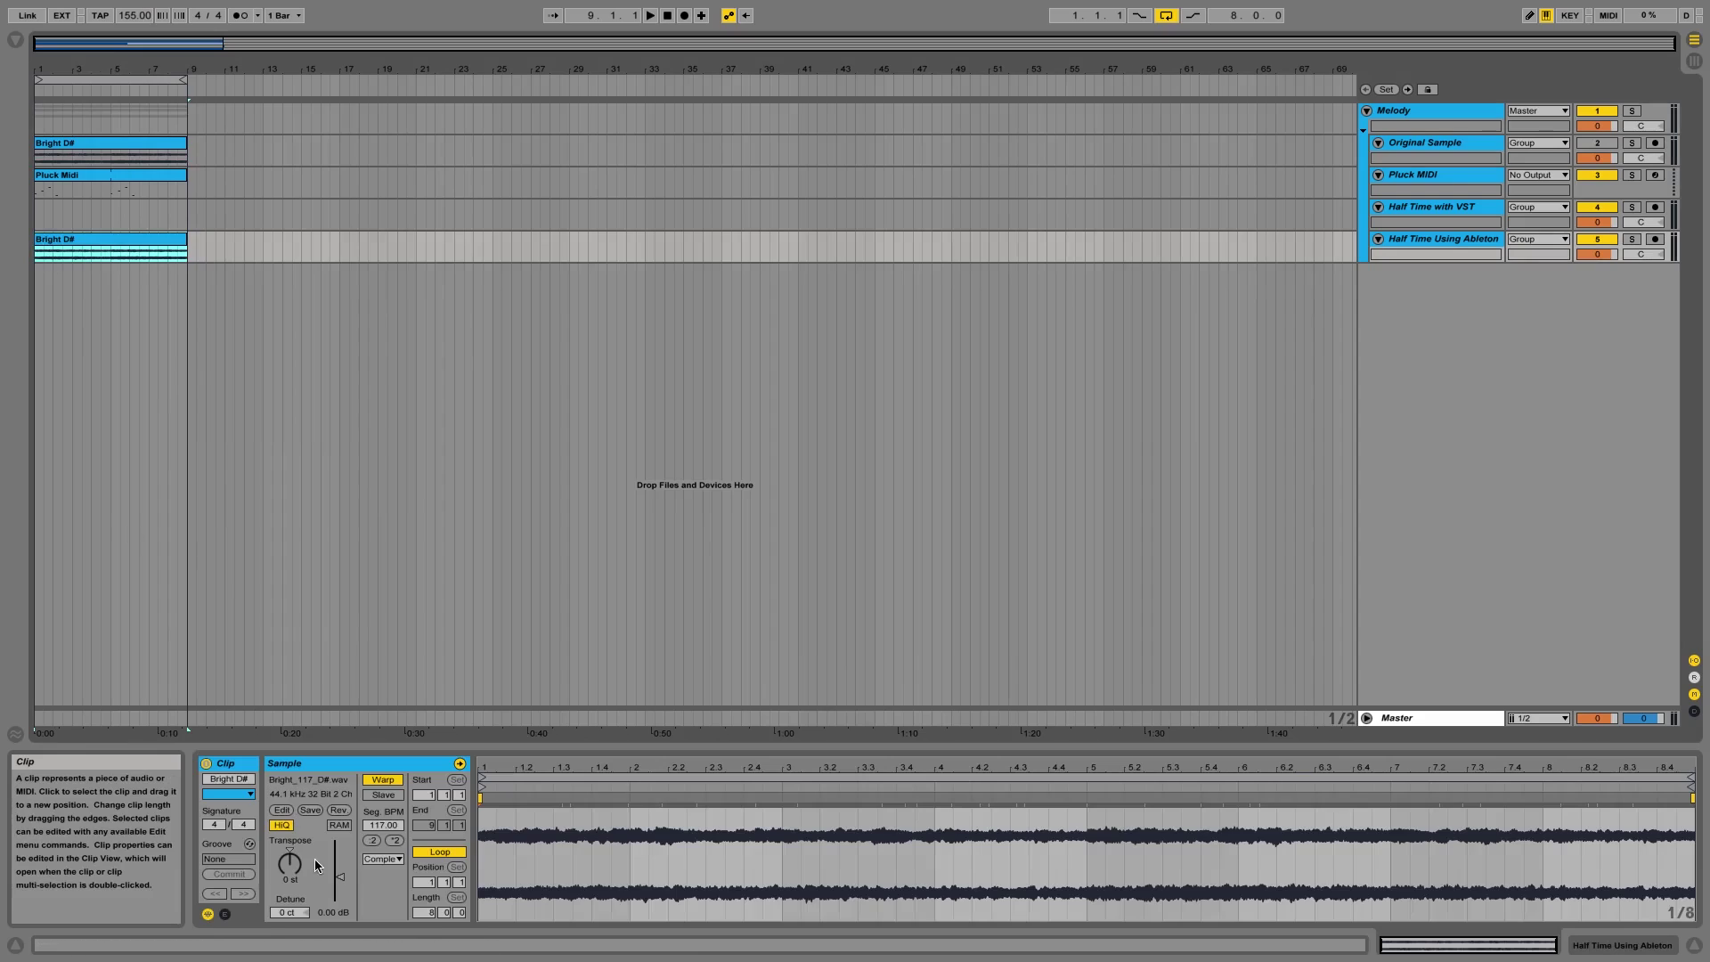
pyautogui.click(383, 859)
pyautogui.click(385, 928)
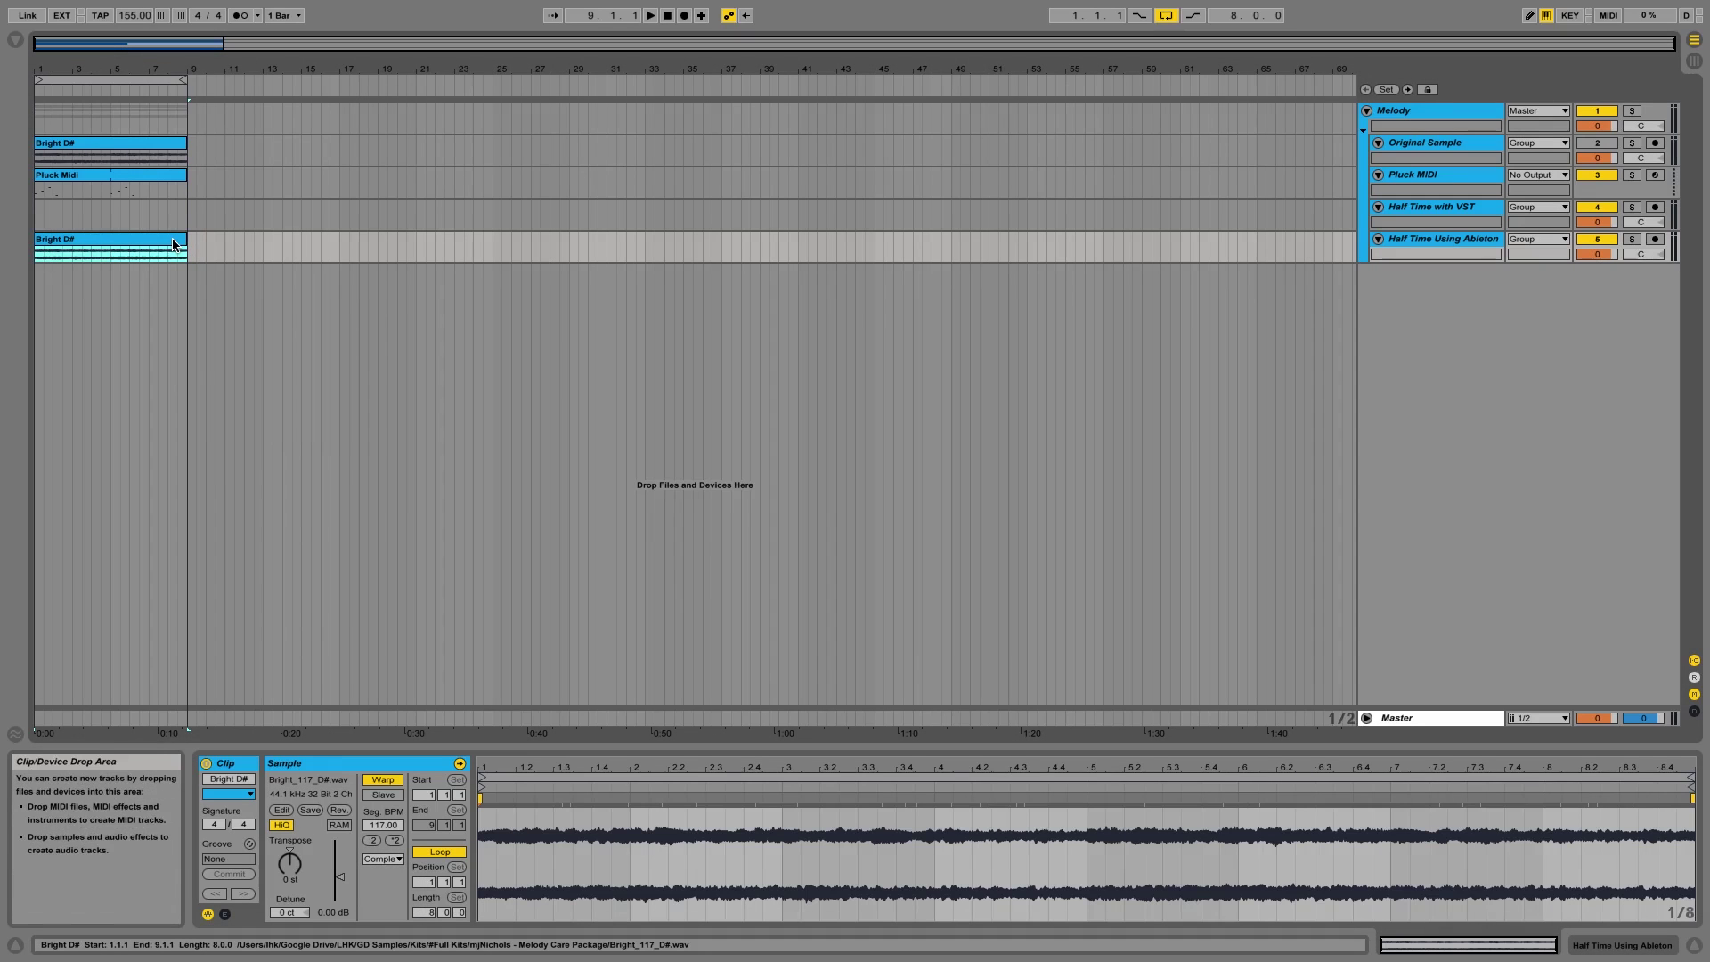
# Consolidate the new copy on the Half Time Using Ableton track at the current tempo and name it Bright D#.
pyautogui.press('super+j')
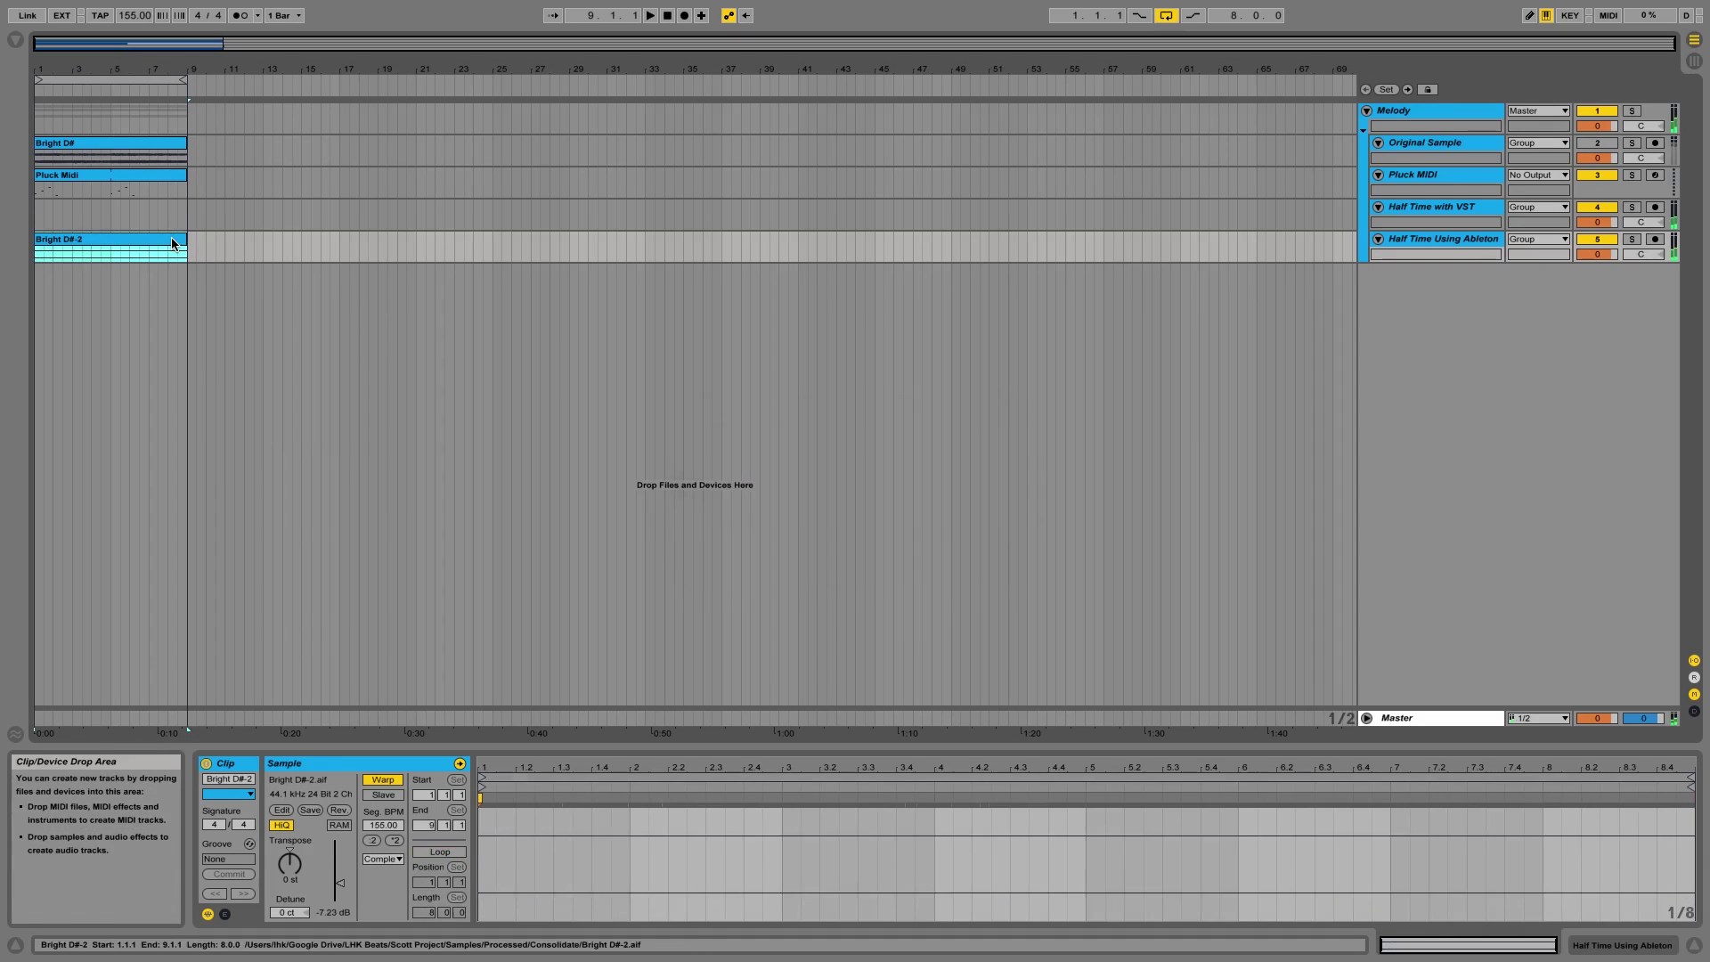
pyautogui.click(212, 244)
pyautogui.click(168, 239)
pyautogui.press('super+r')
pyautogui.press('Up')
pyautogui.press('Right')
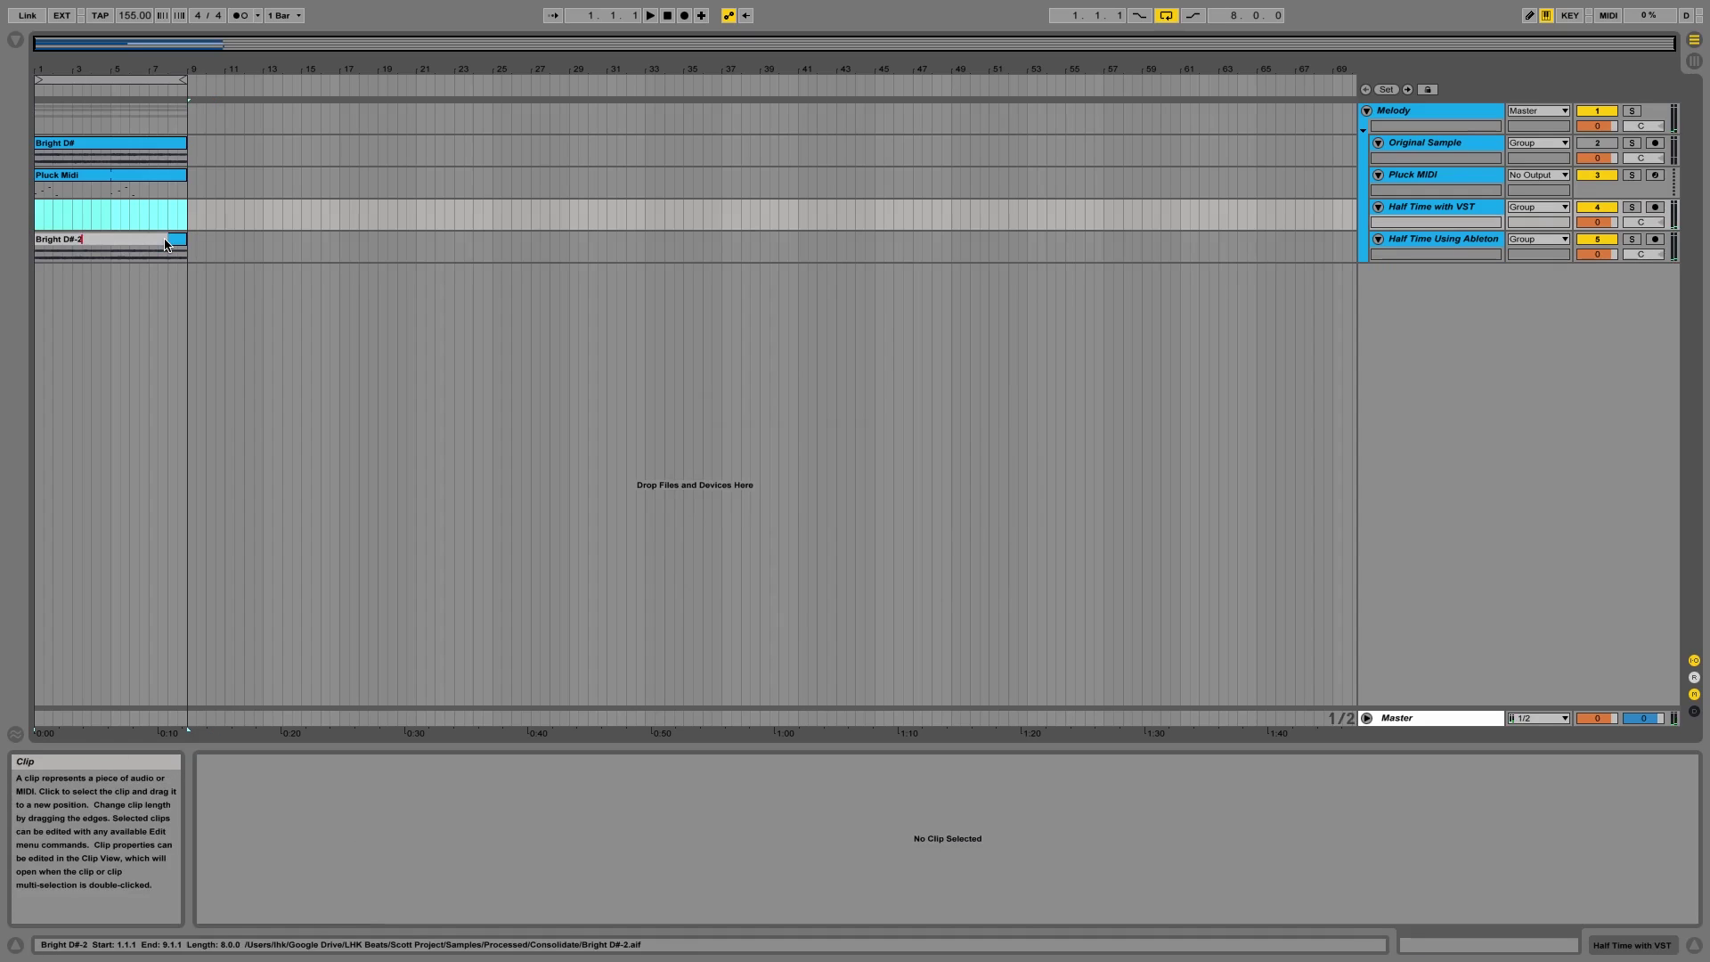
pyautogui.press('Return')
pyautogui.click(171, 240)
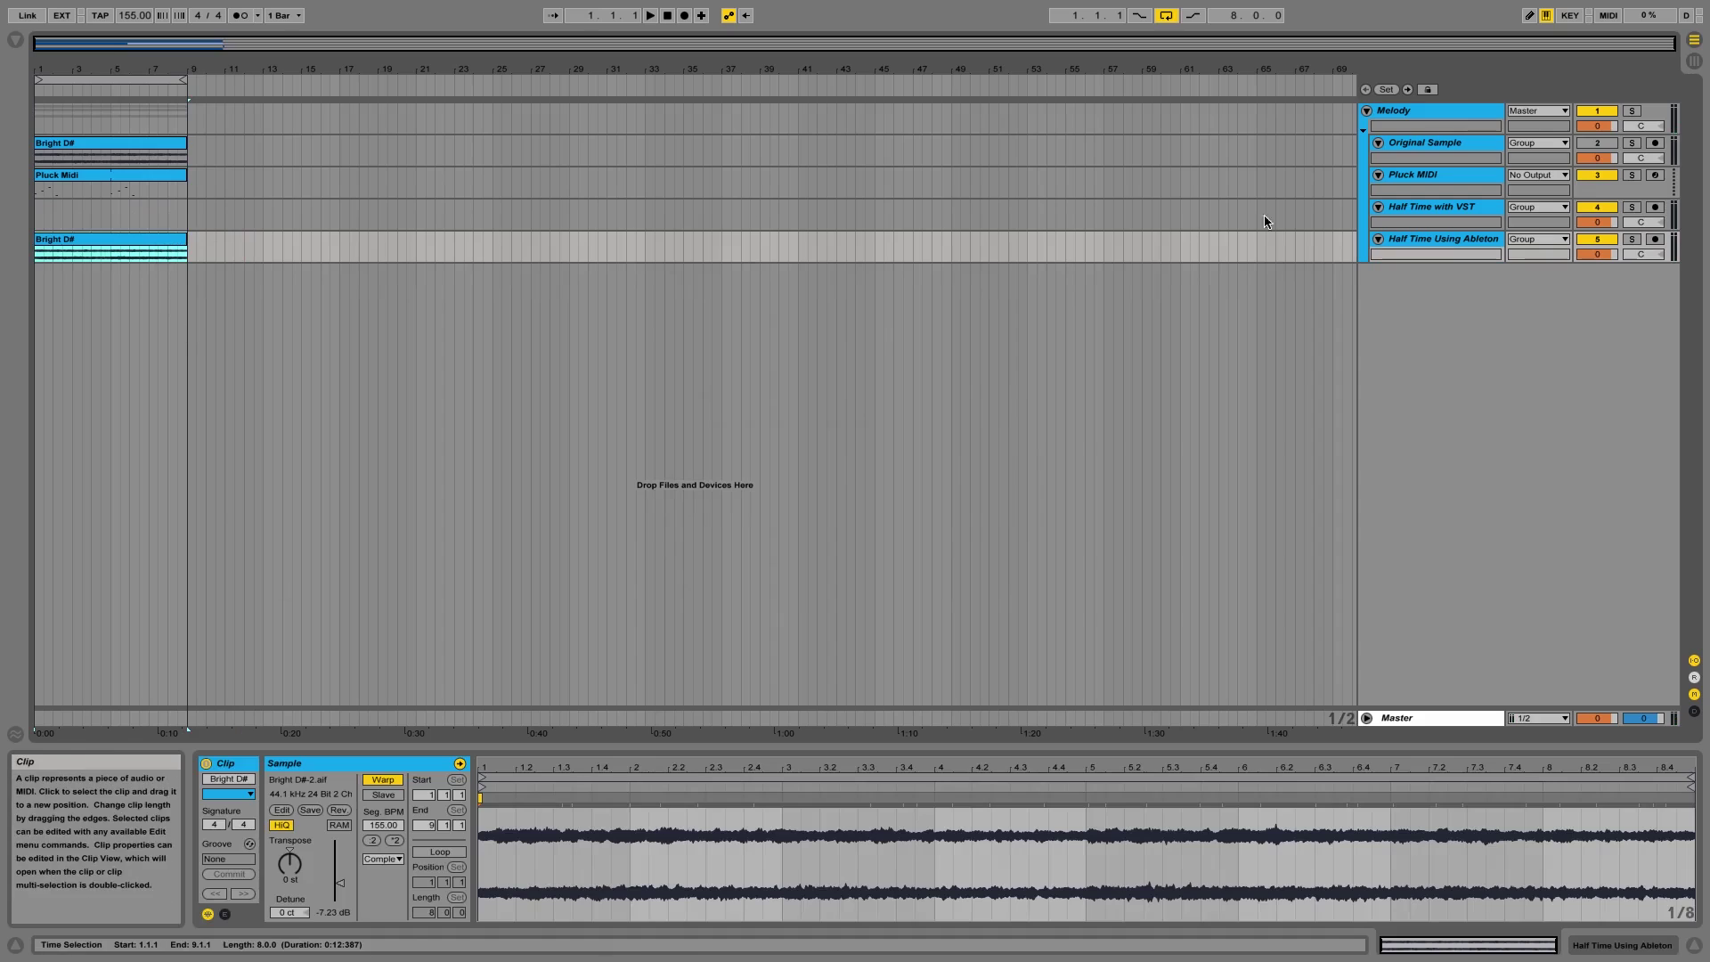
# Turn on the metronome and play the consolidated clip from bar 1.
pyautogui.click(244, 17)
pyautogui.press('space')
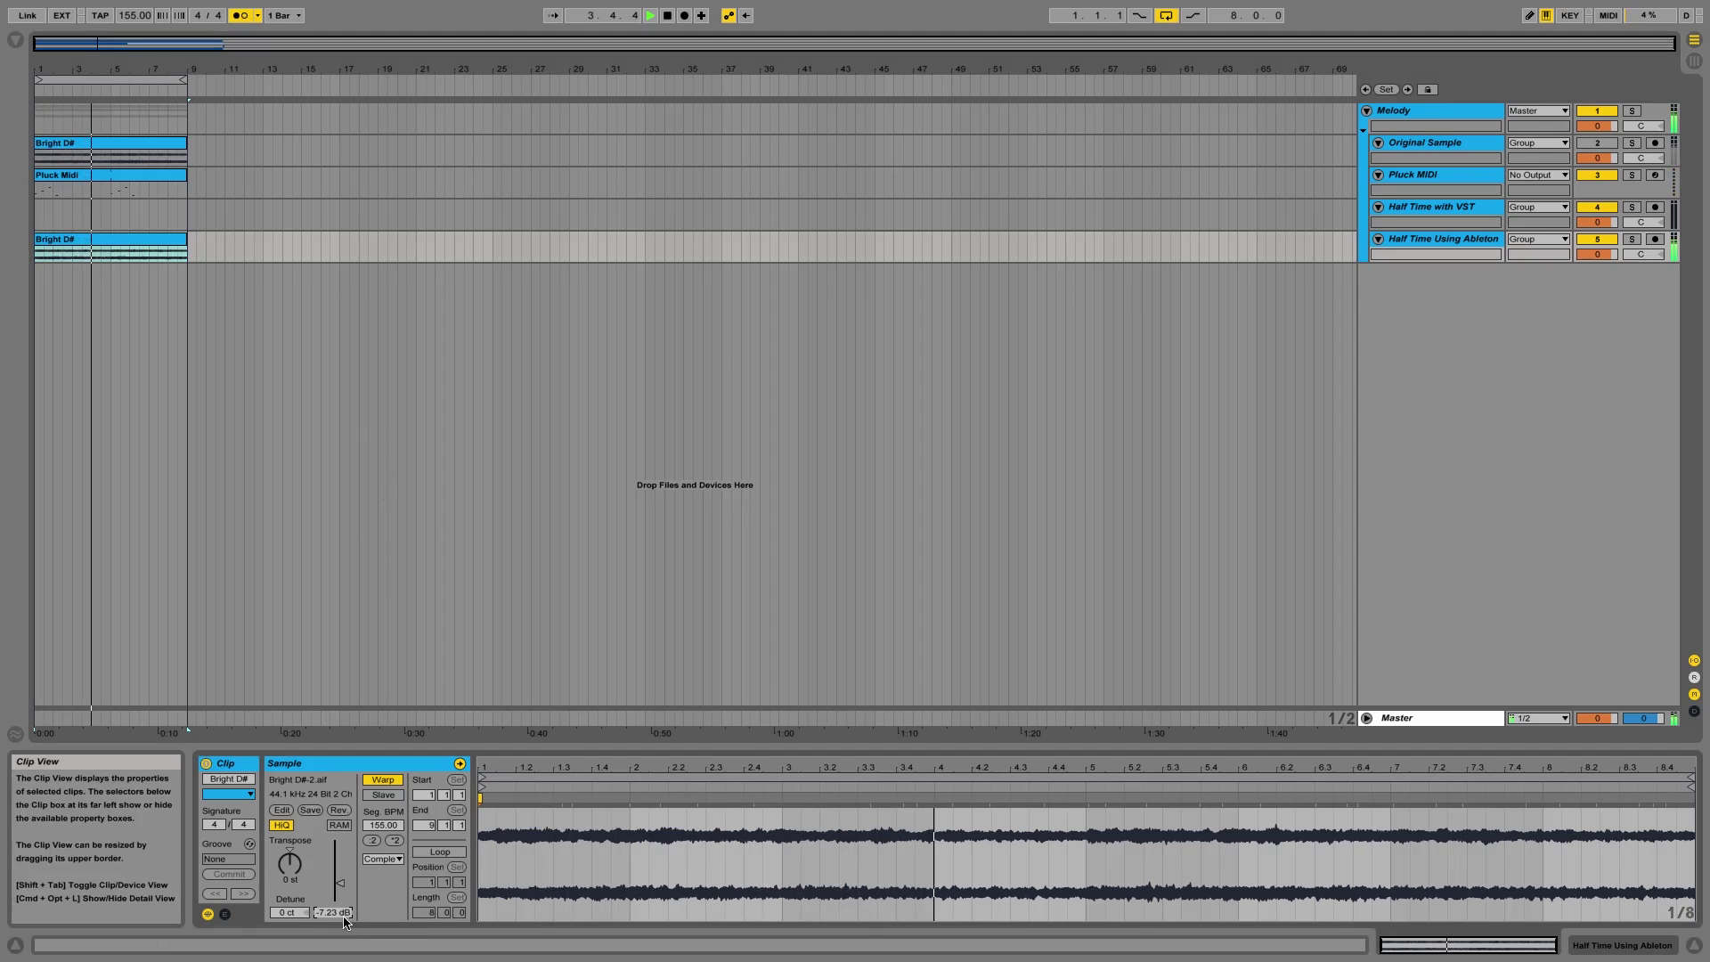
# Double the Bright D# clip's segment tempo to 310 BPM and play it with the metronome off.
pyautogui.click(238, 16)
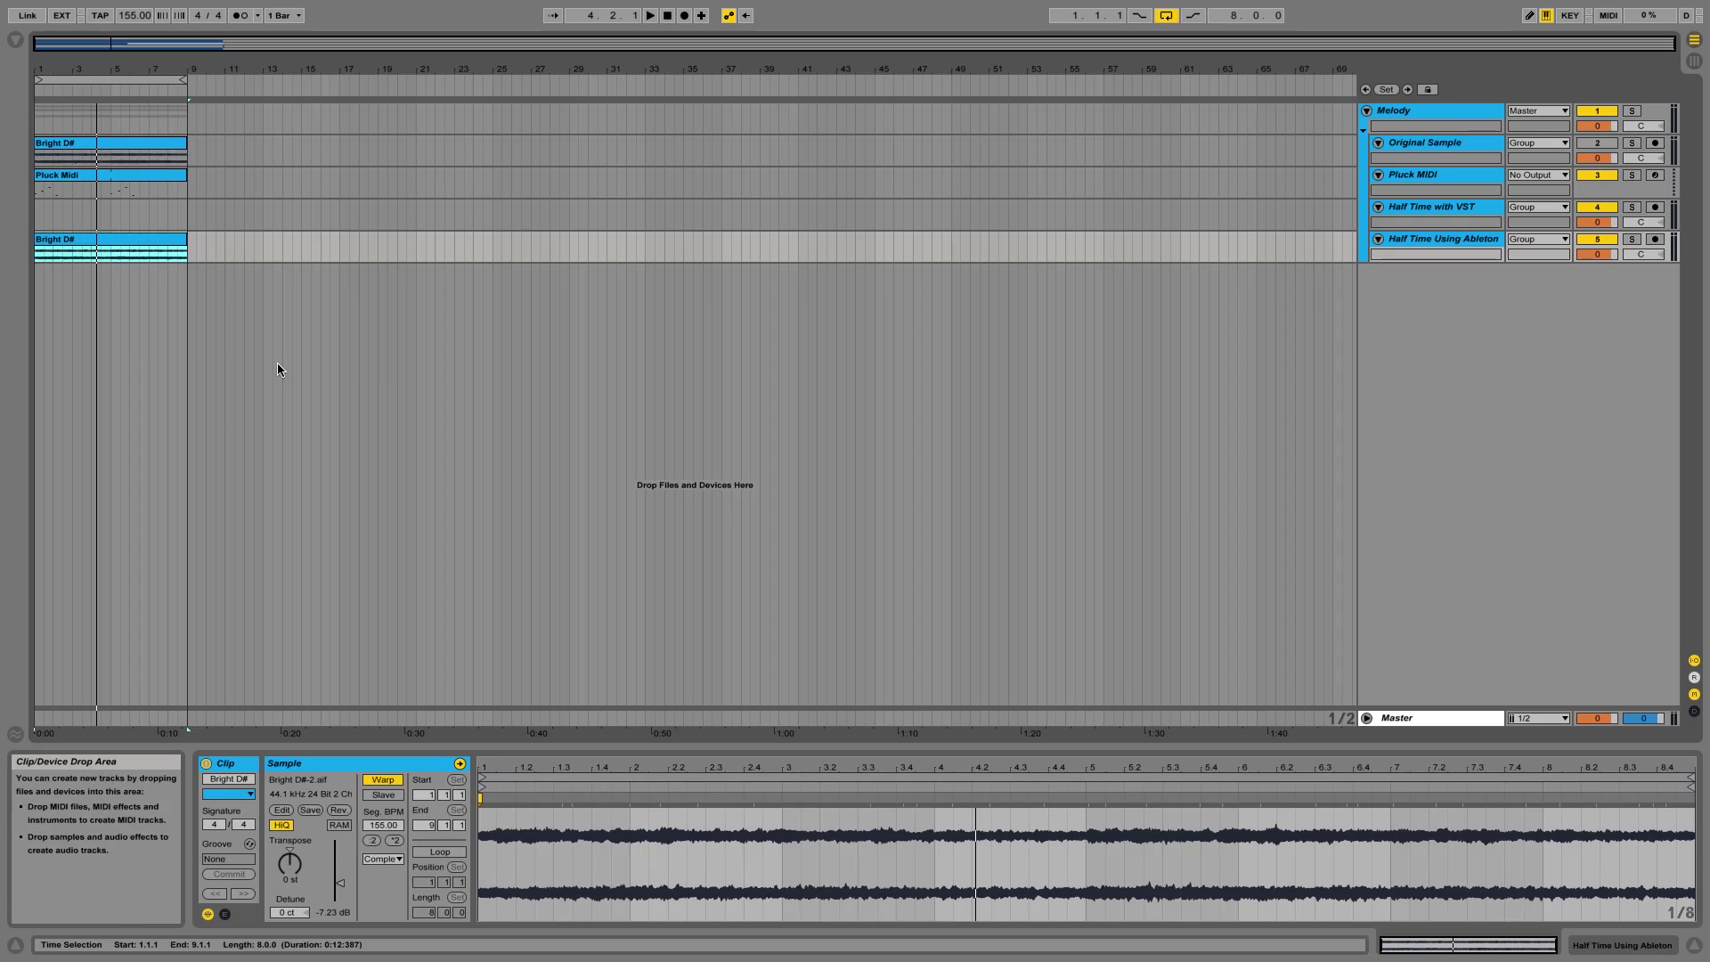
pyautogui.click(398, 842)
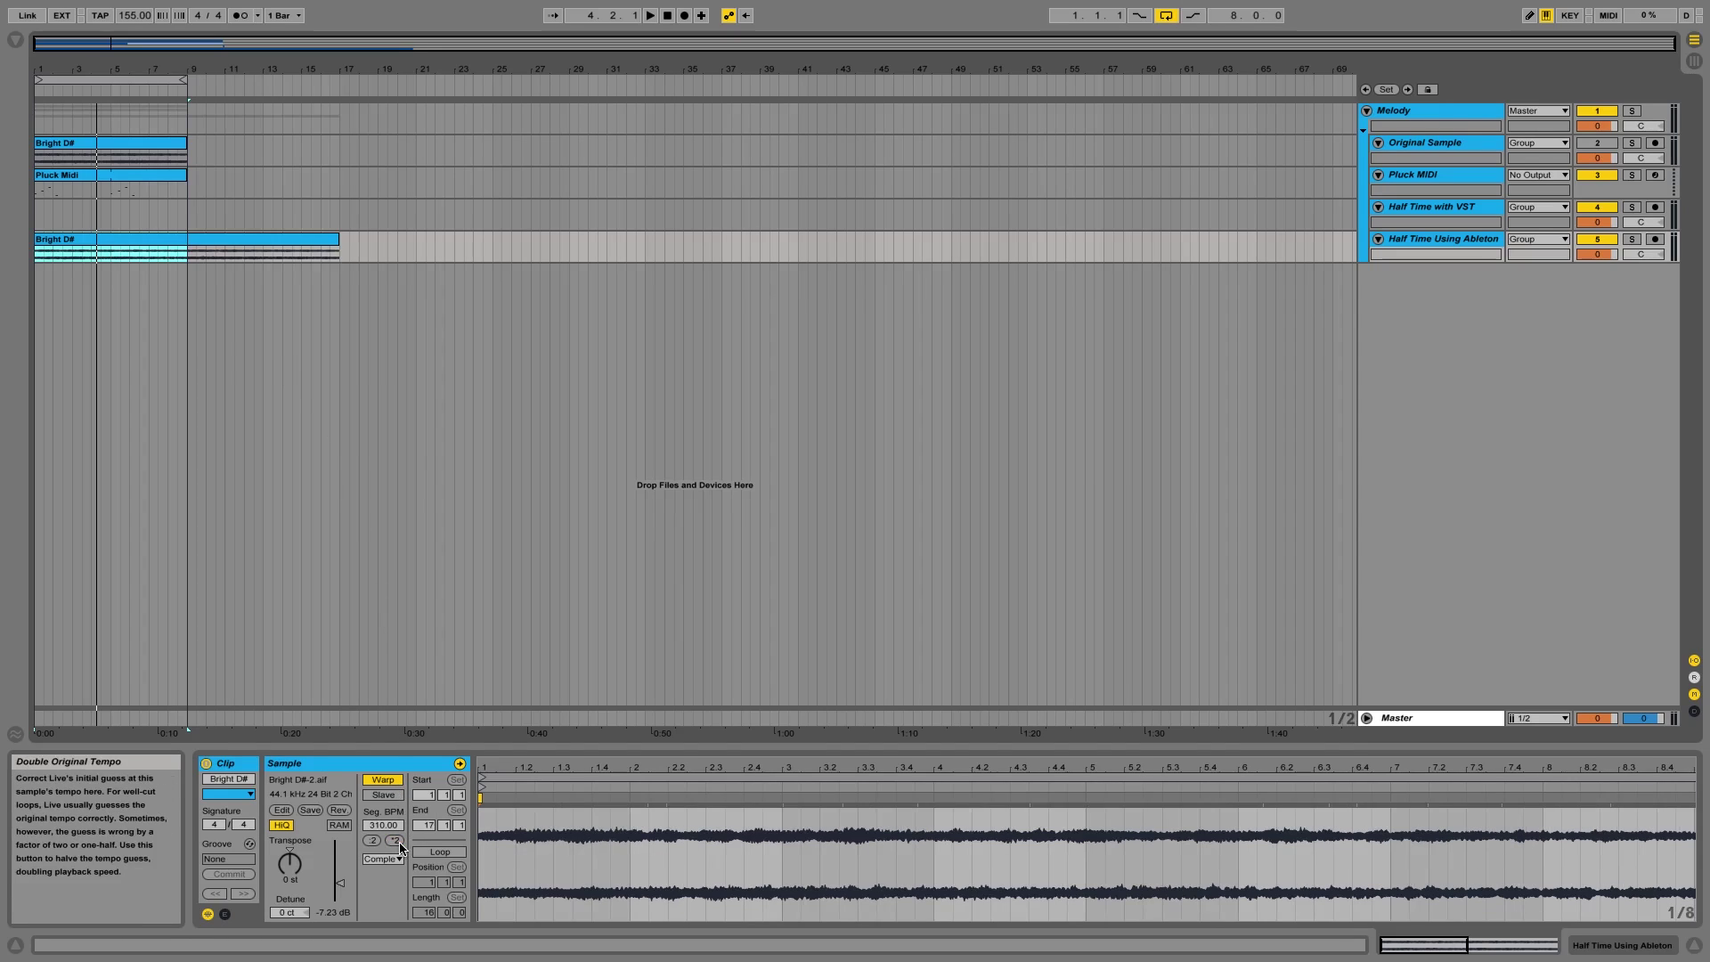
pyautogui.click(261, 240)
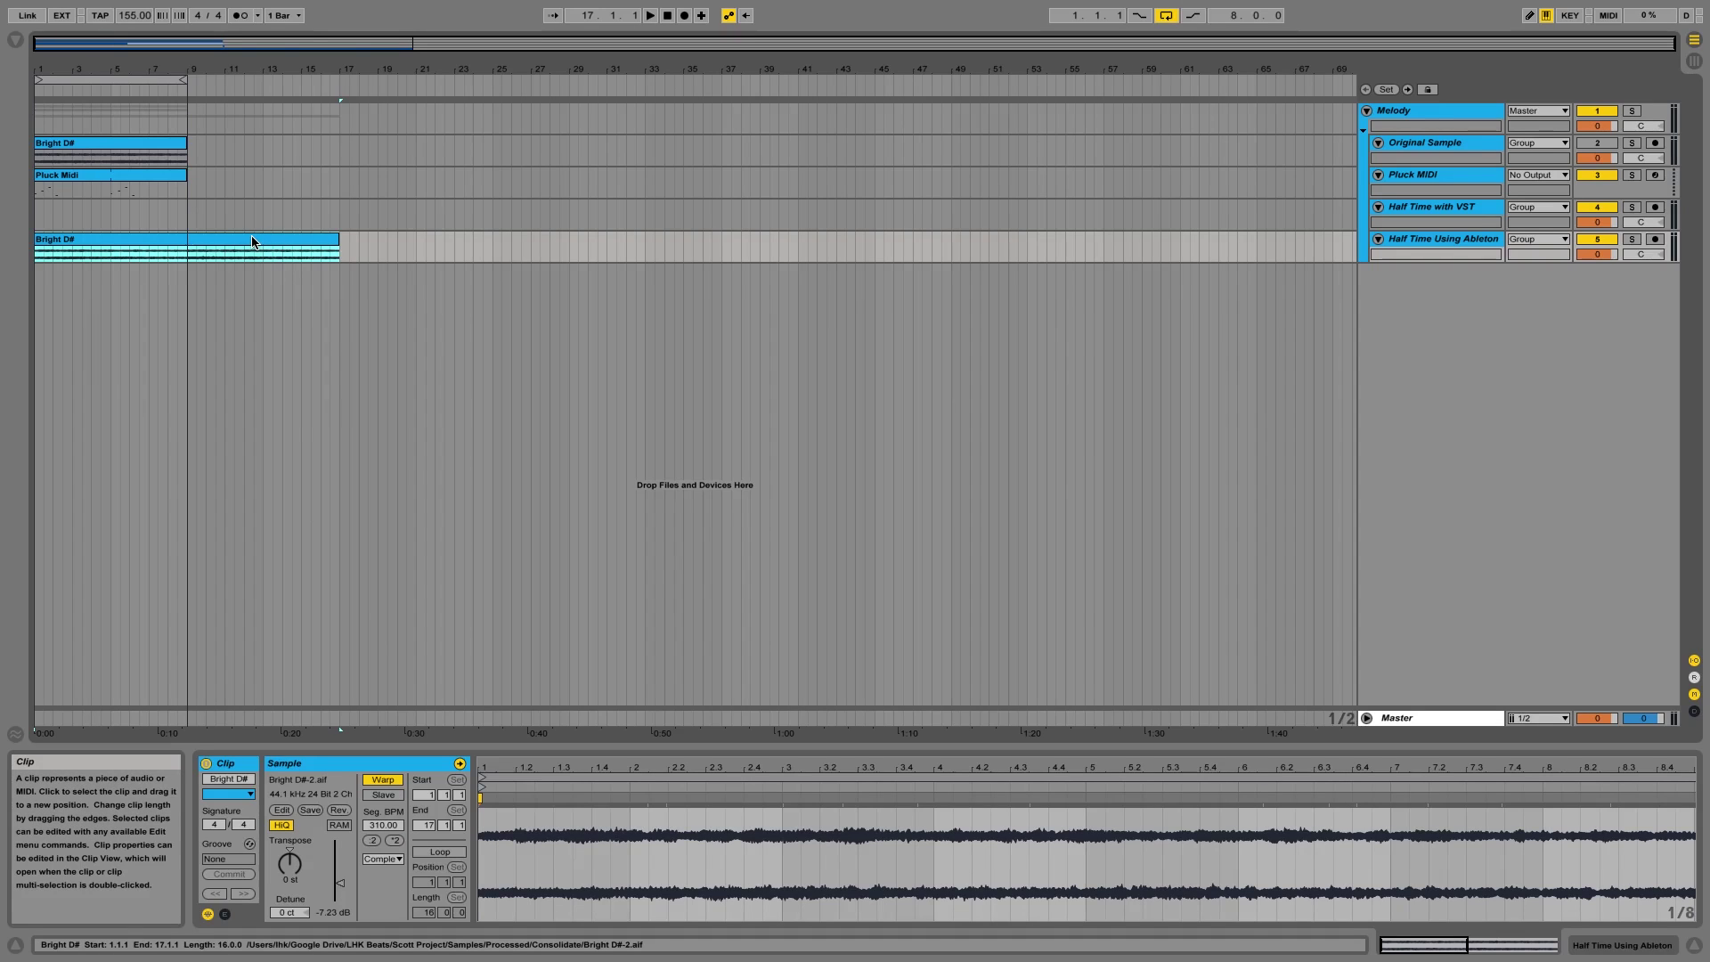
pyautogui.press('space')
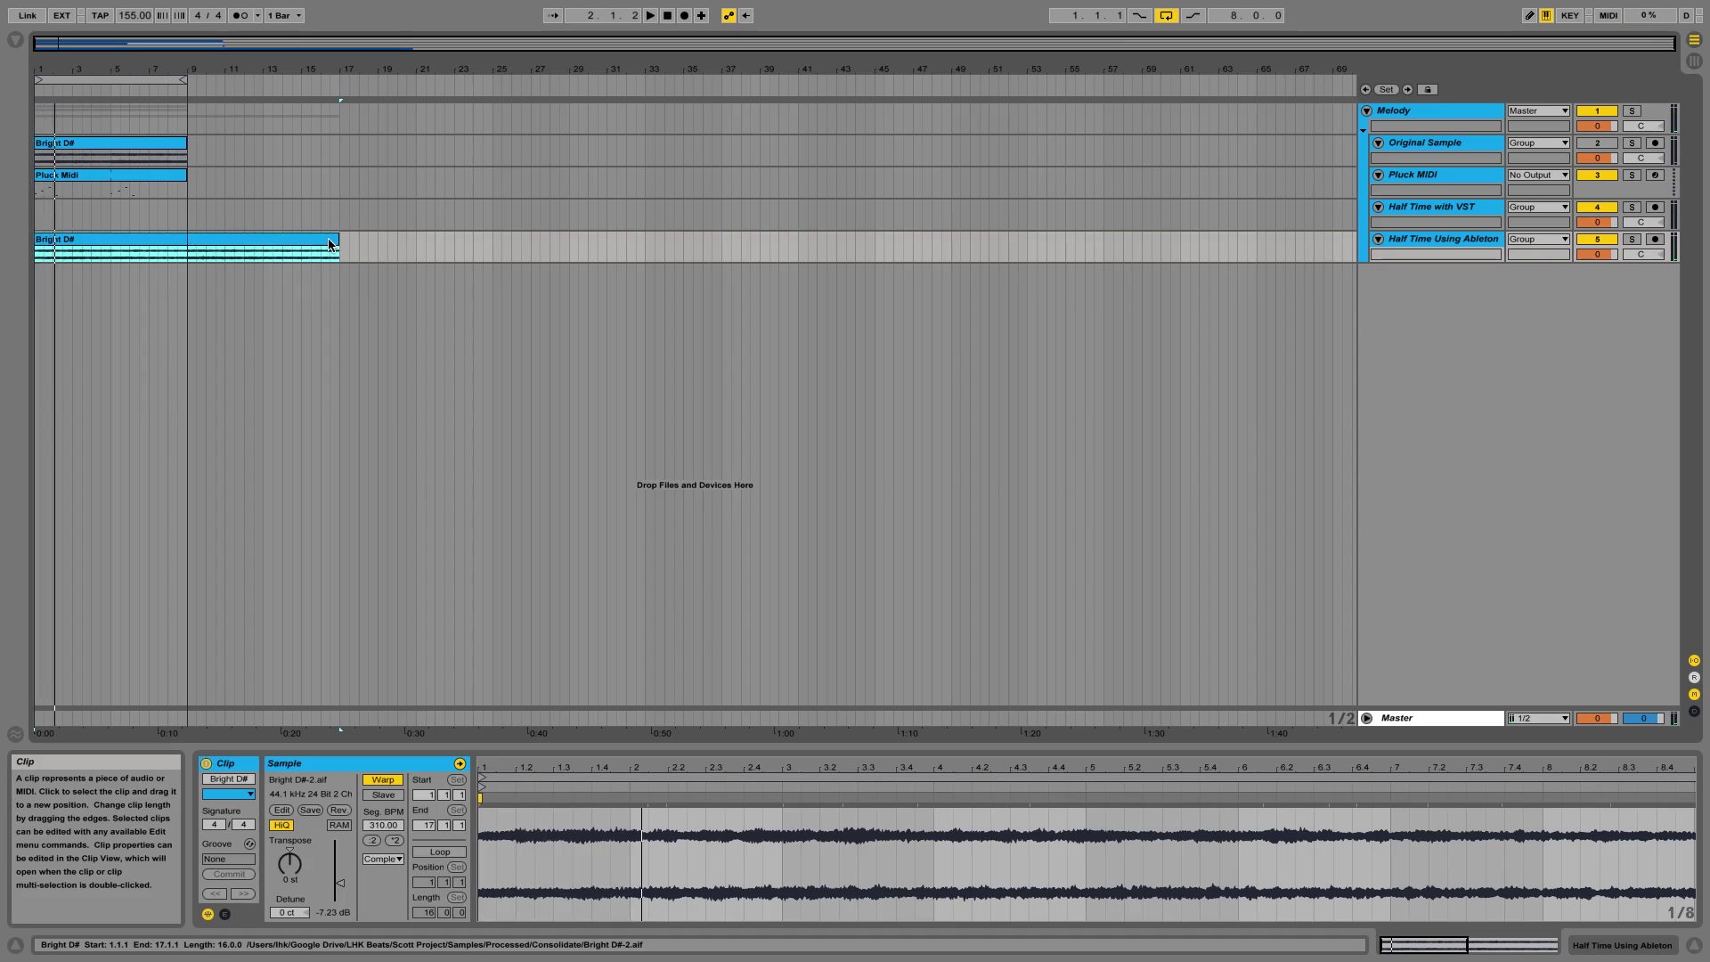
# Switch the clip's warp mode to Re-Pitch and audition it trimmed to end at bar 9, turning the metronome on.
pyautogui.click(380, 859)
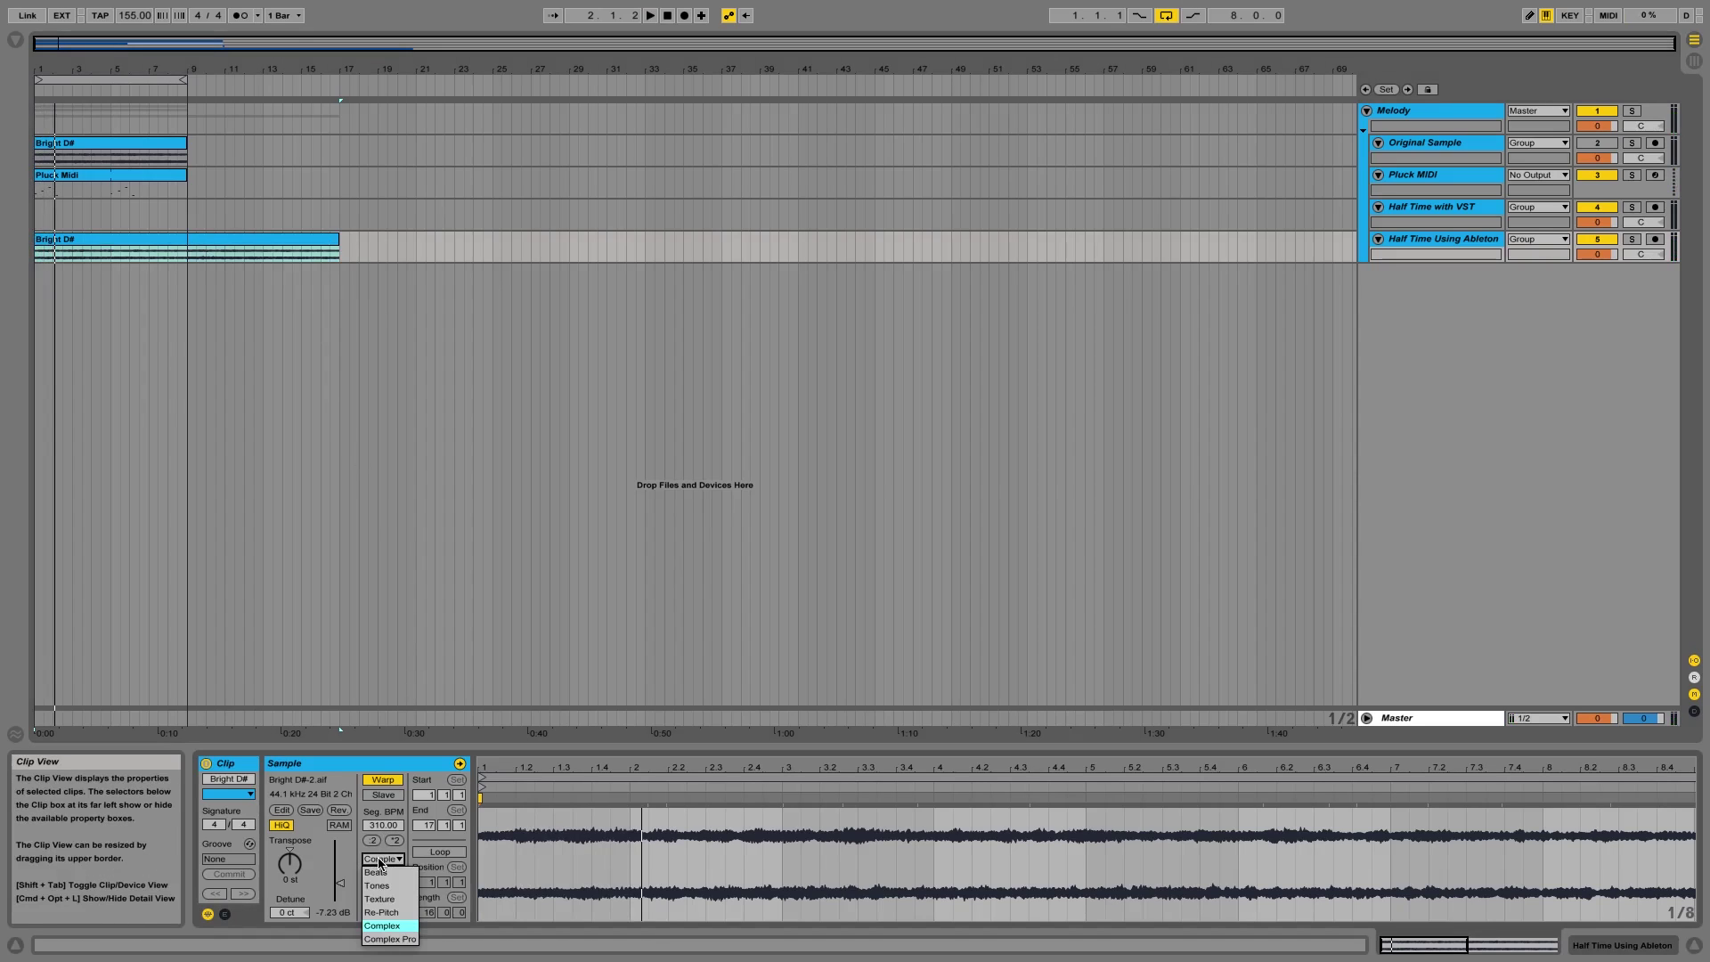
pyautogui.click(385, 913)
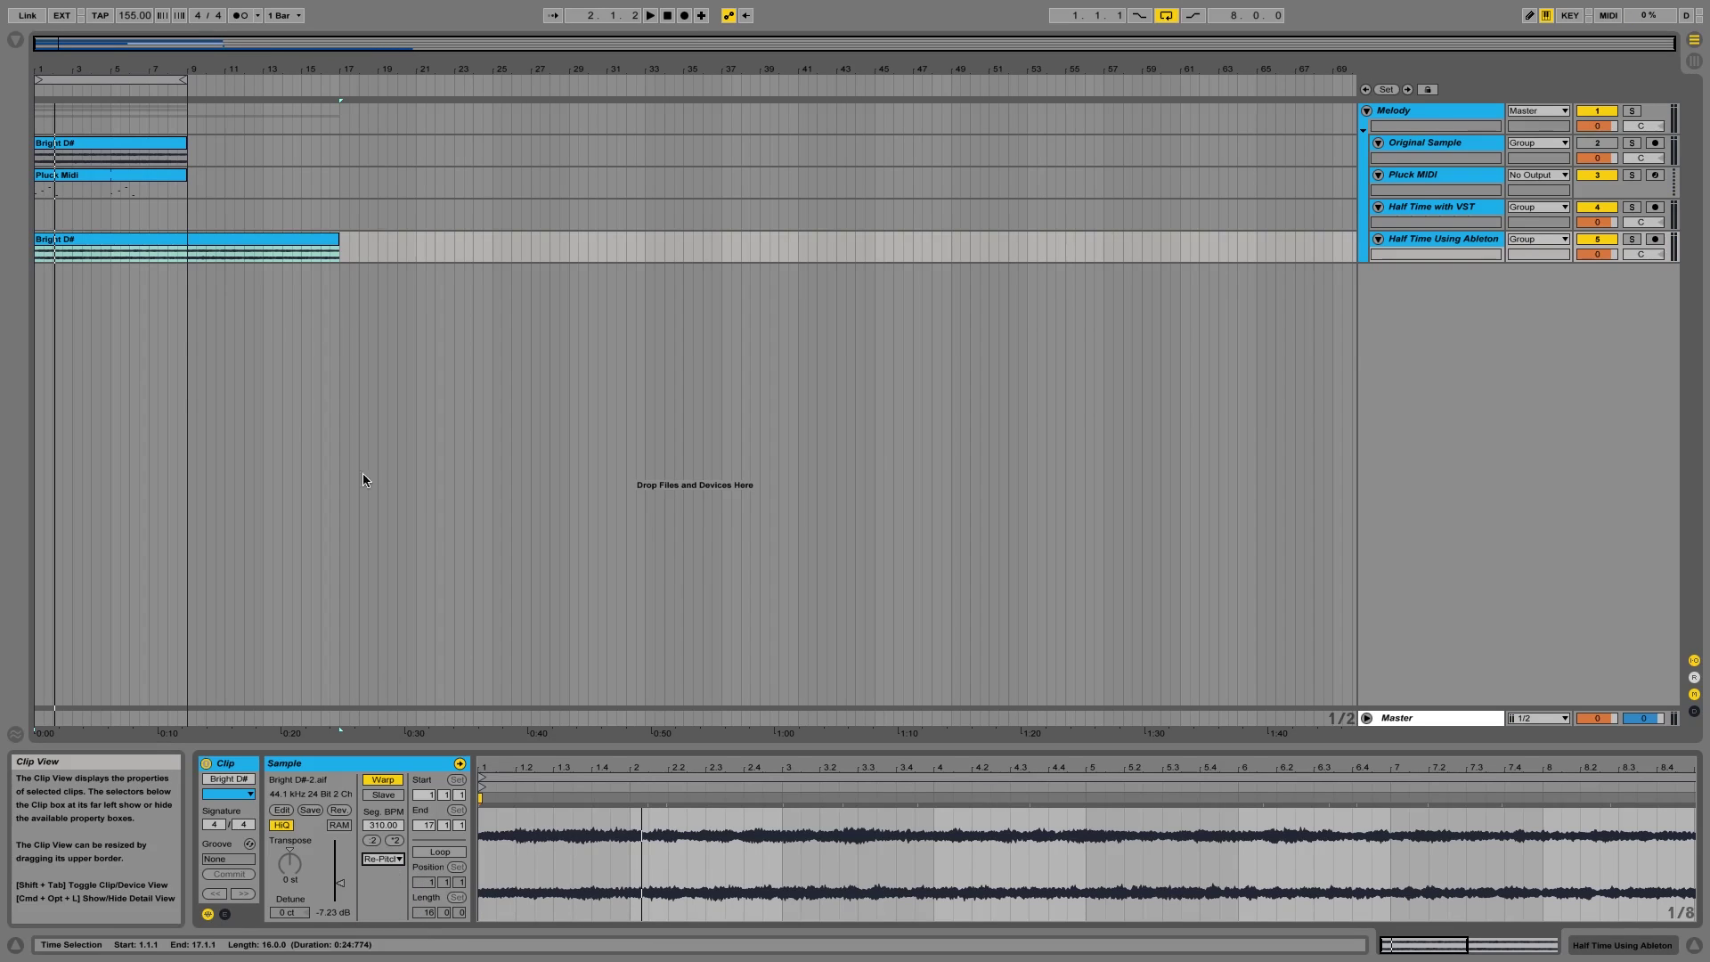
pyautogui.moveTo(350, 250); pyautogui.dragTo(189, 253)
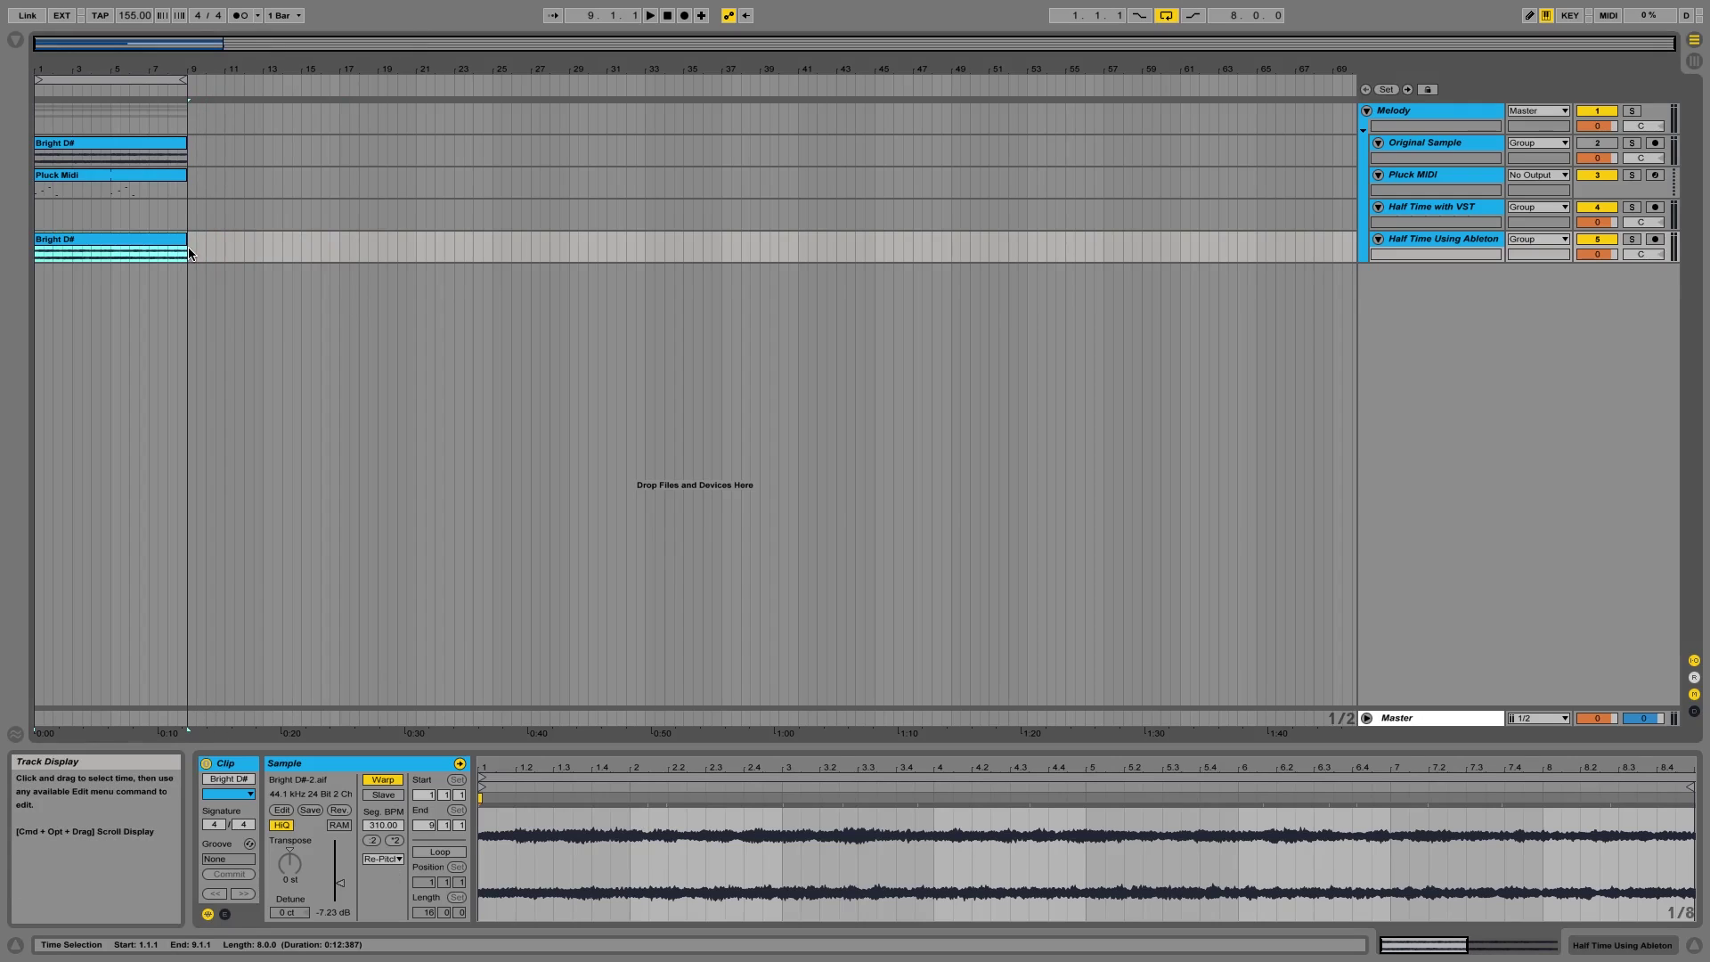
pyautogui.press('space')
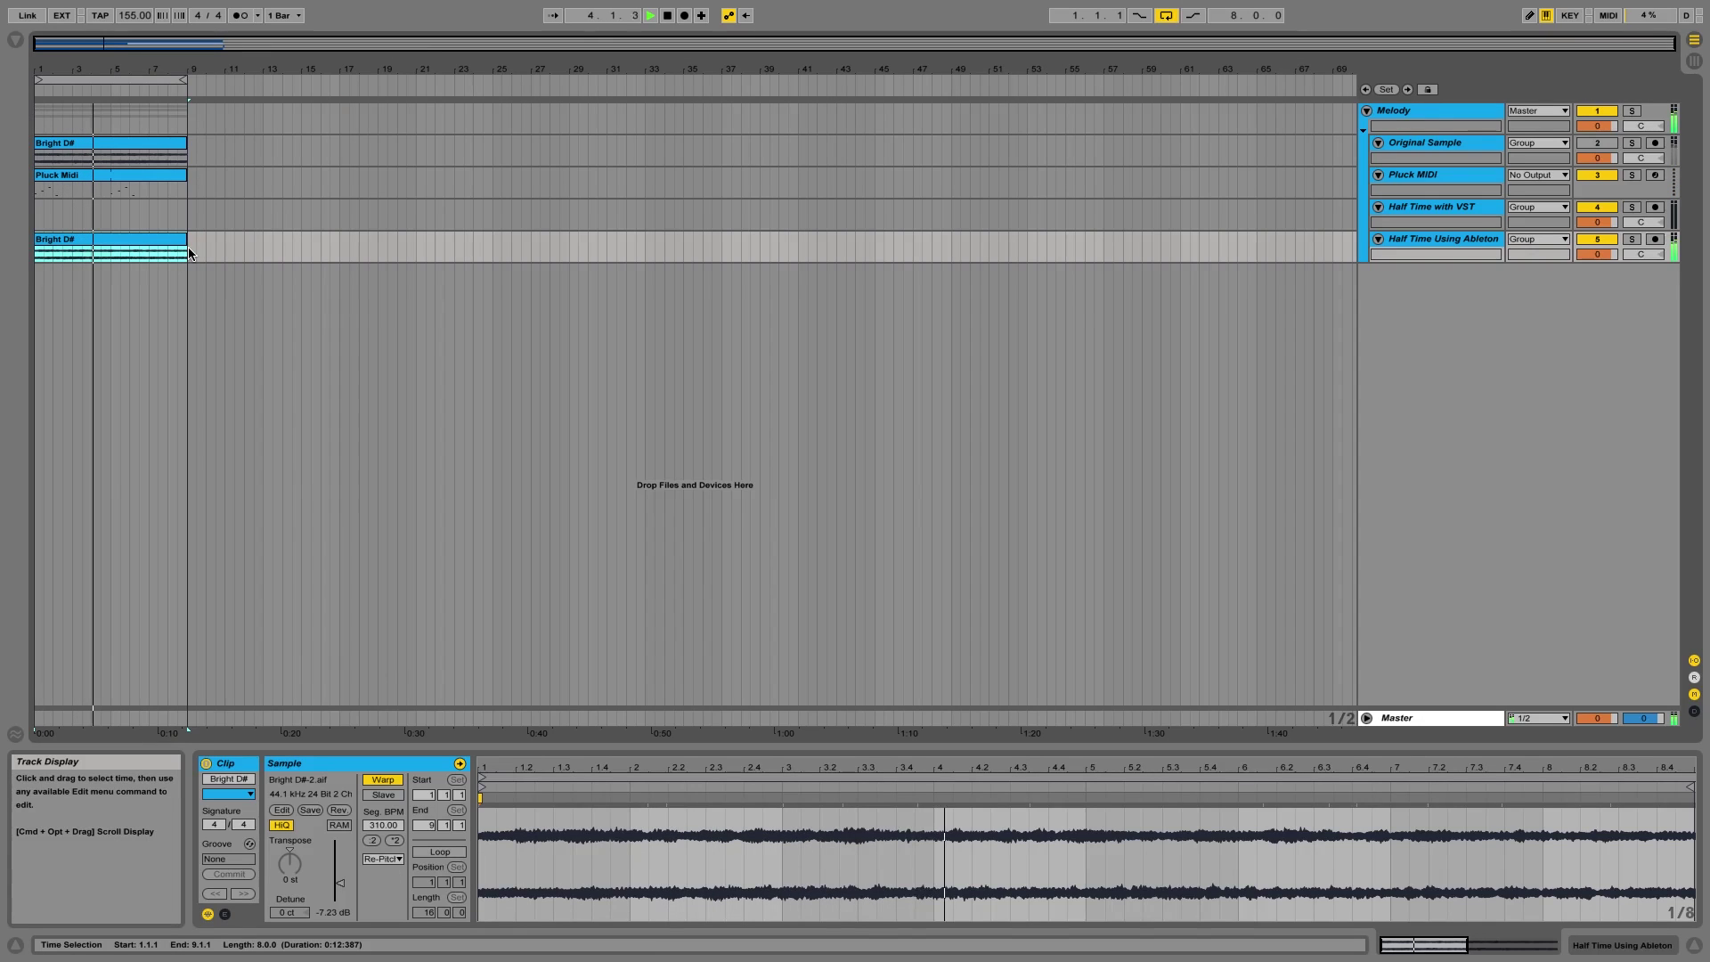
pyautogui.click(252, 16)
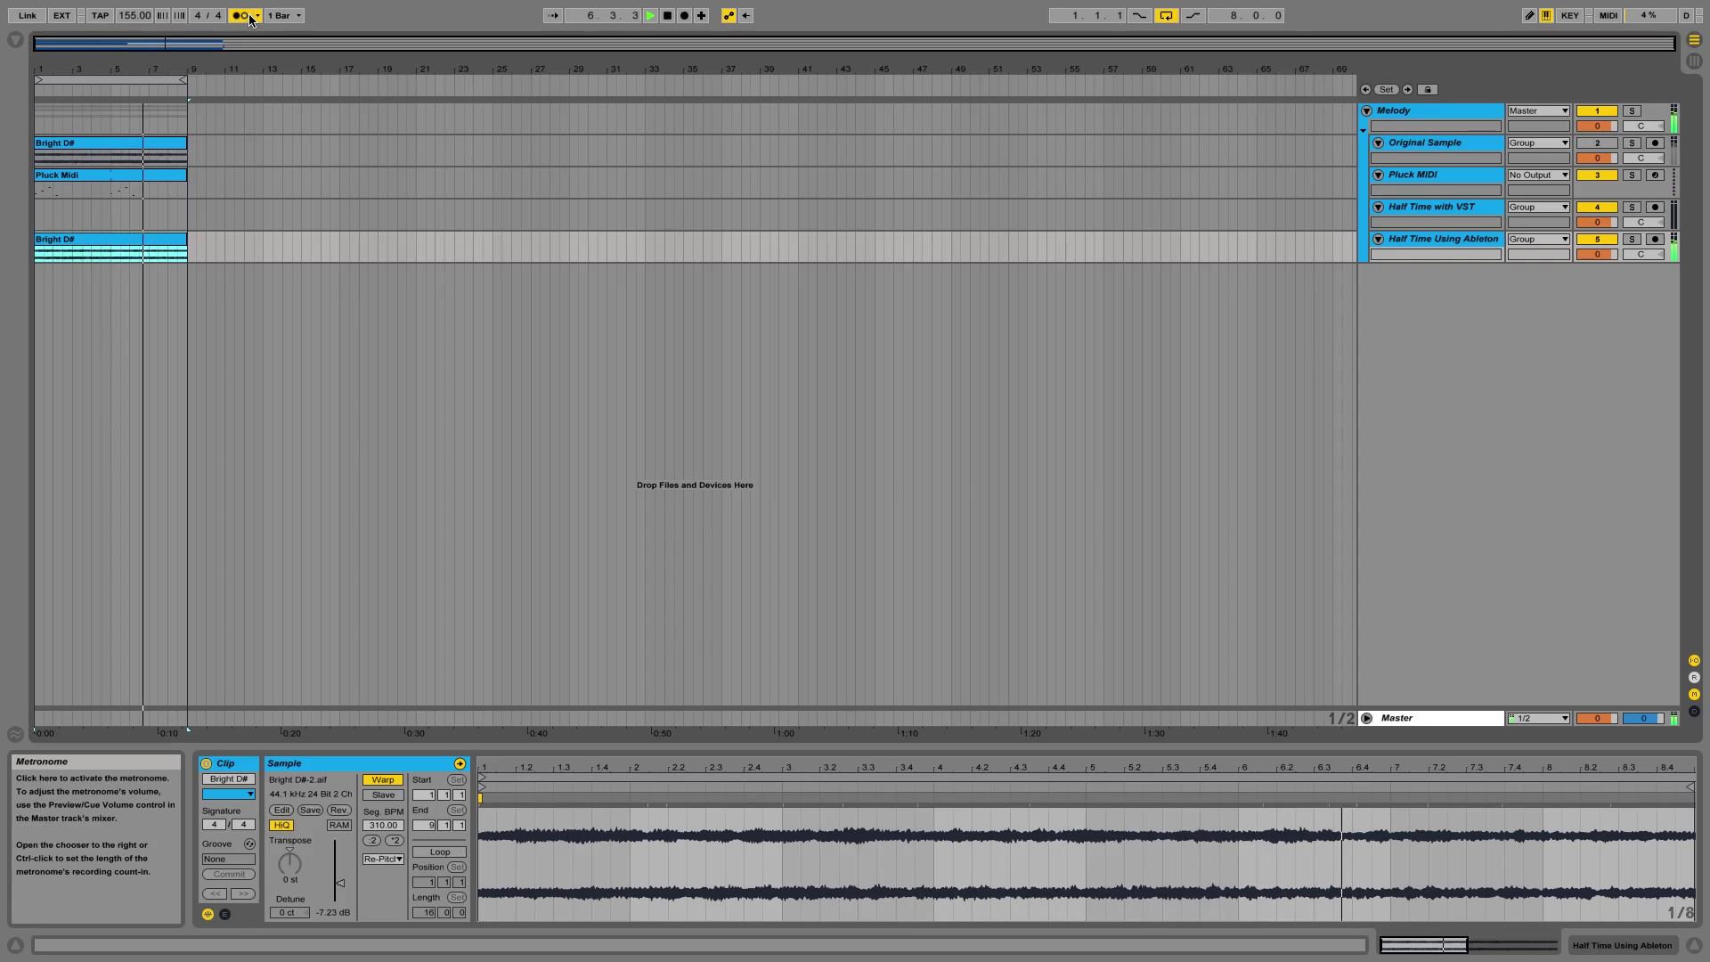
# Extend the Bright D# clip on the Half Time Using Ableton track and the loop range to end at bar 17.
pyautogui.moveTo(185, 234); pyautogui.dragTo(338, 239)
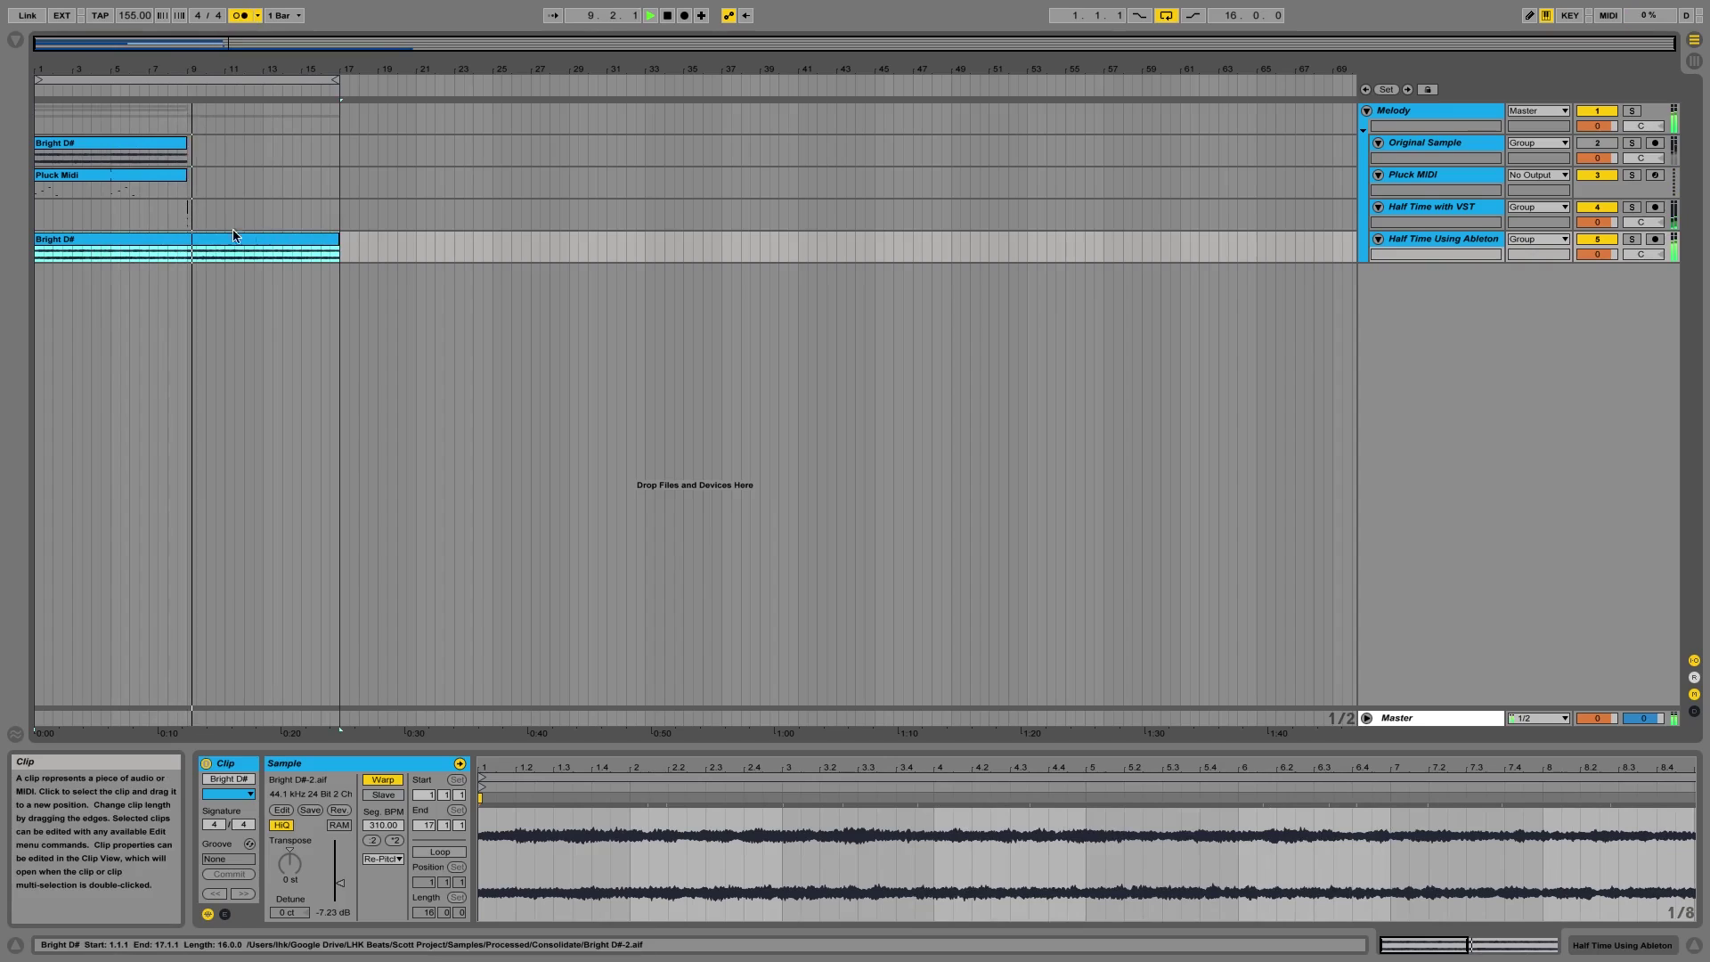
pyautogui.moveTo(196, 215); pyautogui.dragTo(168, 220)
pyautogui.click(190, 239)
pyautogui.press('space')
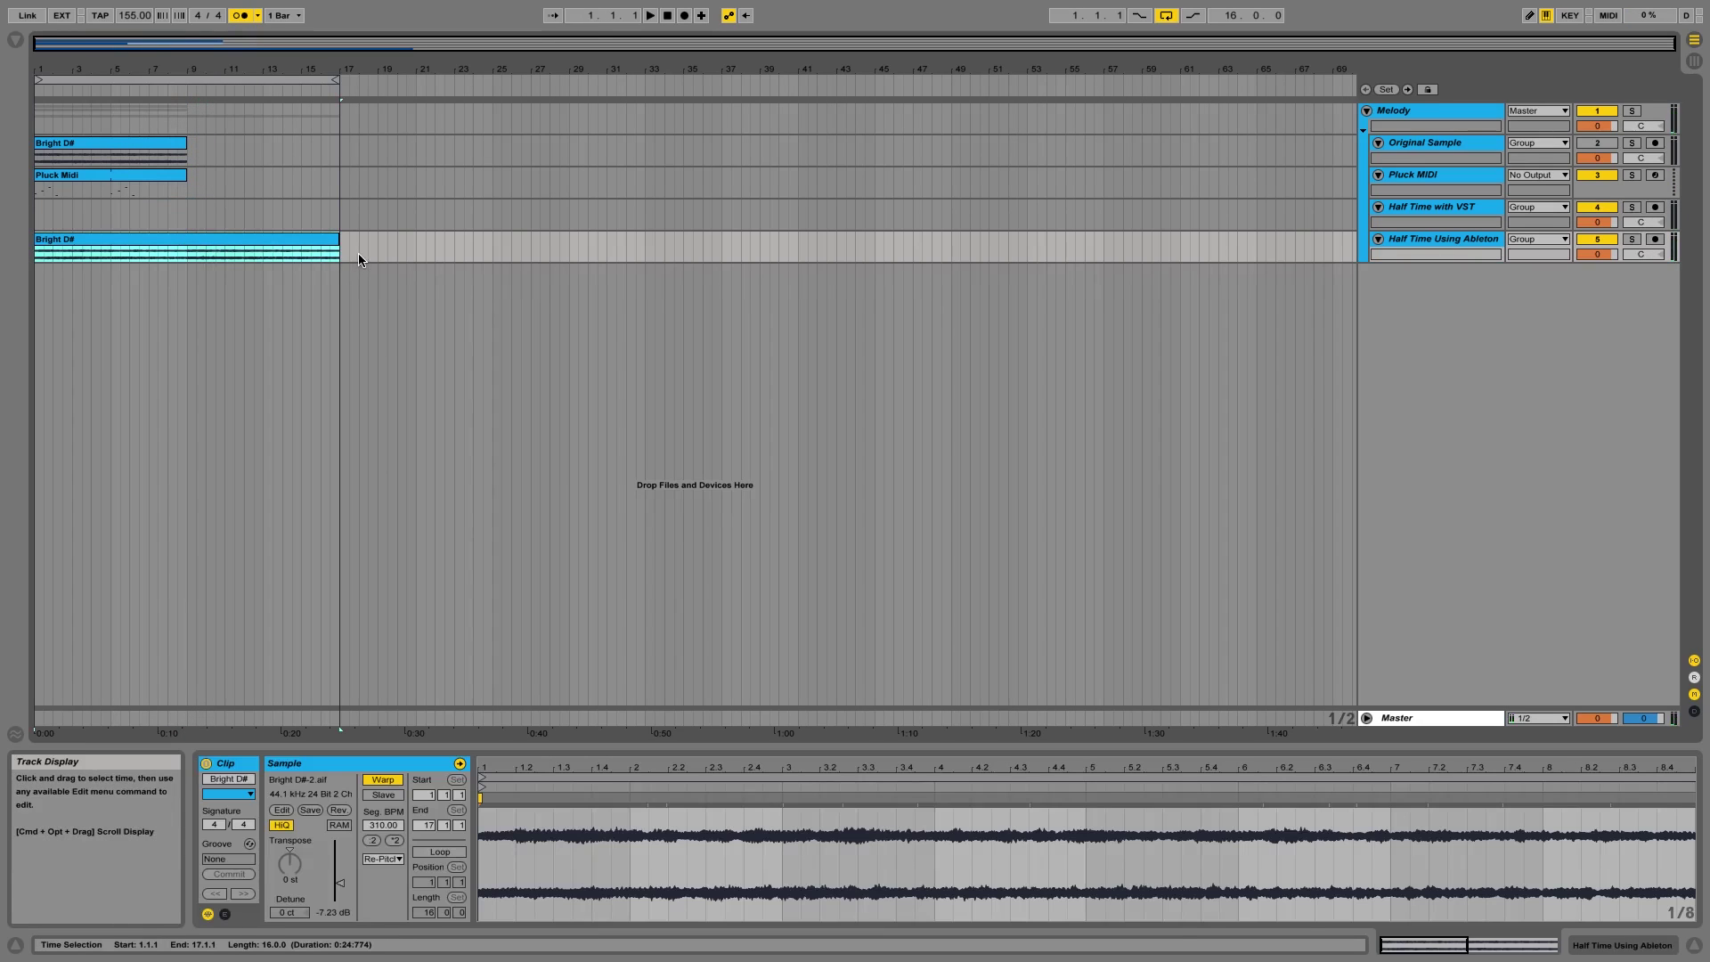
pyautogui.click(294, 214)
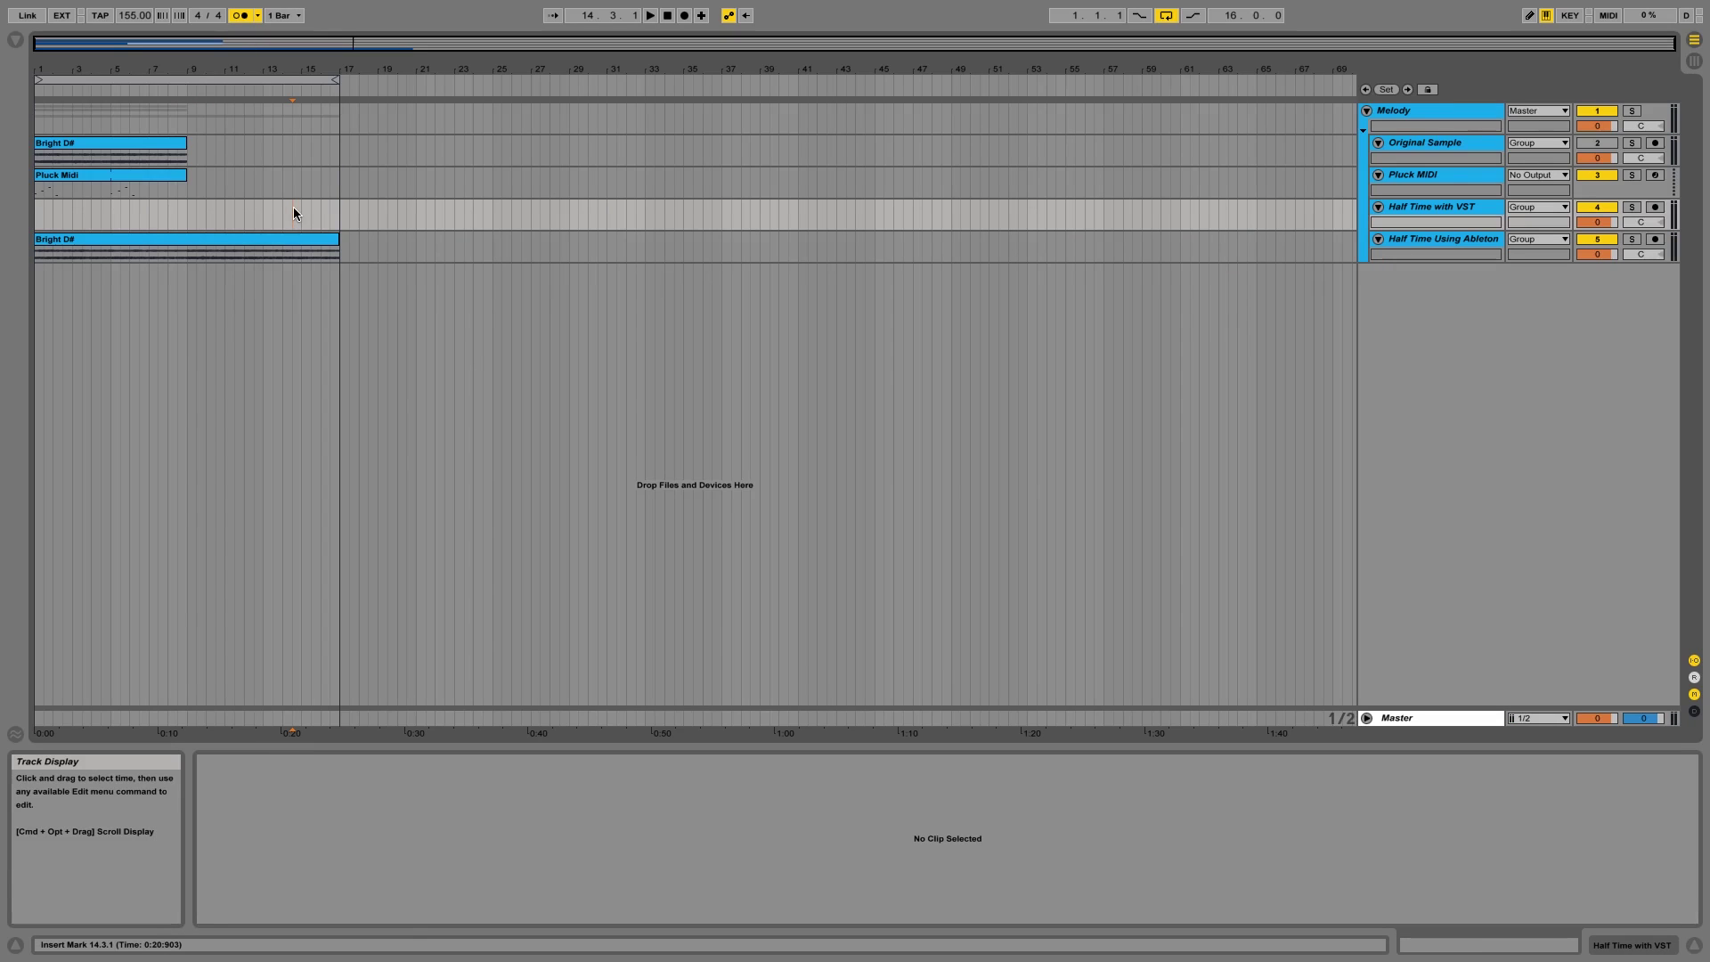
# Try the clip with the second half of bar 1 cut out and the gap closed, and undo both edits.
pyautogui.moveTo(46, 44); pyautogui.dragTo(46, 73)
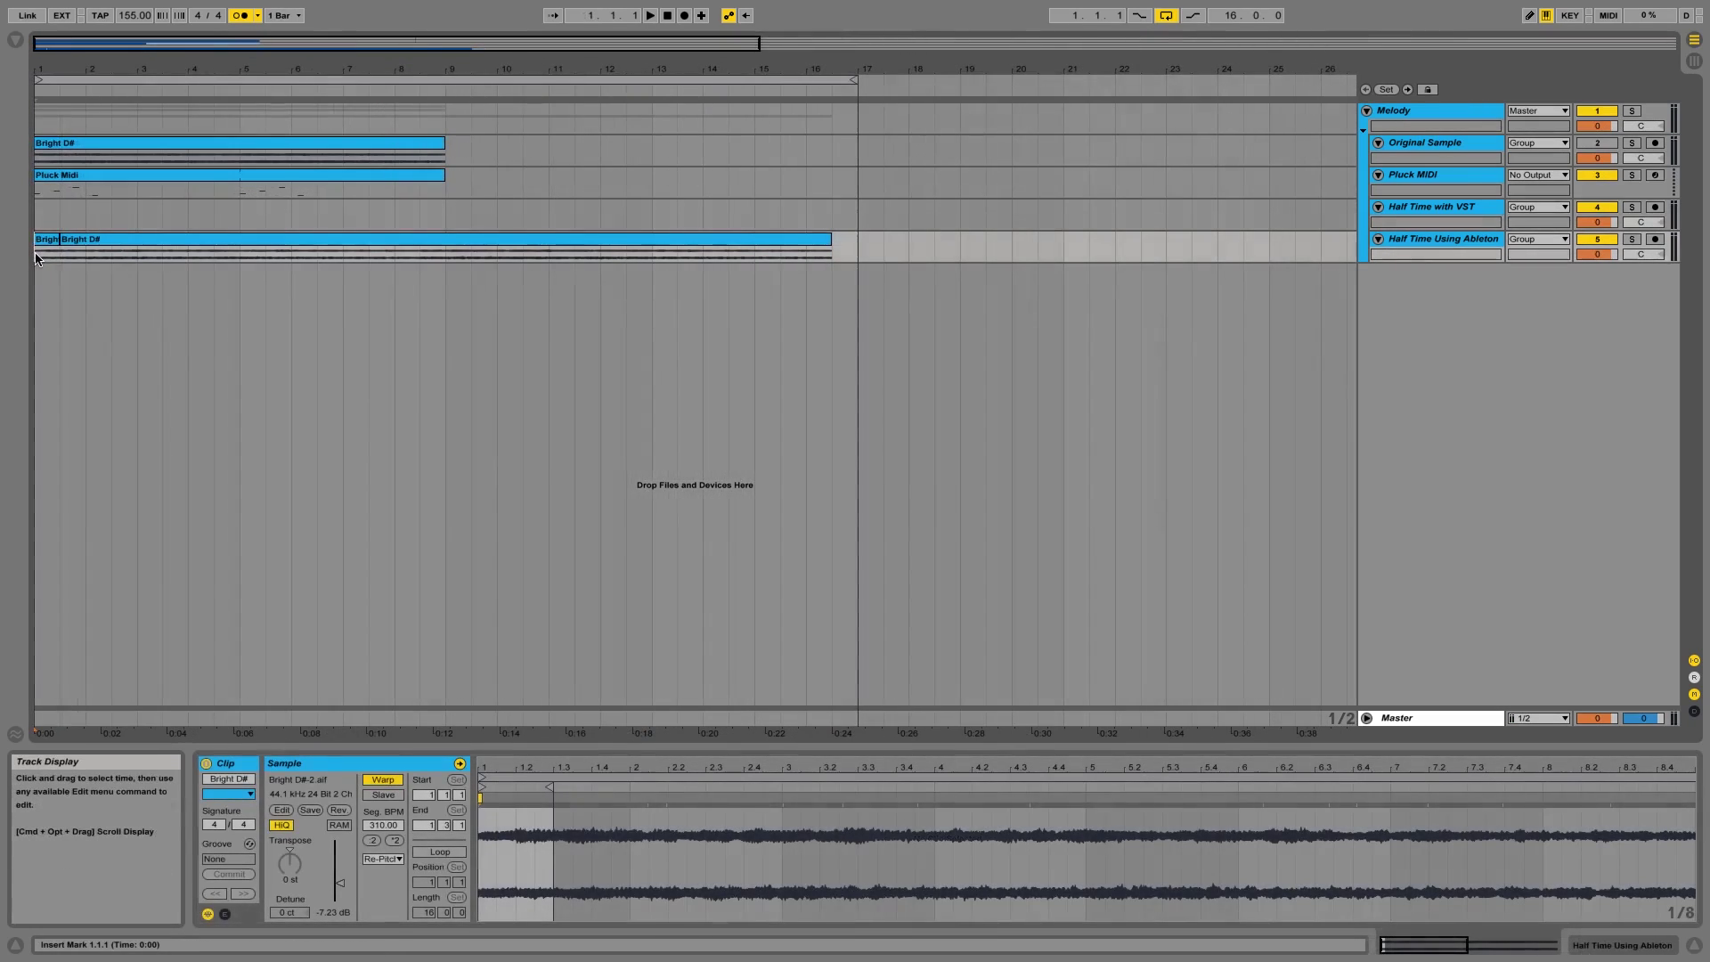
pyautogui.press('space')
pyautogui.press('space')
pyautogui.press('super+z')
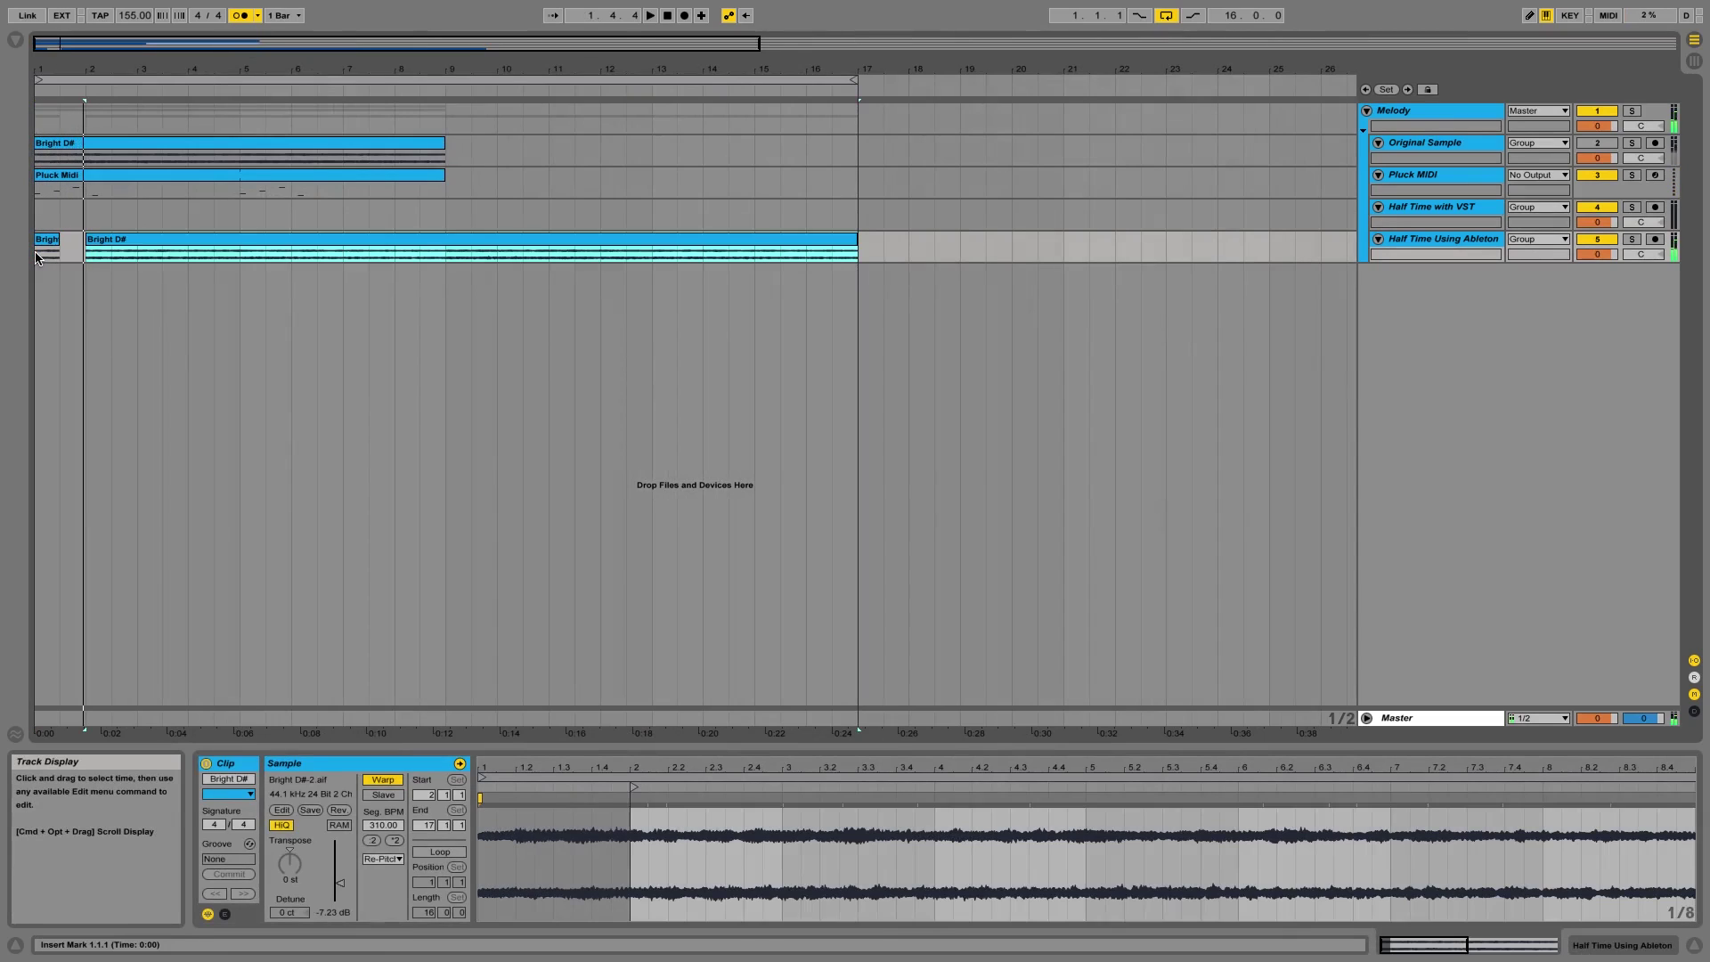
pyautogui.click(38, 258)
pyautogui.press('super+z')
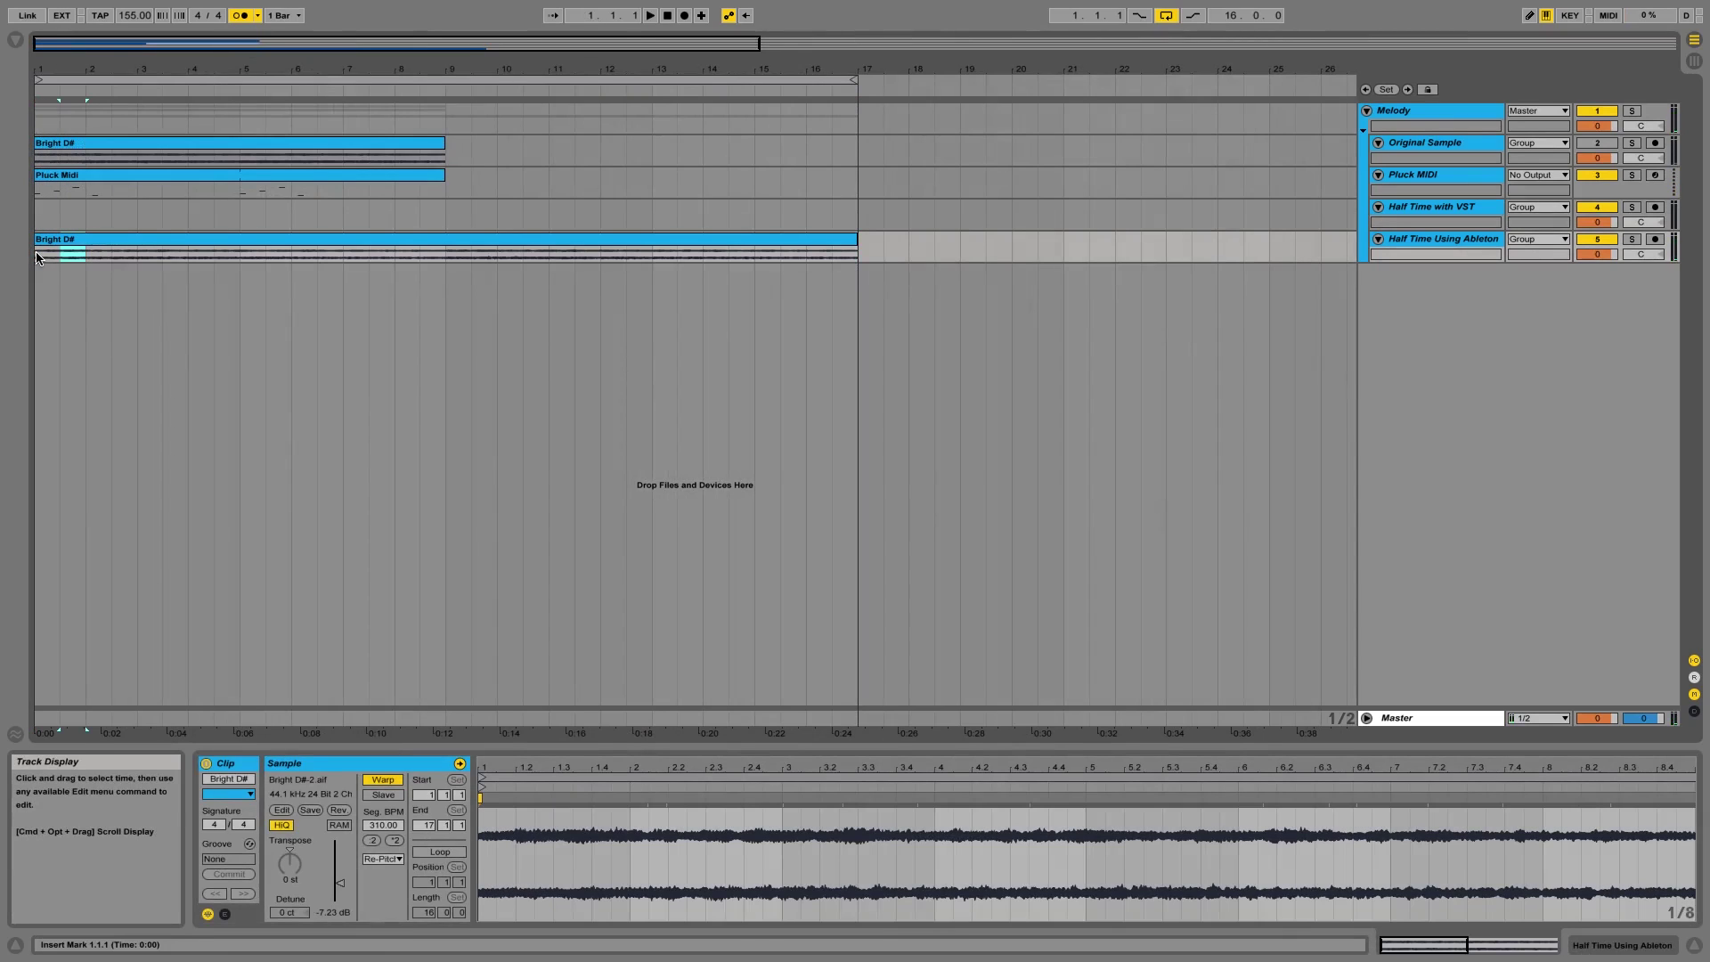
pyautogui.click(42, 224)
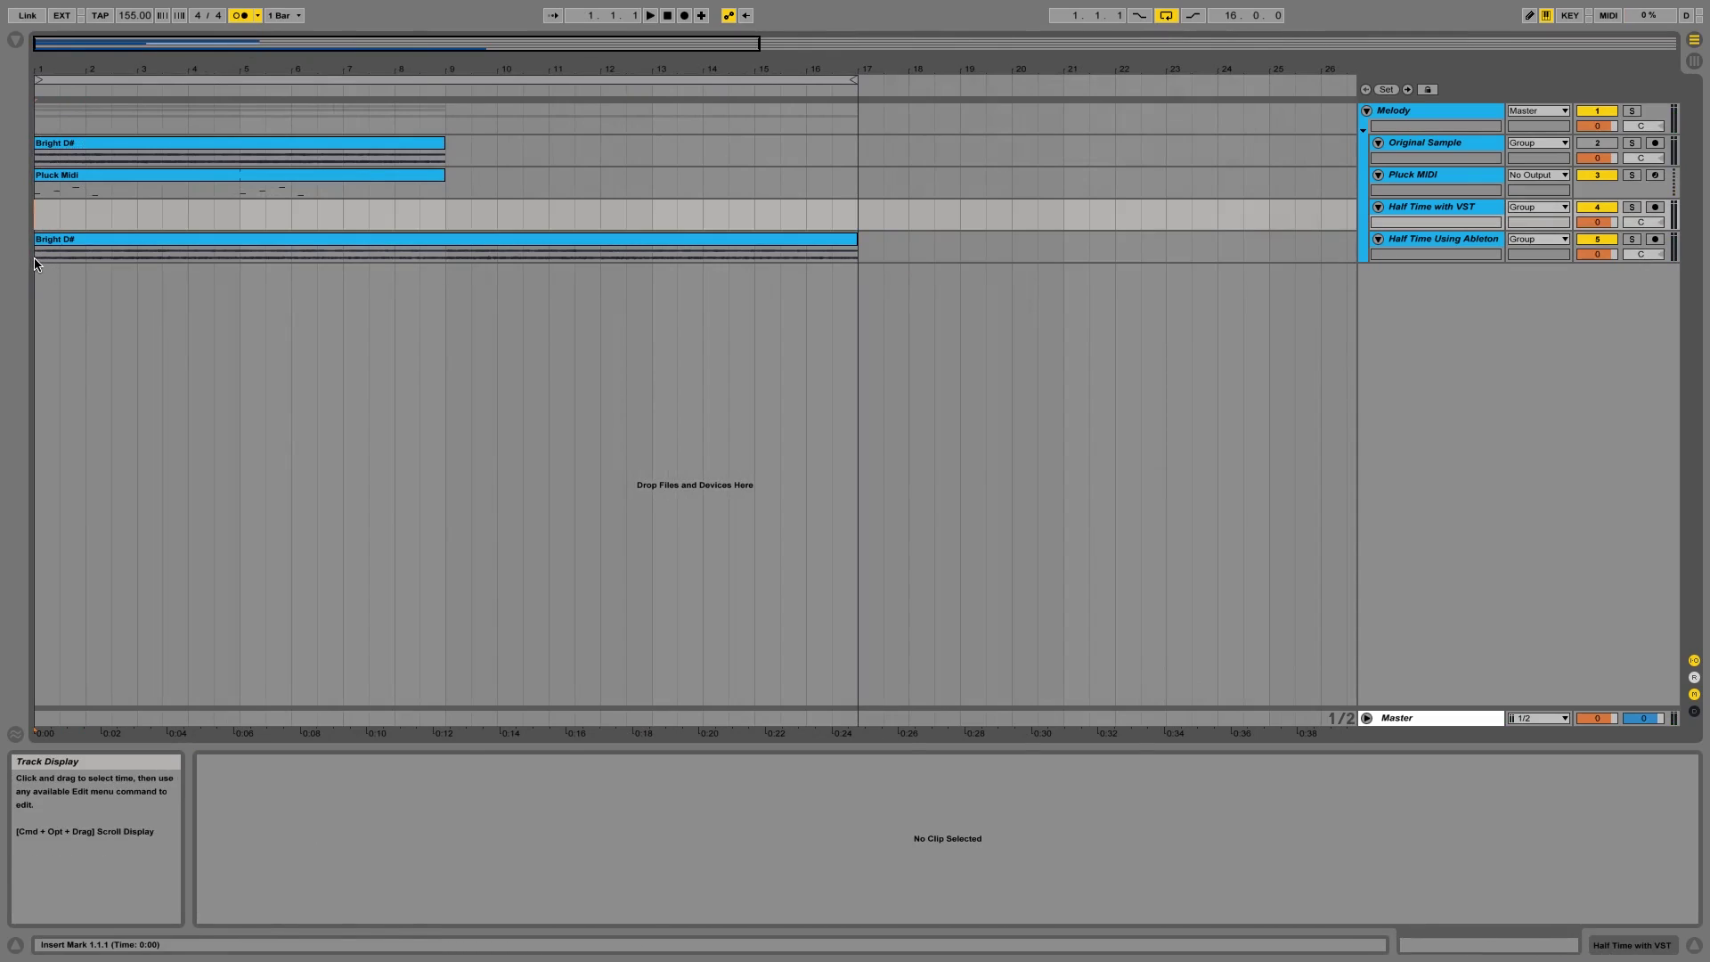
# Try deleting the half bar from 1.3.1 to 2.1.1 of the Bright D# clip and undo the deletion.
pyautogui.click(39, 258)
pyautogui.press('space')
pyautogui.moveTo(60, 259); pyautogui.dragTo(82, 258)
pyautogui.press('space')
pyautogui.press('Delete')
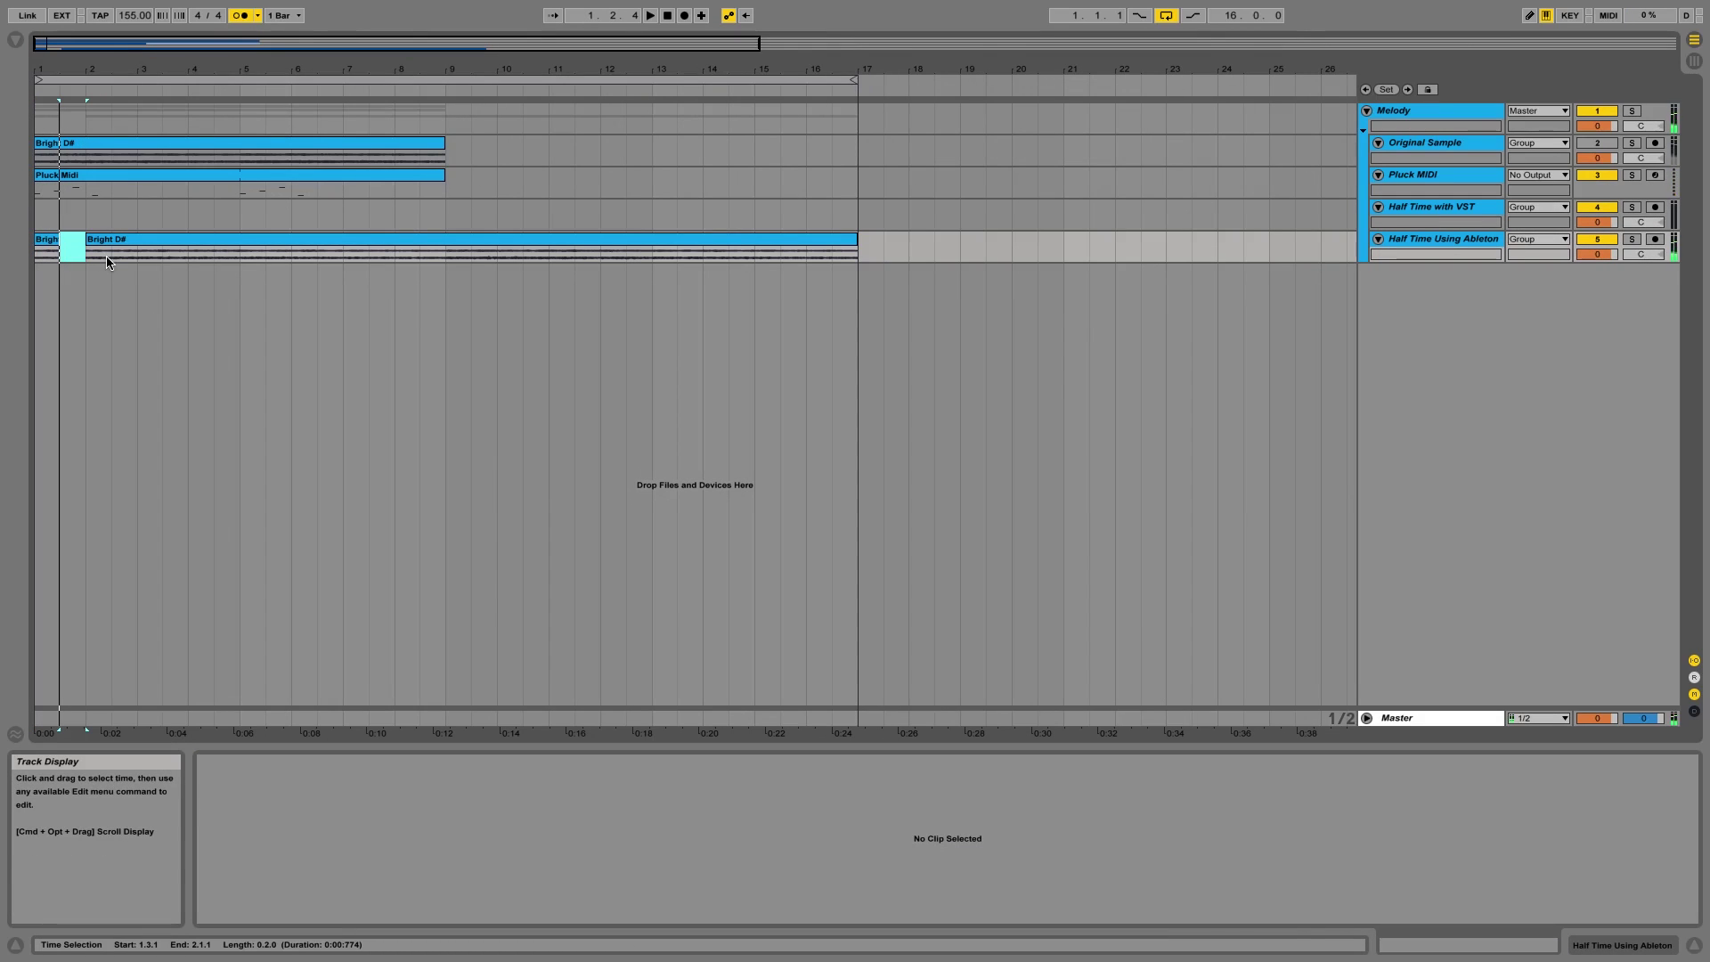
pyautogui.hotkey('ctrl', 'z')
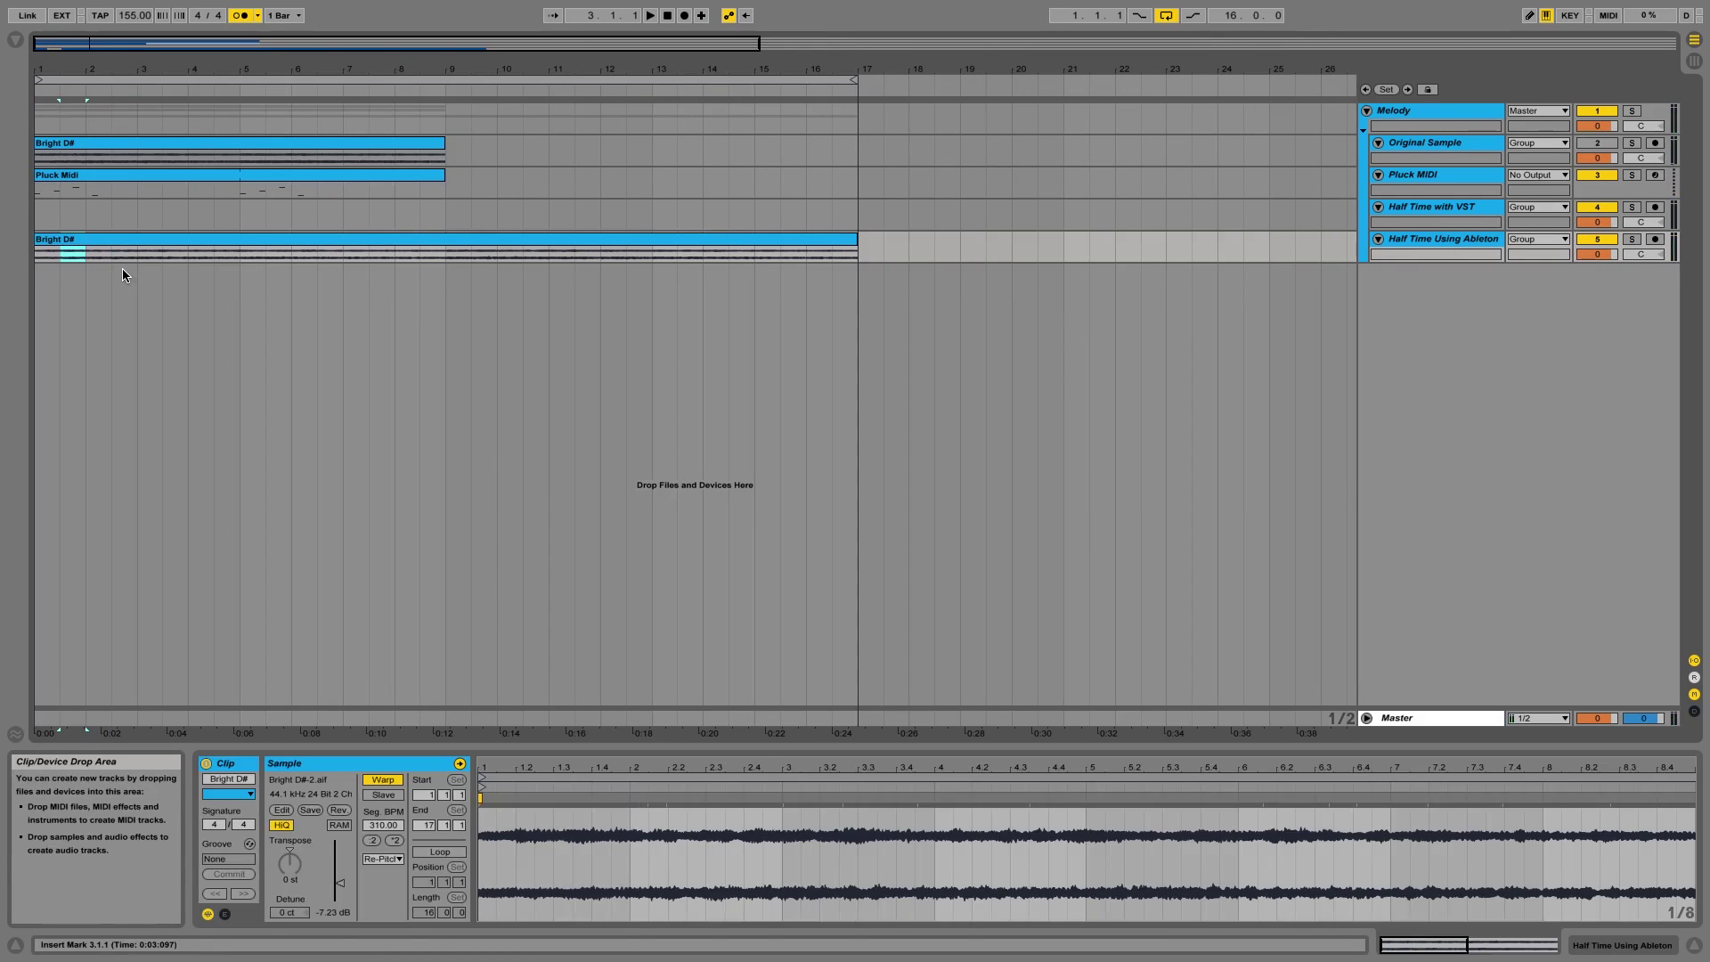
# Set the arrangement grid to 1 bar and delete bars 2 and 4 of the Bright D# clip.
pyautogui.click(46, 258)
pyautogui.press('space')
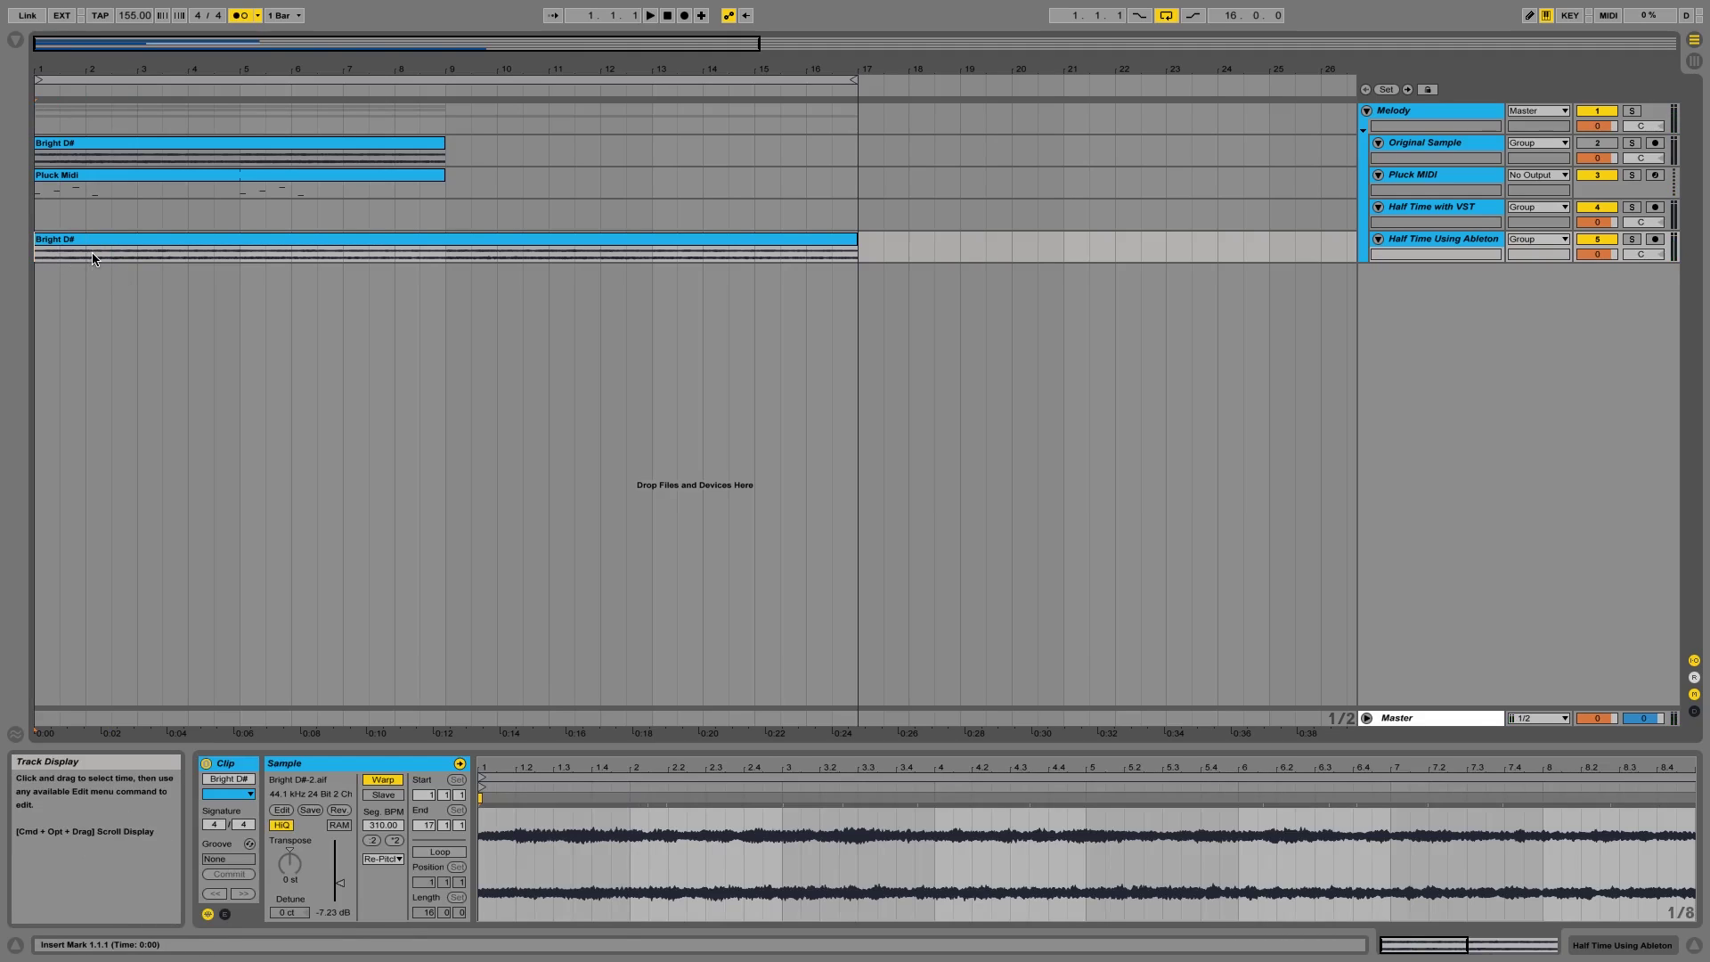
pyautogui.moveTo(91, 259); pyautogui.dragTo(239, 256)
pyautogui.press('Delete')
pyautogui.press('Delete')
pyautogui.rightClick(223, 257)
pyautogui.click(405, 510)
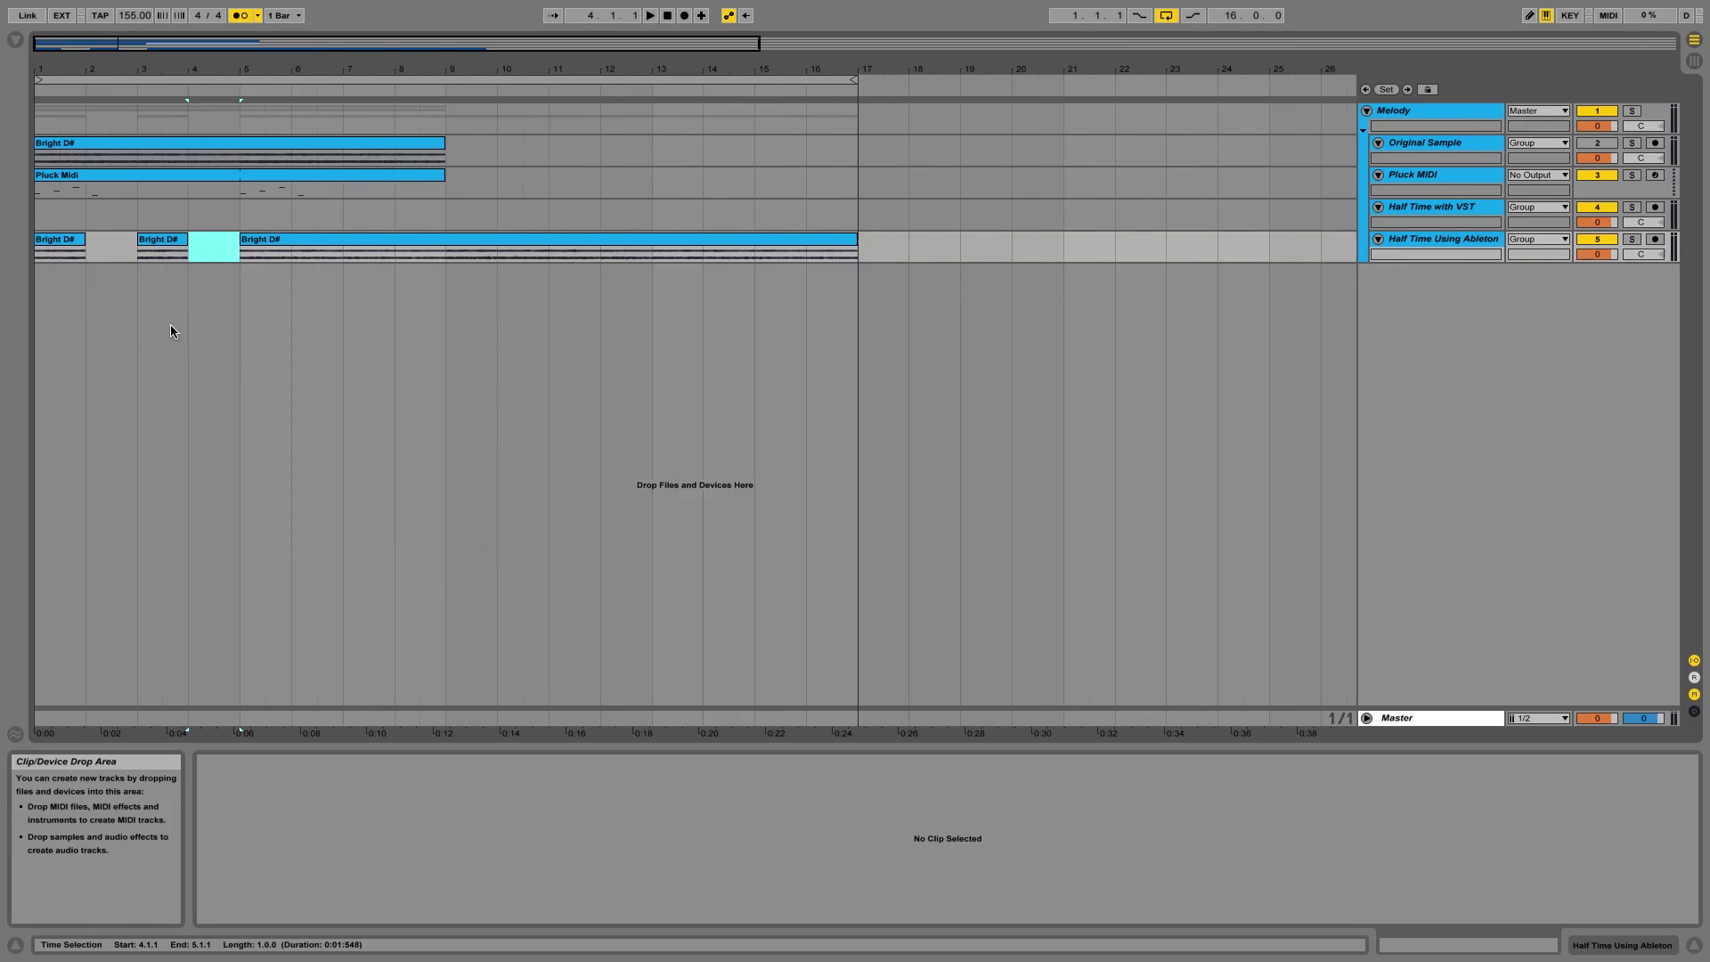
# Move the one-bar slice at bar 3 to bar 2, directly after the first slice.
pyautogui.click(78, 256)
pyautogui.click(98, 258)
pyautogui.click(212, 257)
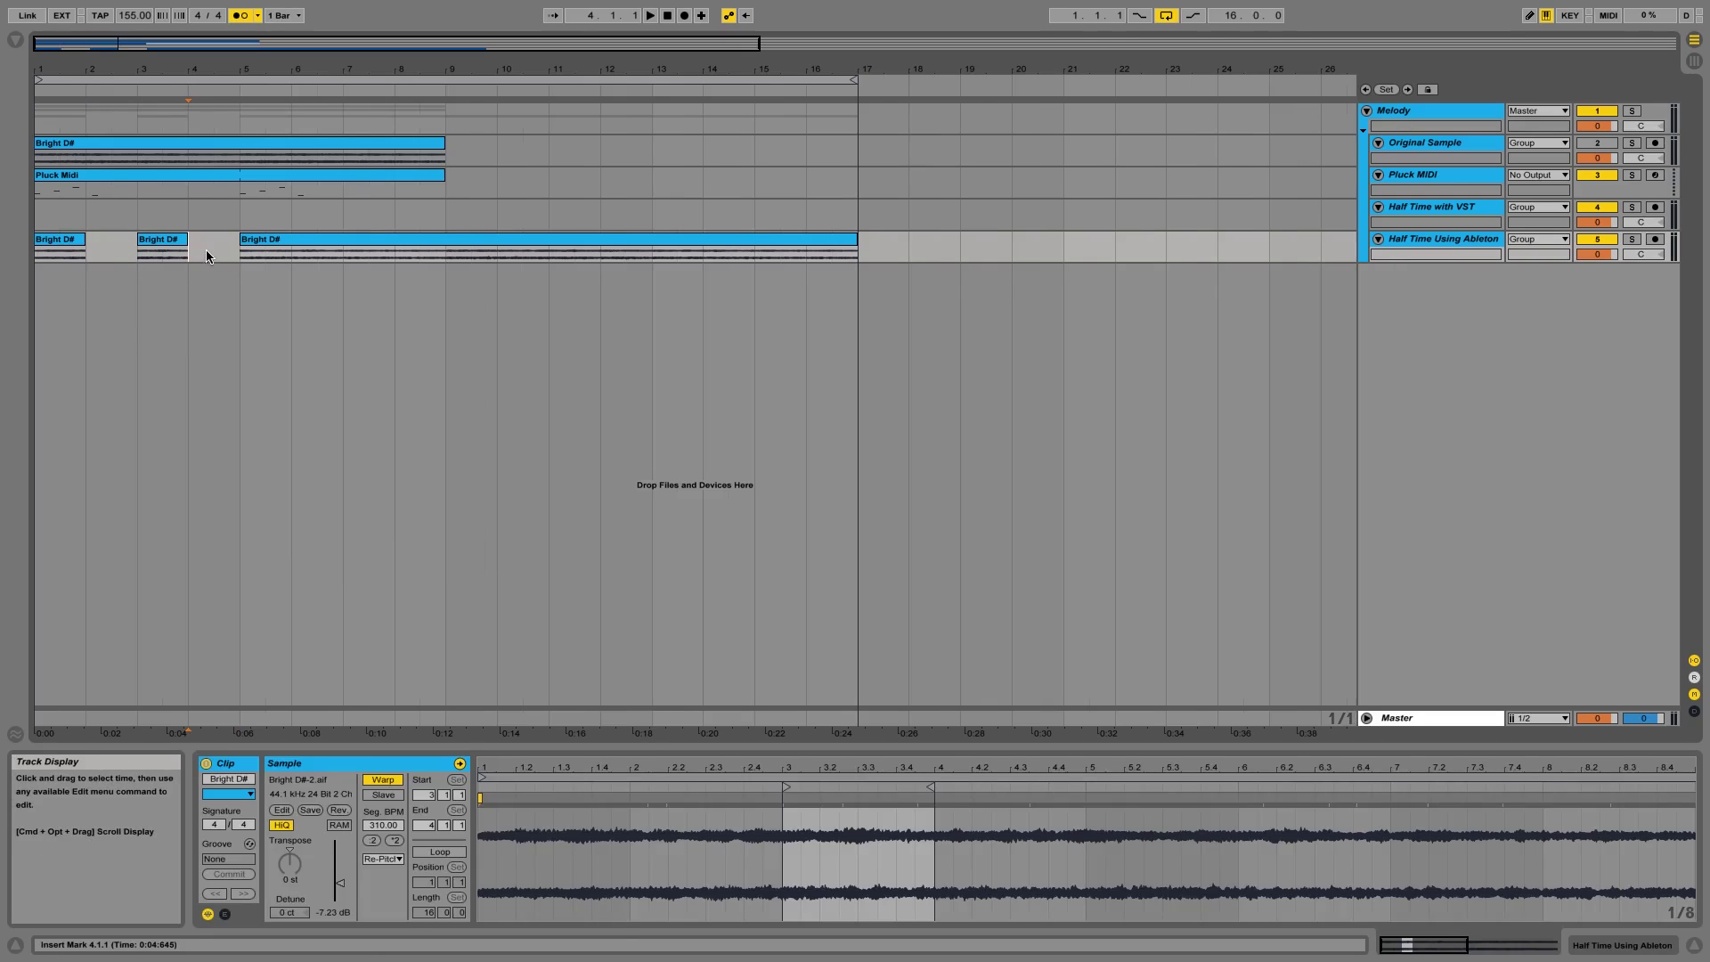
pyautogui.click(71, 256)
pyautogui.moveTo(172, 240); pyautogui.dragTo(138, 242)
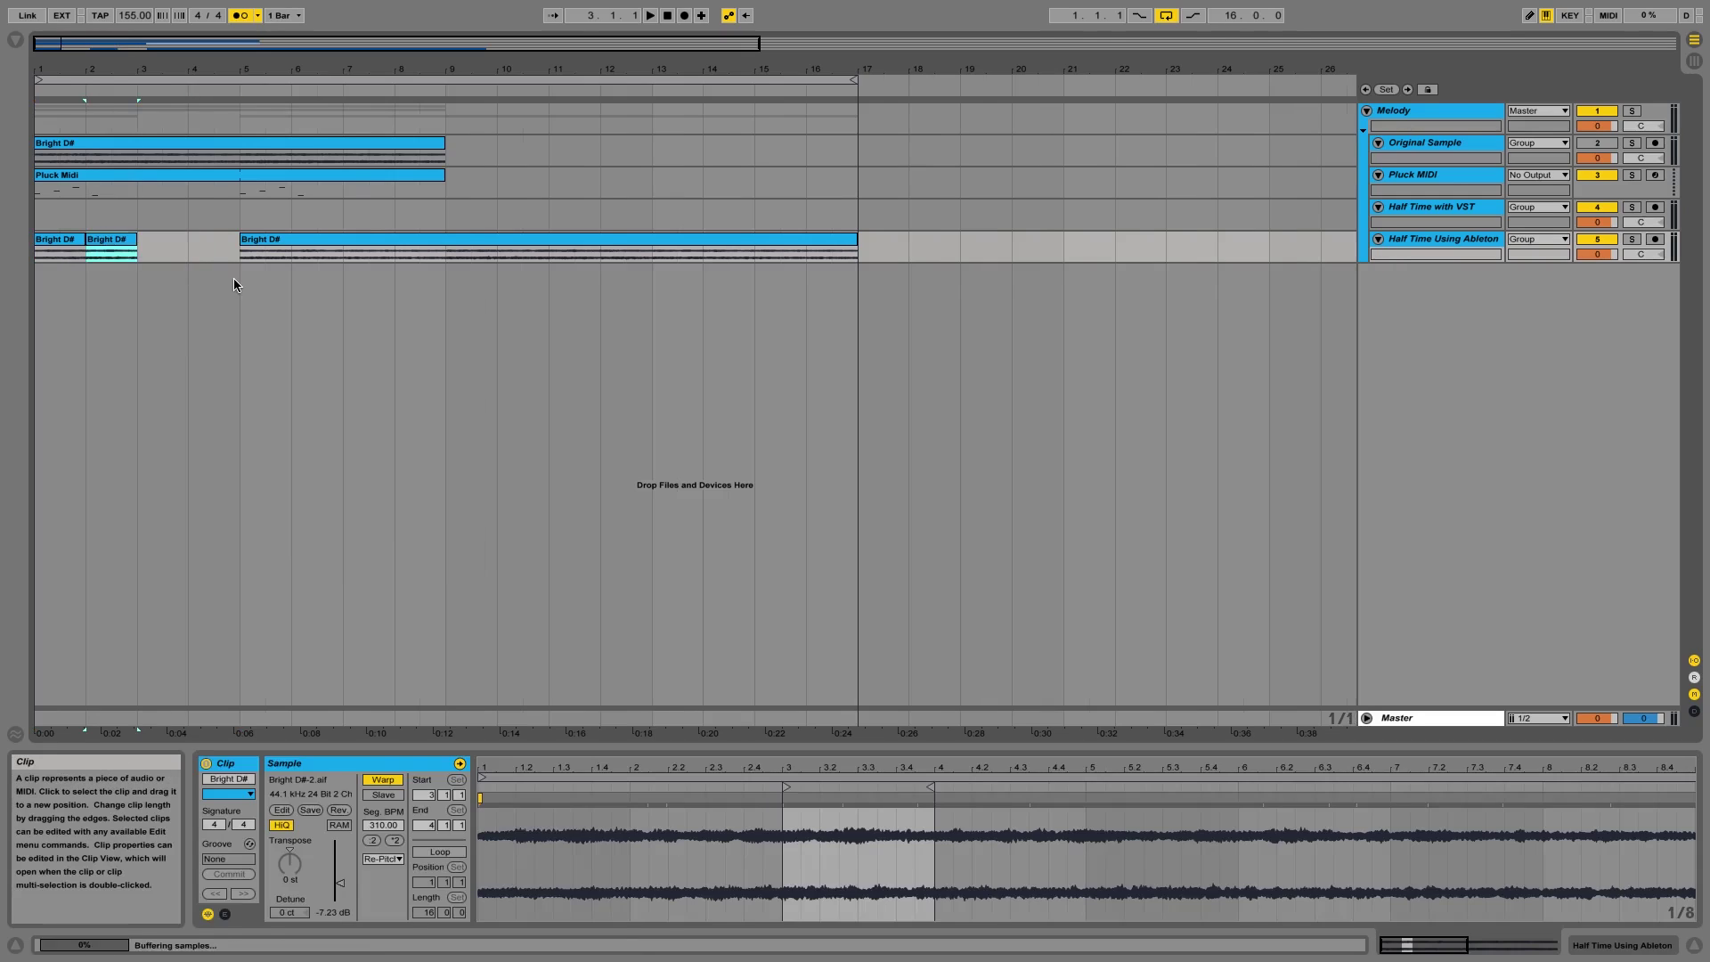
# Undo the slice move and the deletions of bars 2 and 4.
pyautogui.click(250, 258)
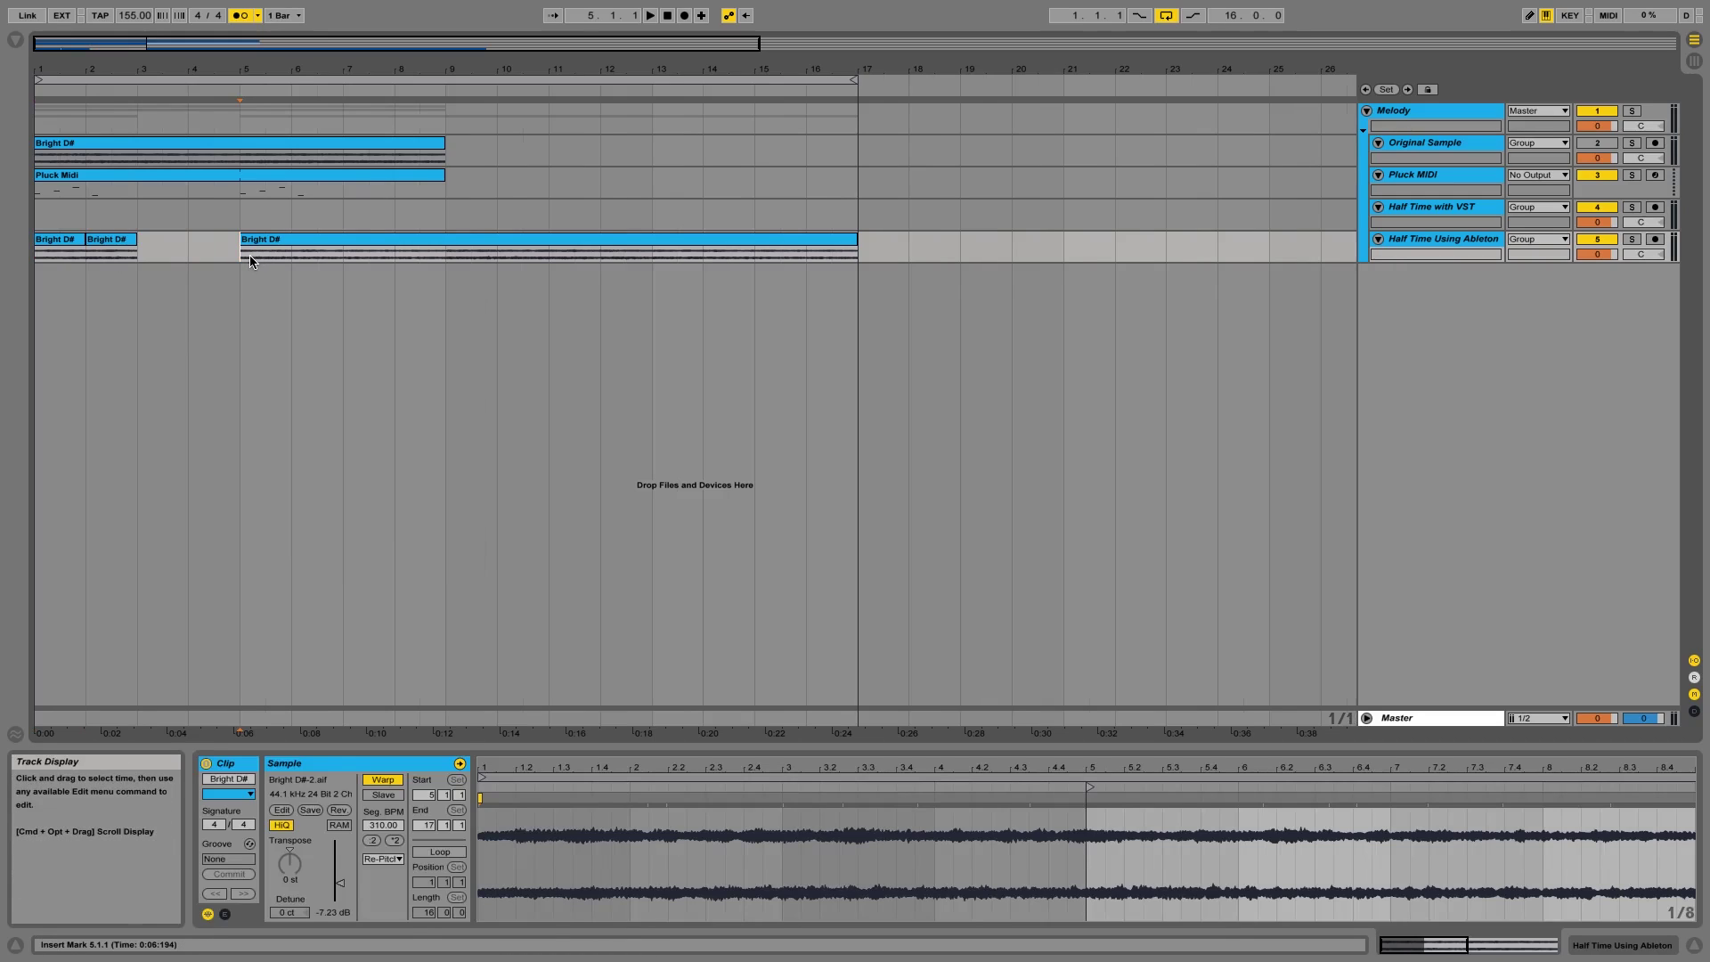
pyautogui.click(49, 258)
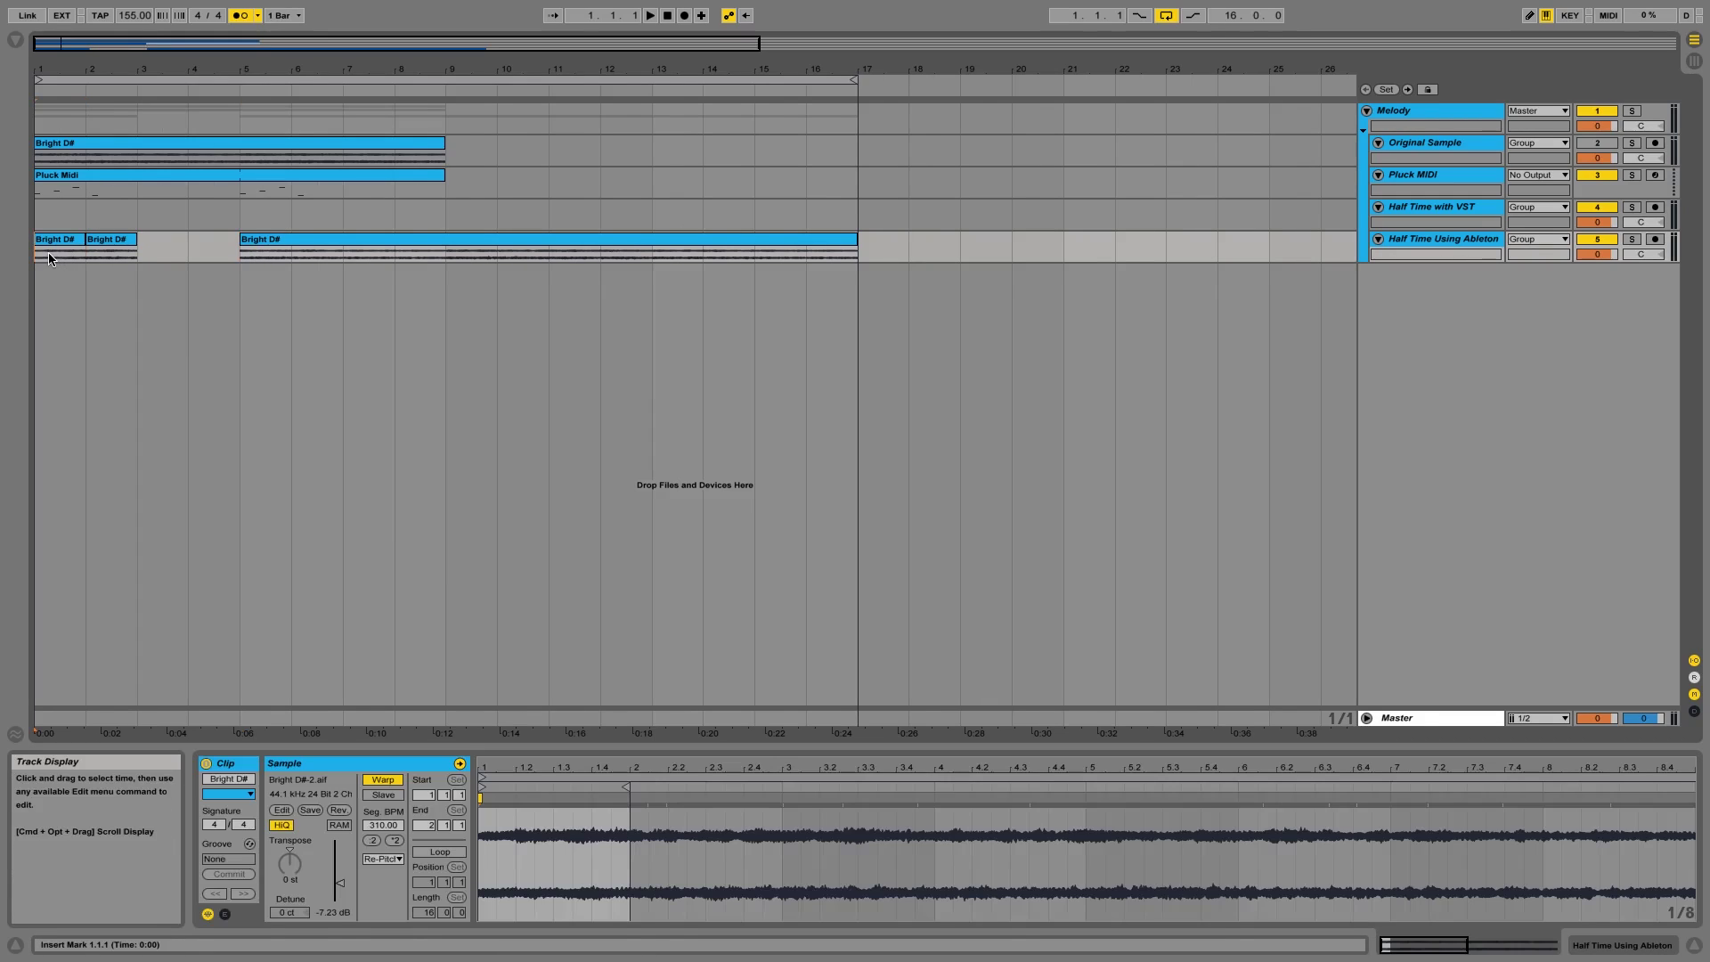
pyautogui.press('super+z')
pyautogui.press('super+z')
pyautogui.press('super+z')
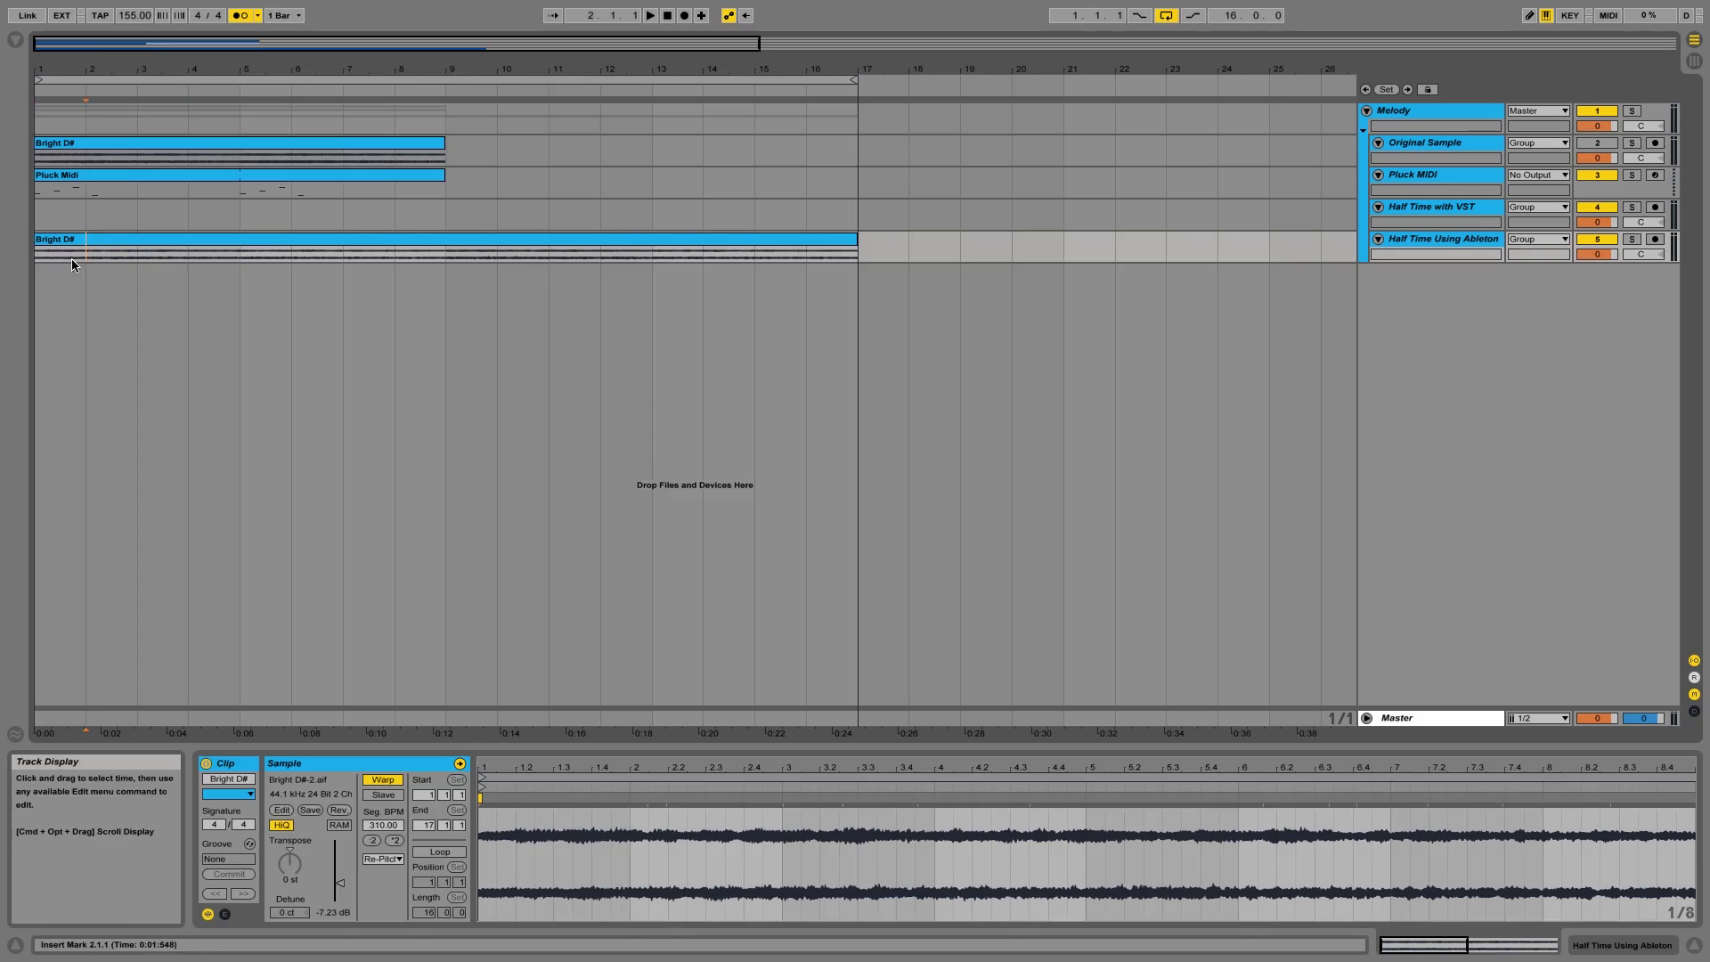
# Try splitting the Bright D# clip at bar 9 and restore it as a single clip ending at bar 17.
pyautogui.click(445, 258)
pyautogui.press('super+e')
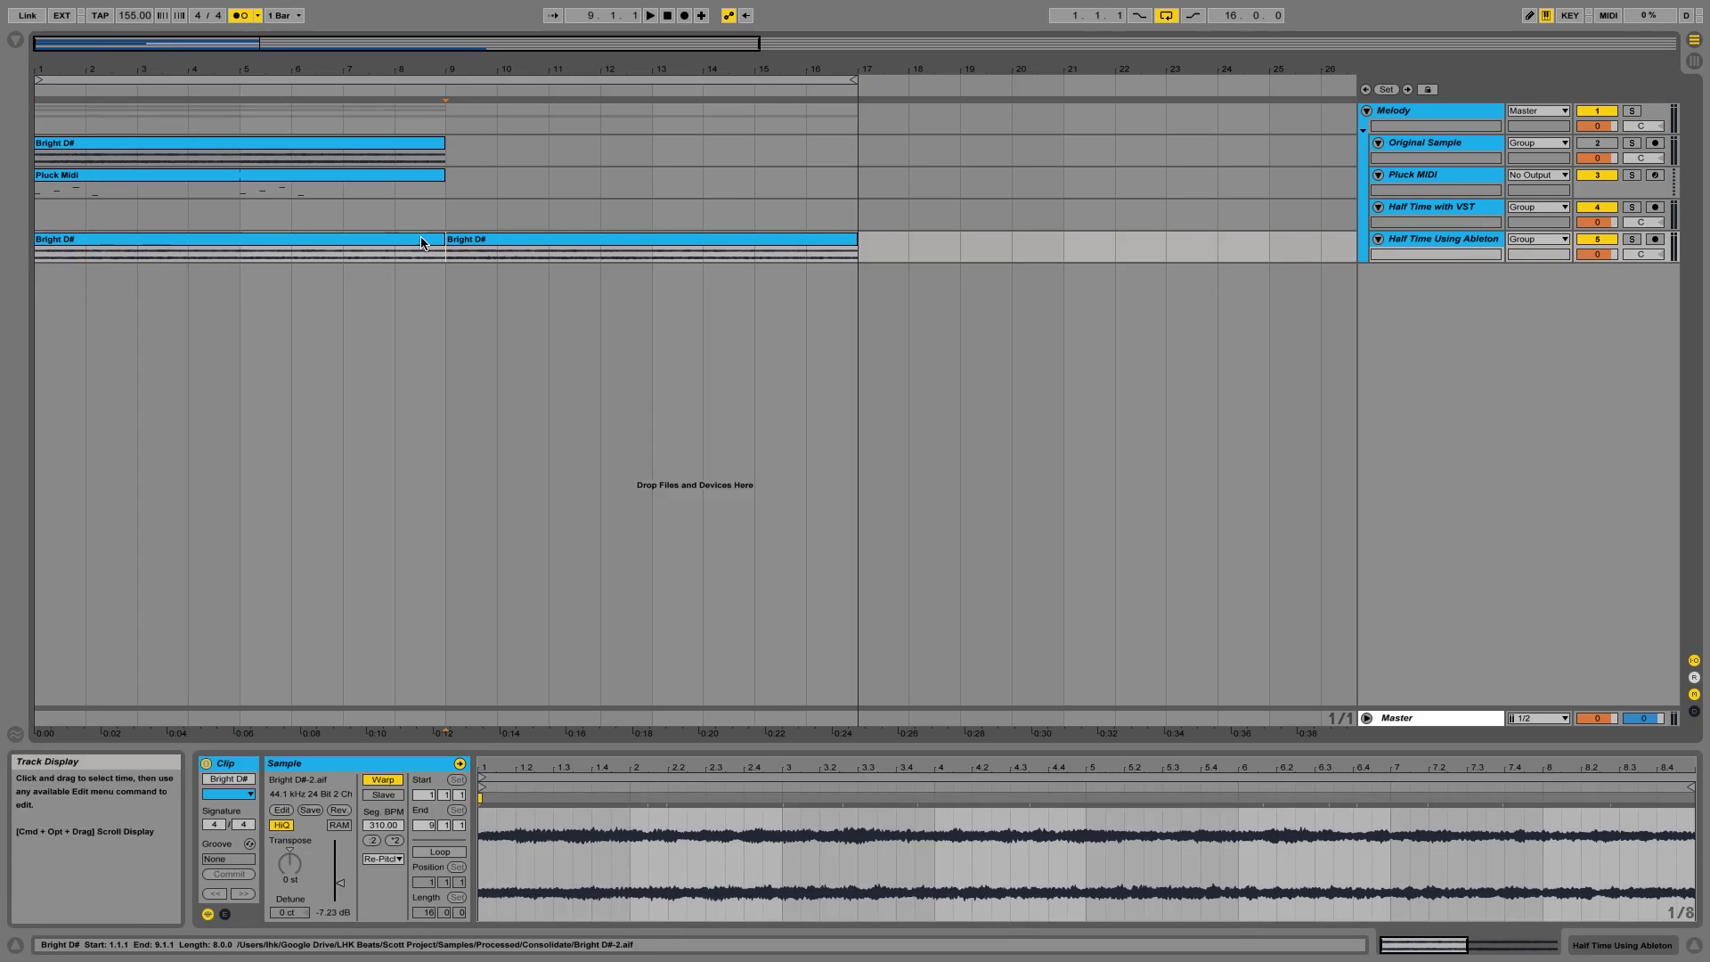
pyautogui.click(439, 242)
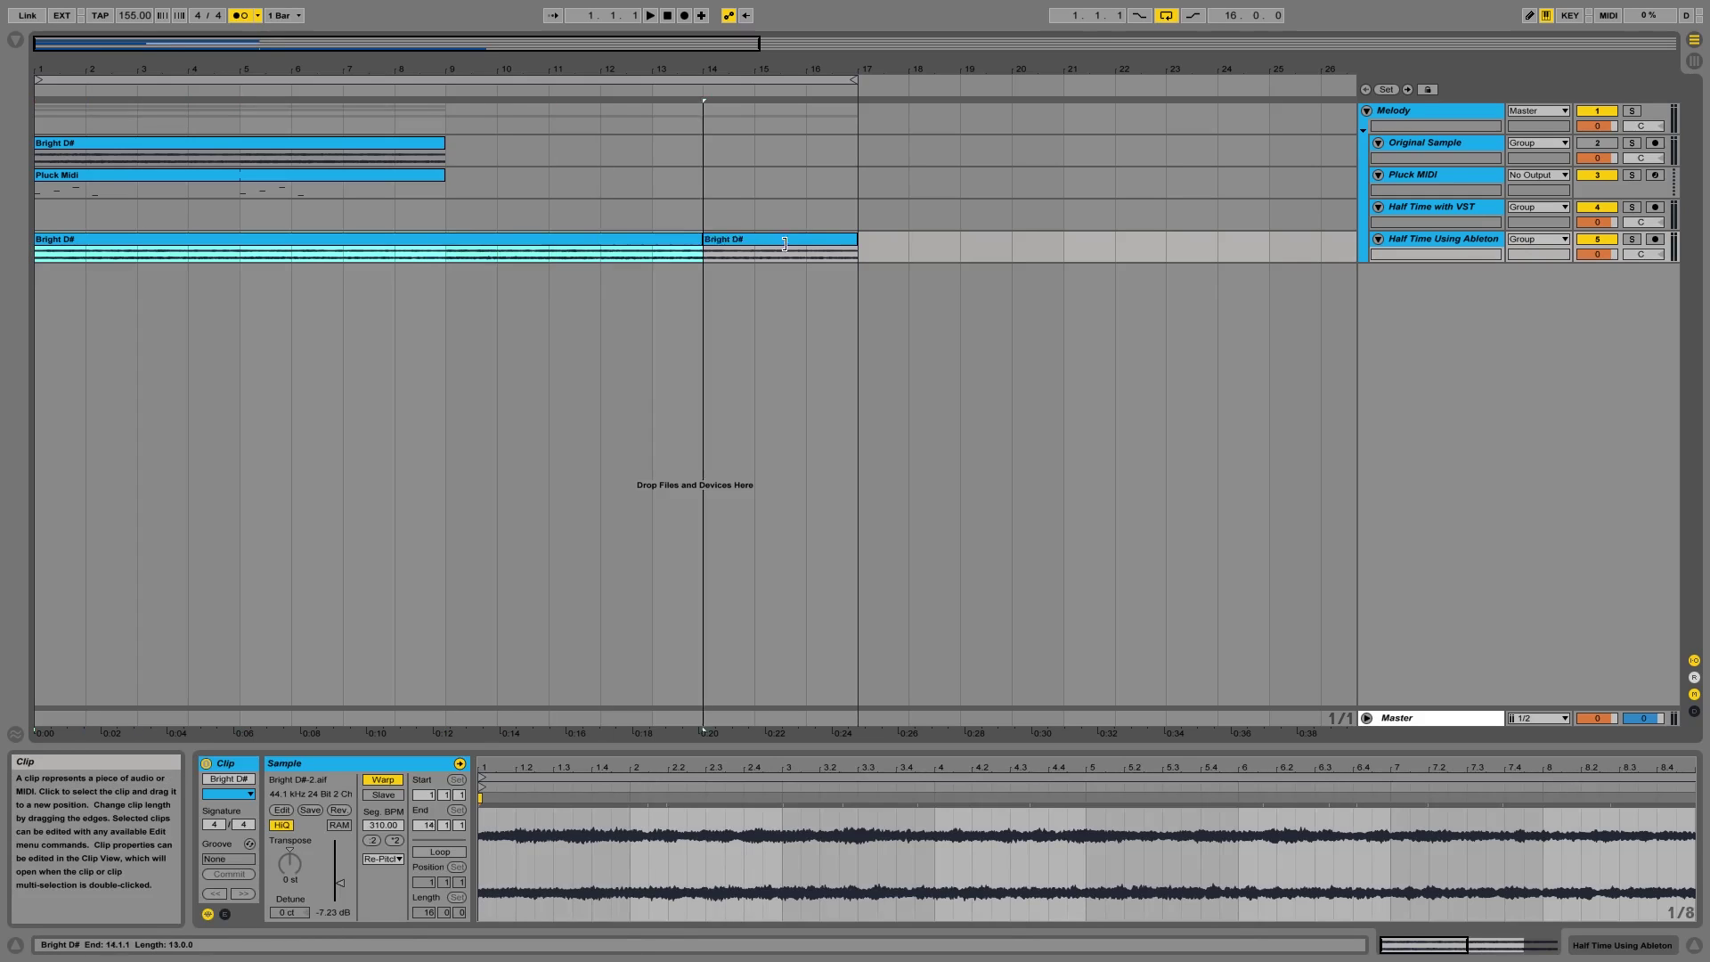
pyautogui.press('super+z')
pyautogui.moveTo(38, 256); pyautogui.dragTo(860, 246)
pyautogui.click(821, 256)
# Delete every second bar of the Bright D# clip, from bar 2 through bar 16.
pyautogui.moveTo(87, 256); pyautogui.dragTo(192, 257)
pyautogui.press('Delete')
pyautogui.press('Delete')
pyautogui.moveTo(299, 260); pyautogui.dragTo(855, 258)
pyautogui.press('Delete')
pyautogui.press('Delete')
pyautogui.press('Delete')
pyautogui.press('Delete')
pyautogui.press('Delete')
pyautogui.press('Delete')
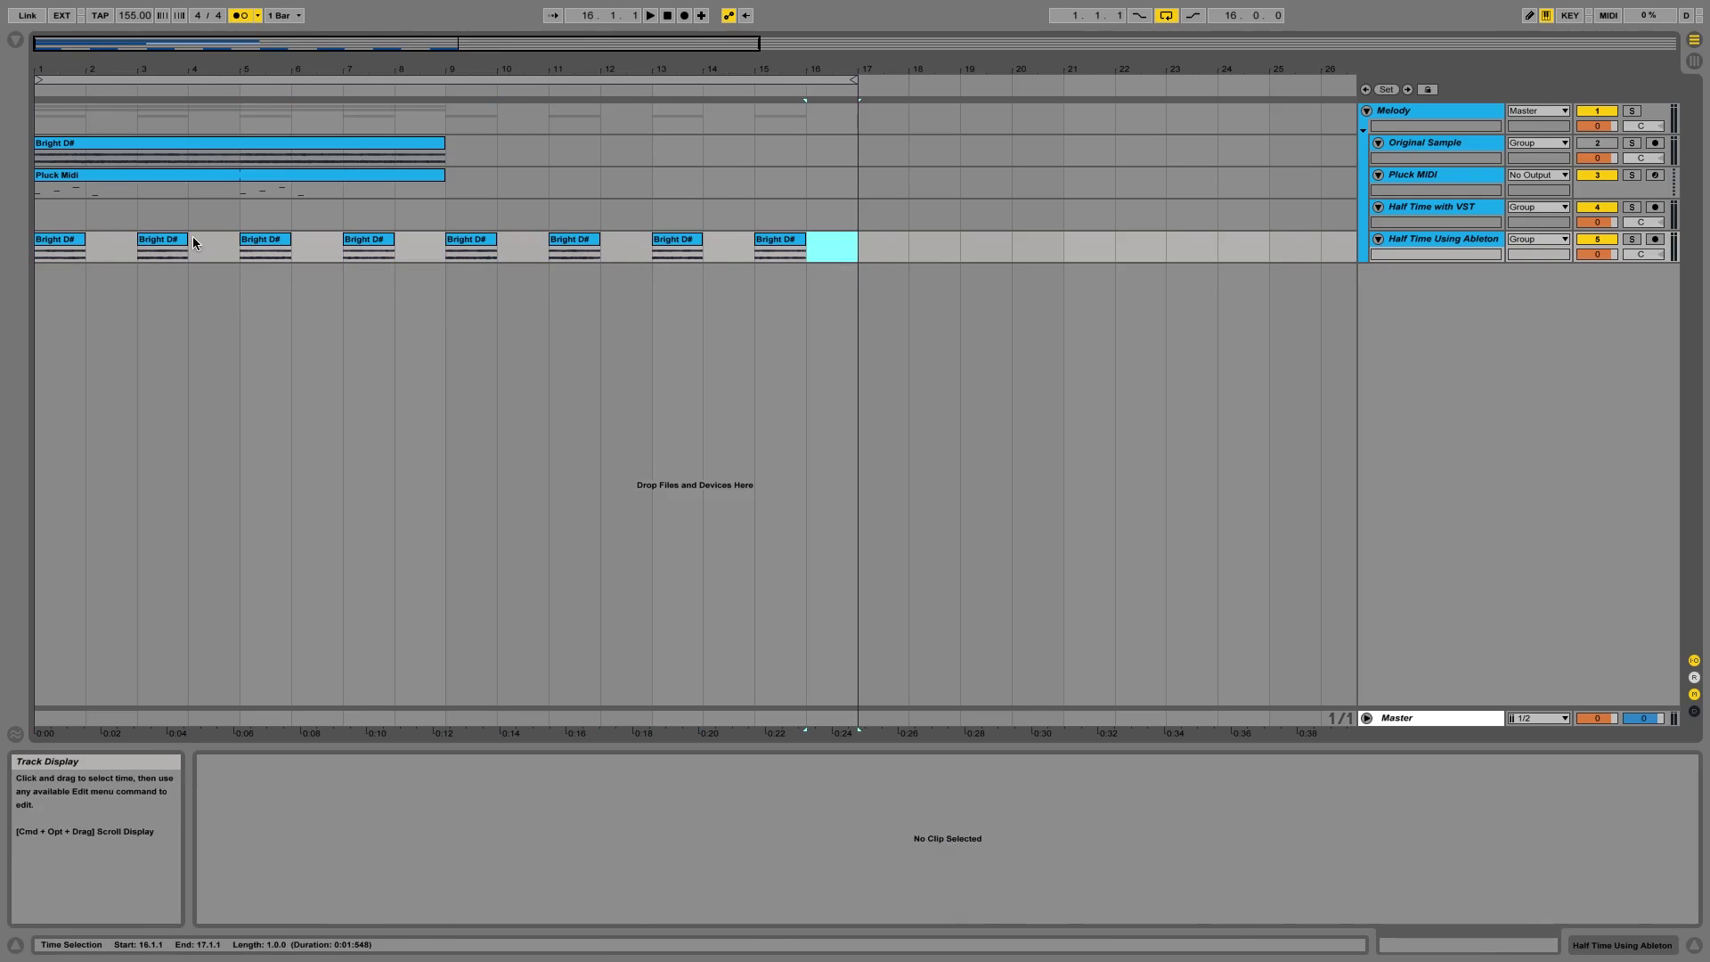
# Move the remaining one-bar Bright D# slices back to back, in order, so they fill bars 1 to 8 without gaps.
pyautogui.moveTo(186, 241); pyautogui.dragTo(137, 250)
pyautogui.moveTo(279, 241); pyautogui.dragTo(175, 248)
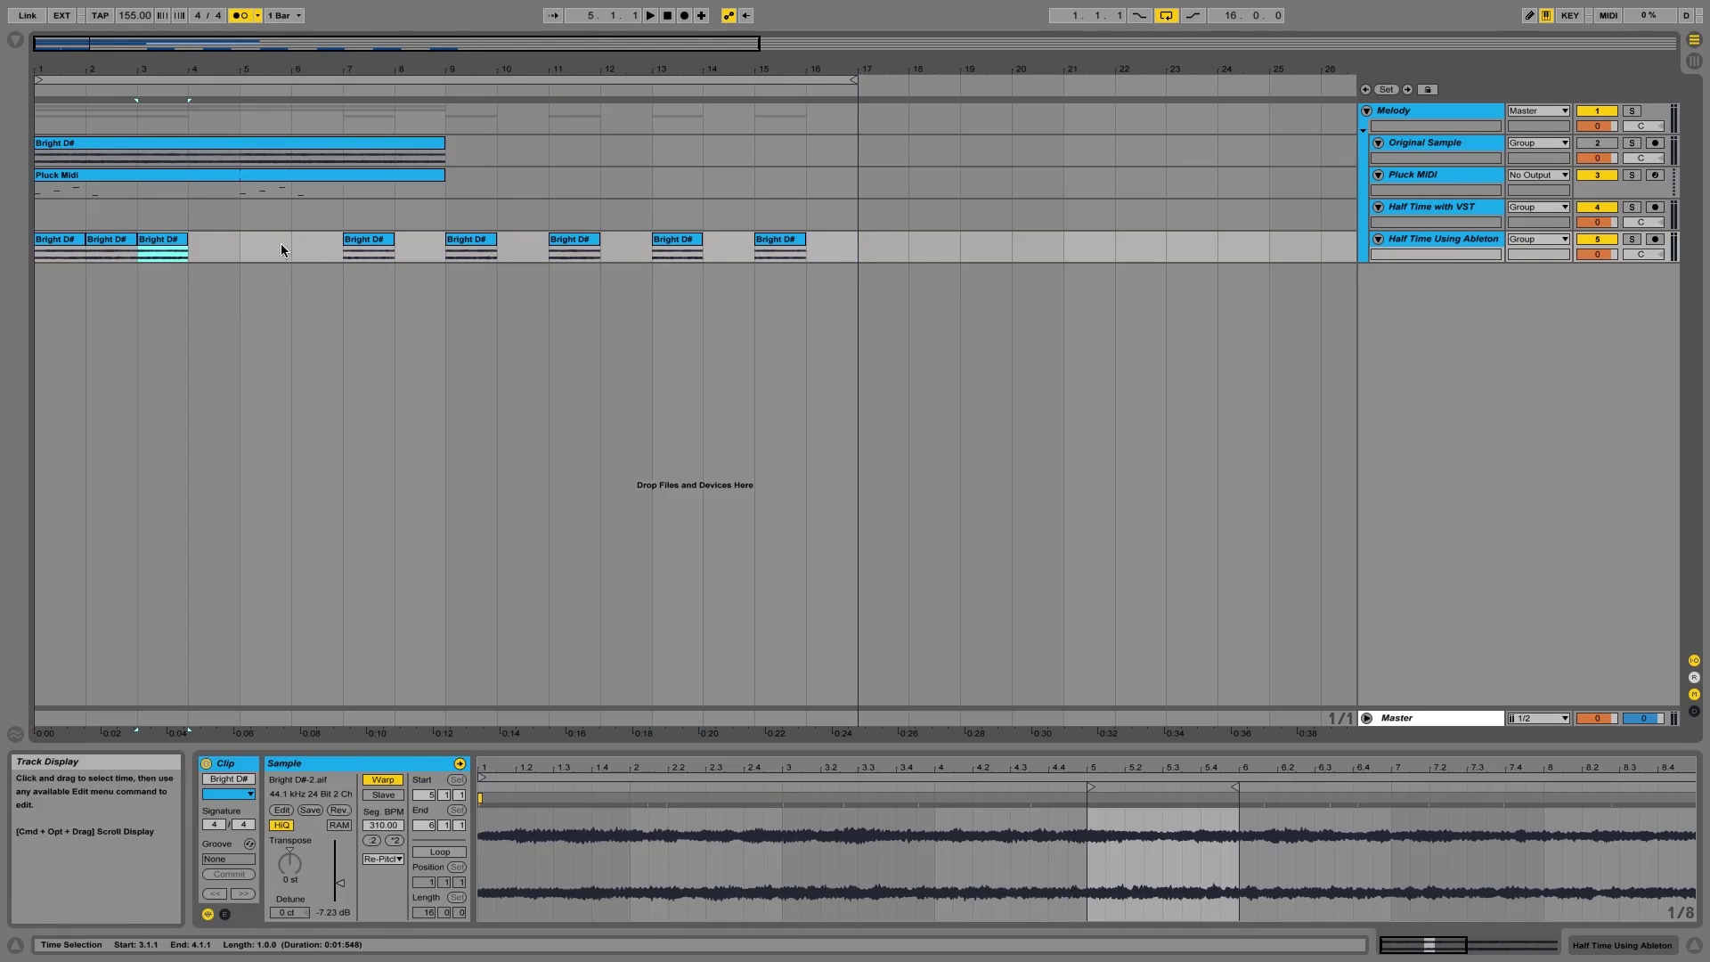
pyautogui.moveTo(352, 240); pyautogui.dragTo(203, 245)
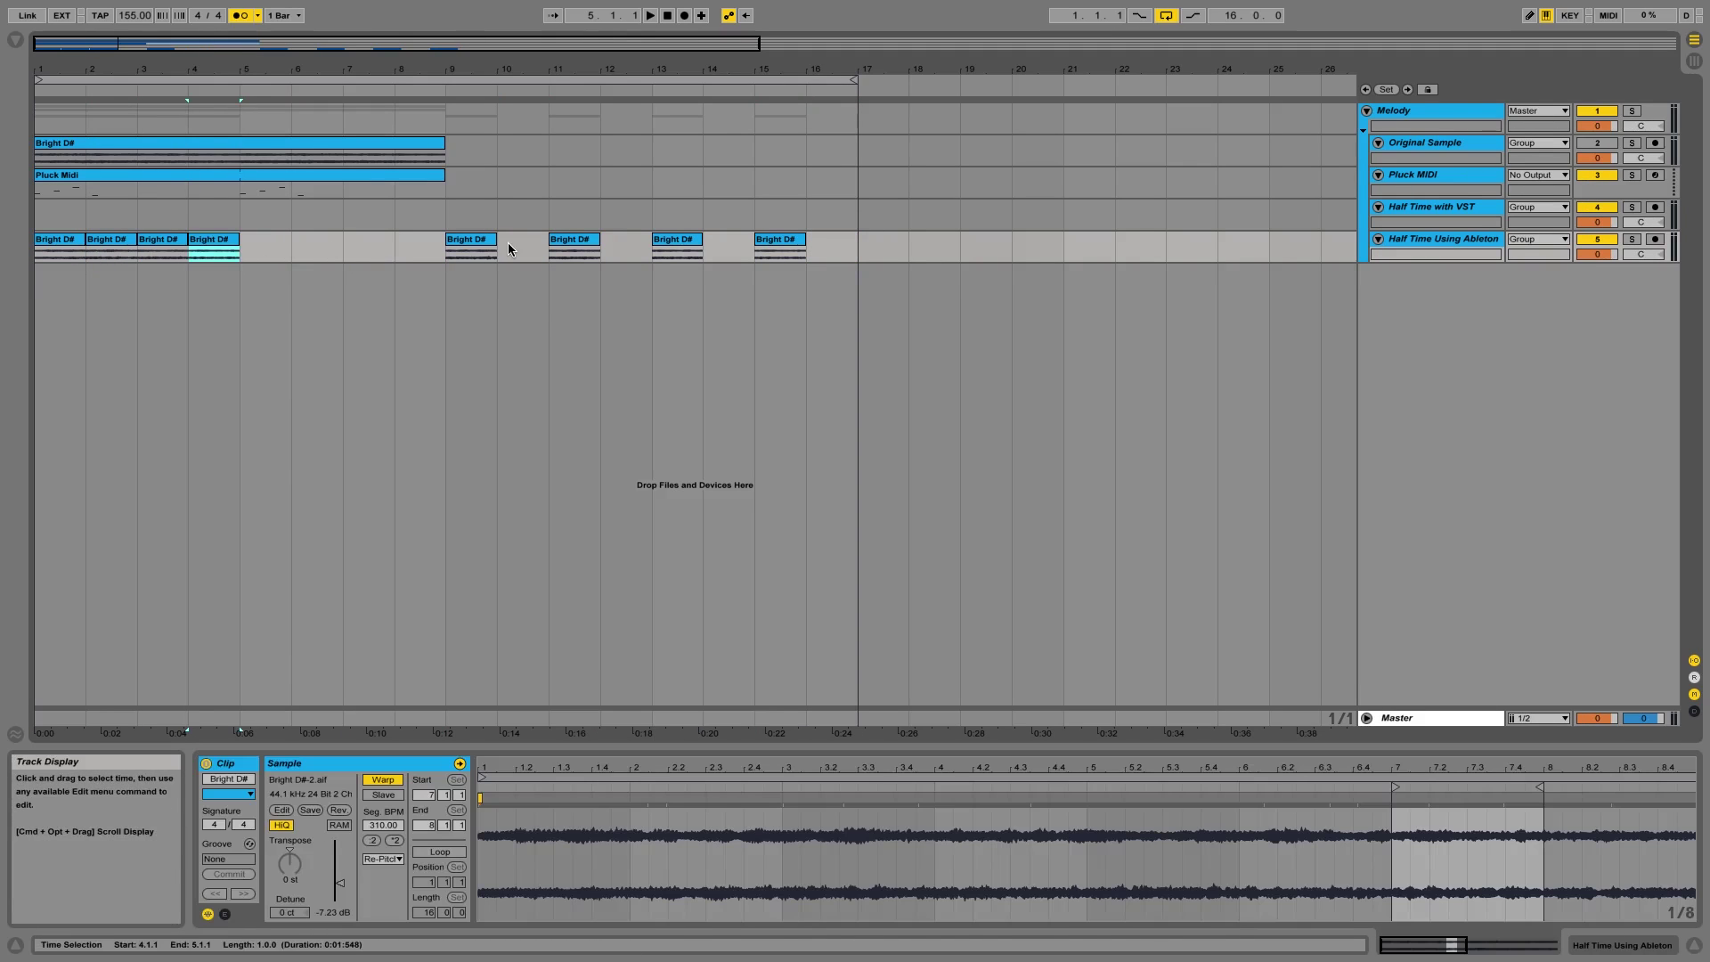
pyautogui.moveTo(486, 246); pyautogui.dragTo(267, 250)
pyautogui.moveTo(574, 247); pyautogui.dragTo(321, 247)
pyautogui.moveTo(664, 242); pyautogui.dragTo(357, 249)
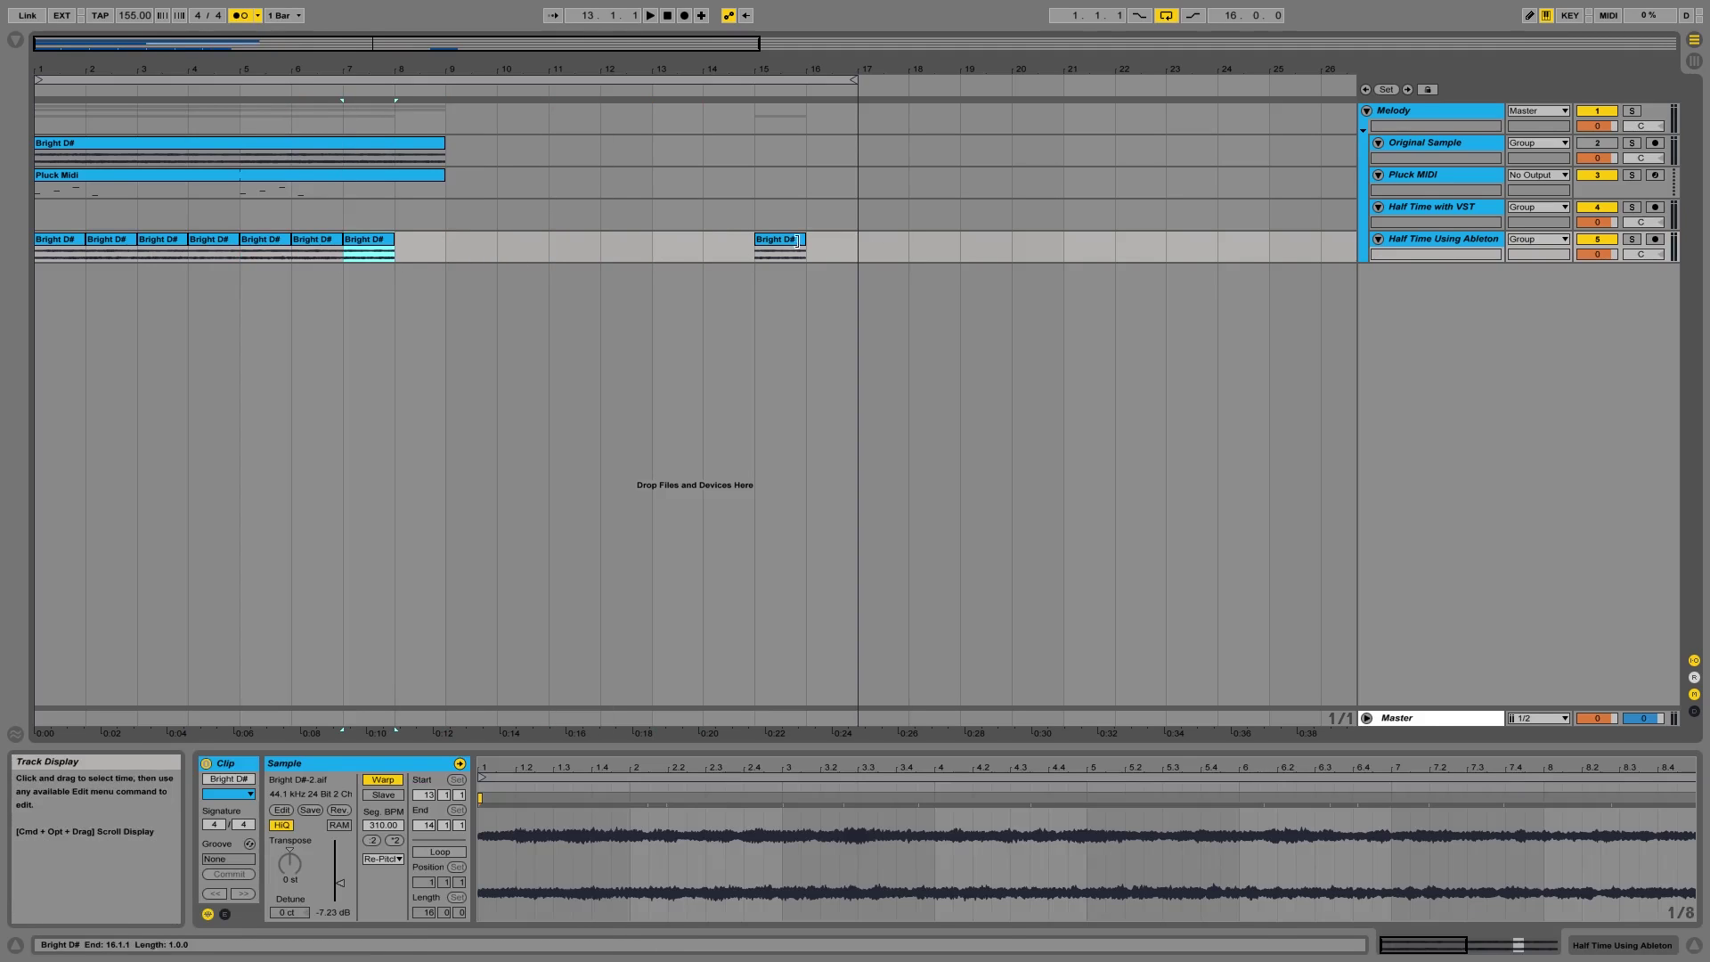
pyautogui.moveTo(797, 241); pyautogui.dragTo(446, 252)
# Loop the eight joined slices from bar 1 to bar 9 and play them from the start.
pyautogui.moveTo(441, 255); pyautogui.dragTo(8, 239)
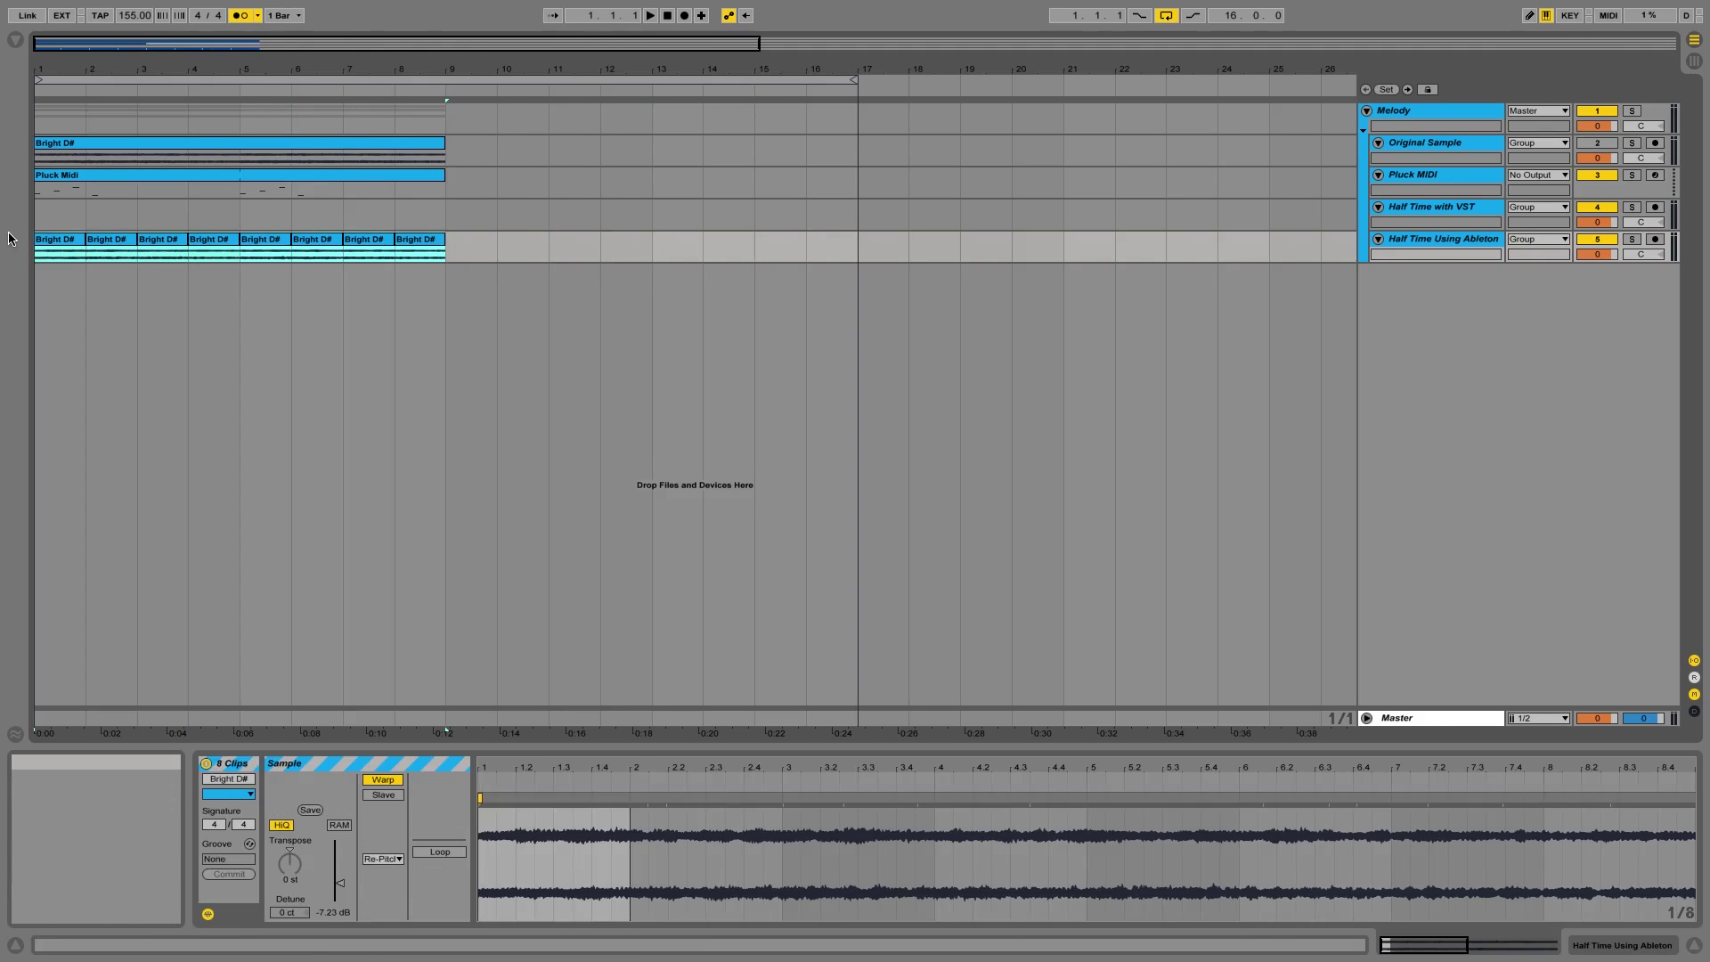
pyautogui.press('super+l')
pyautogui.click(45, 251)
pyautogui.press('space')
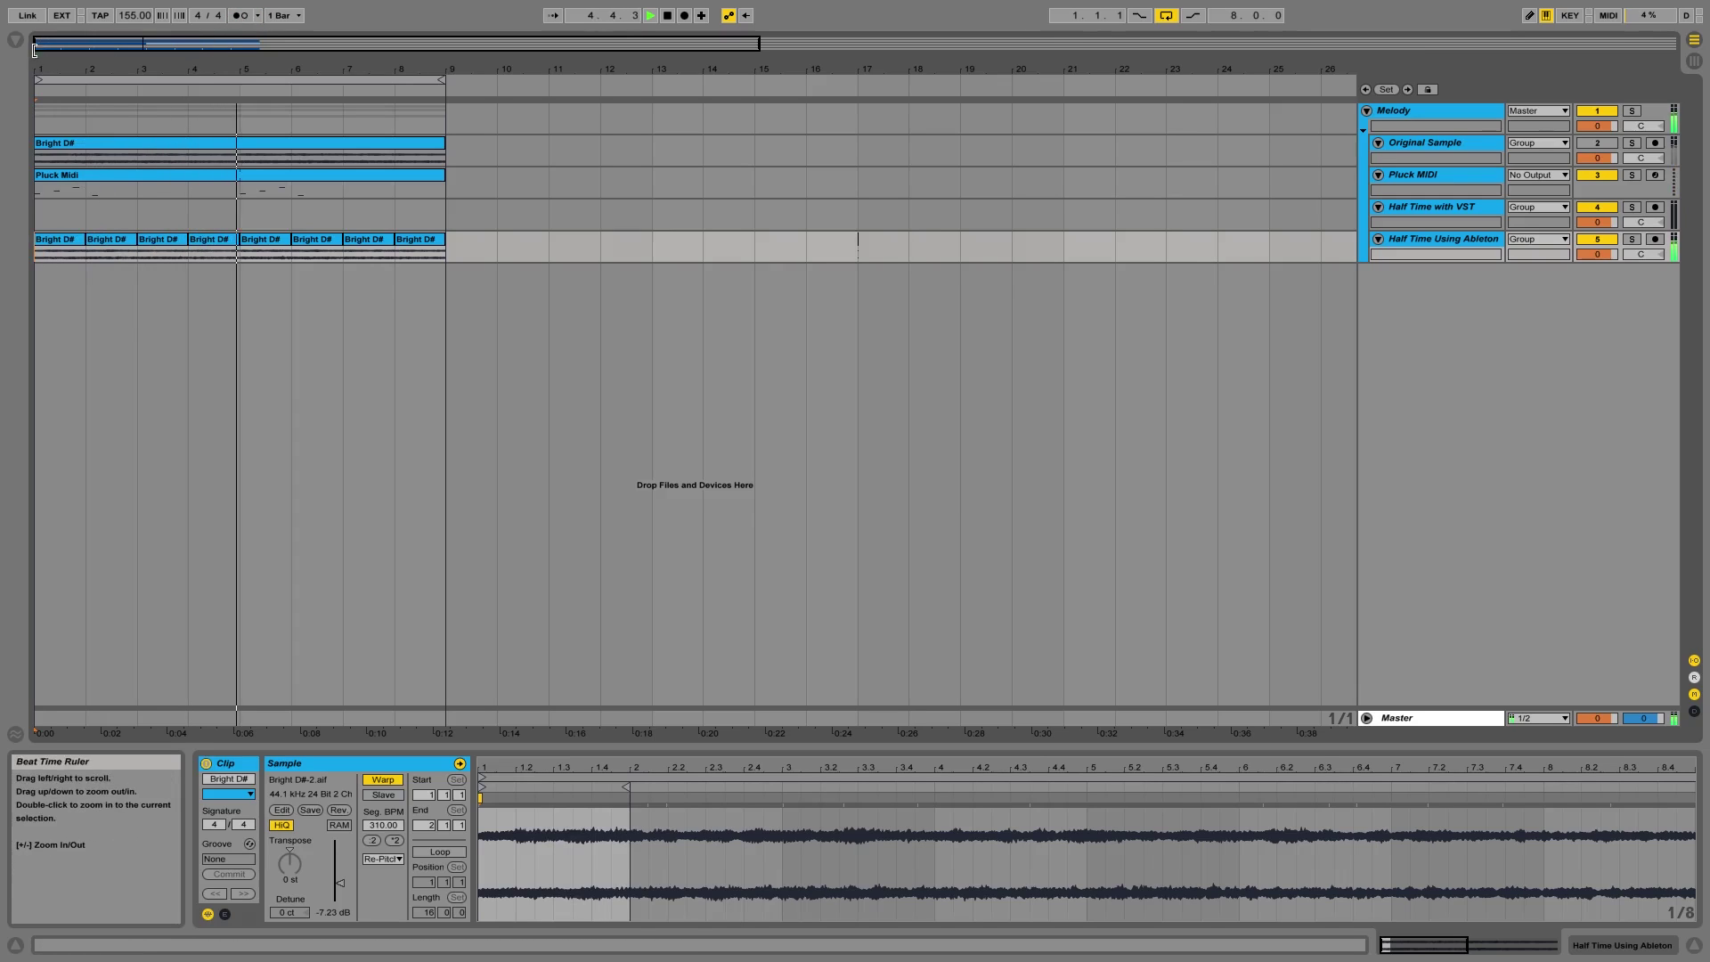
pyautogui.click(56, 217)
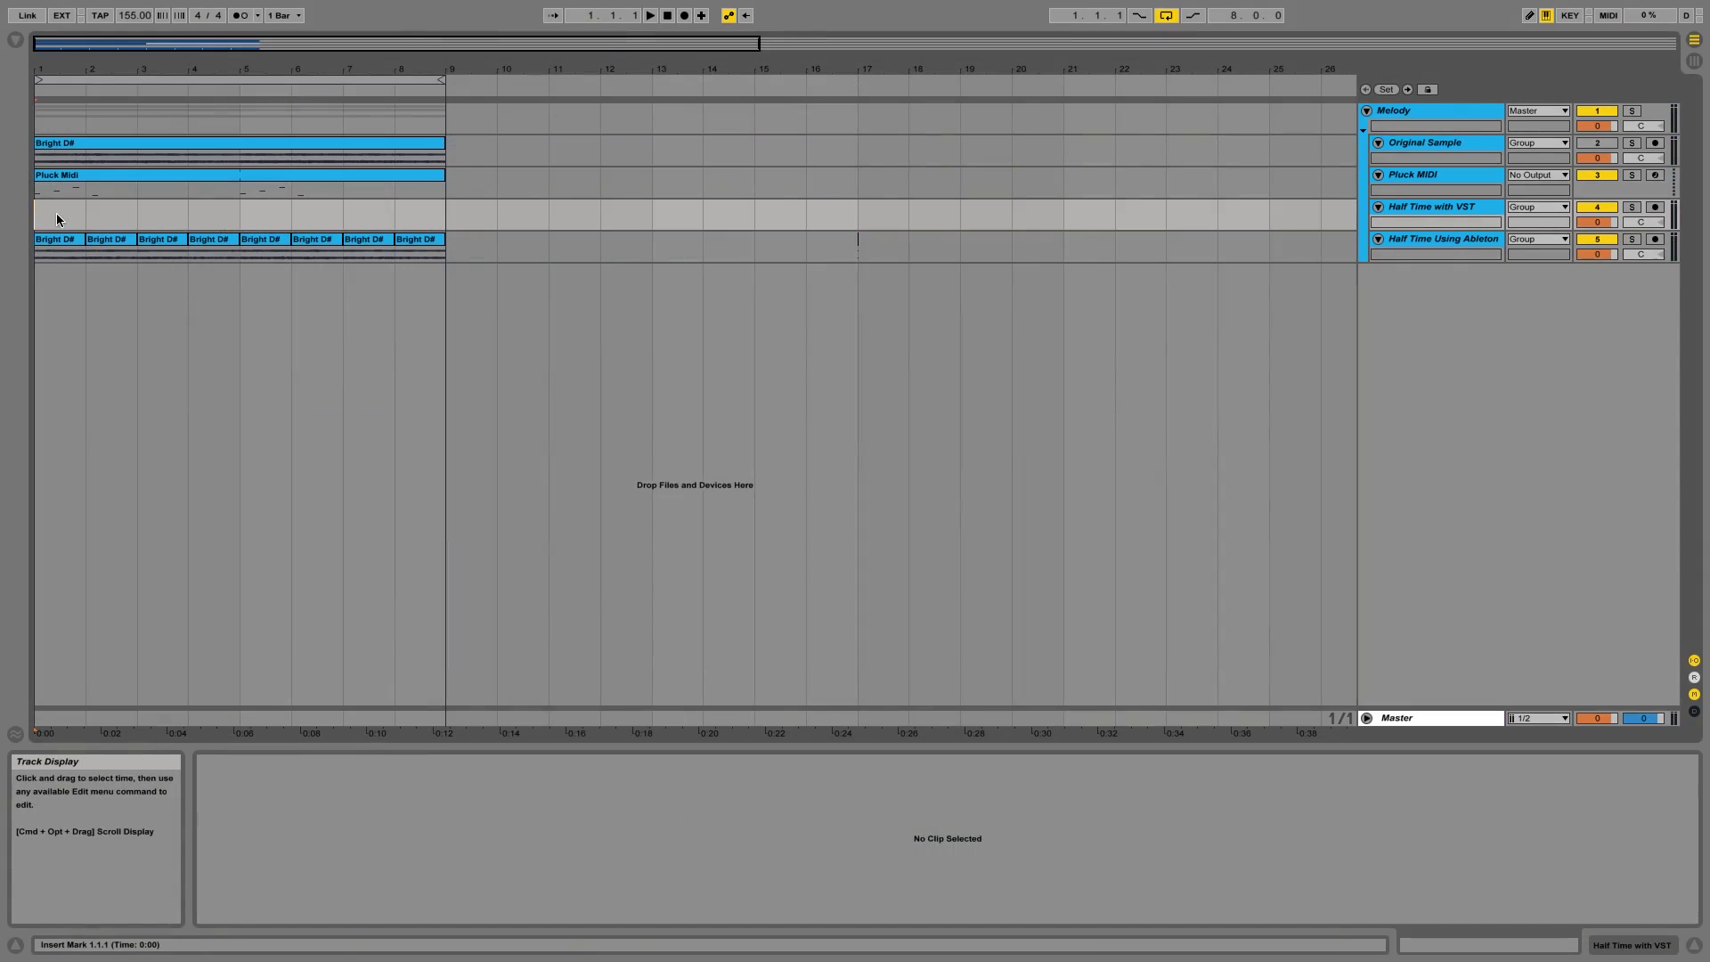
pyautogui.click(42, 254)
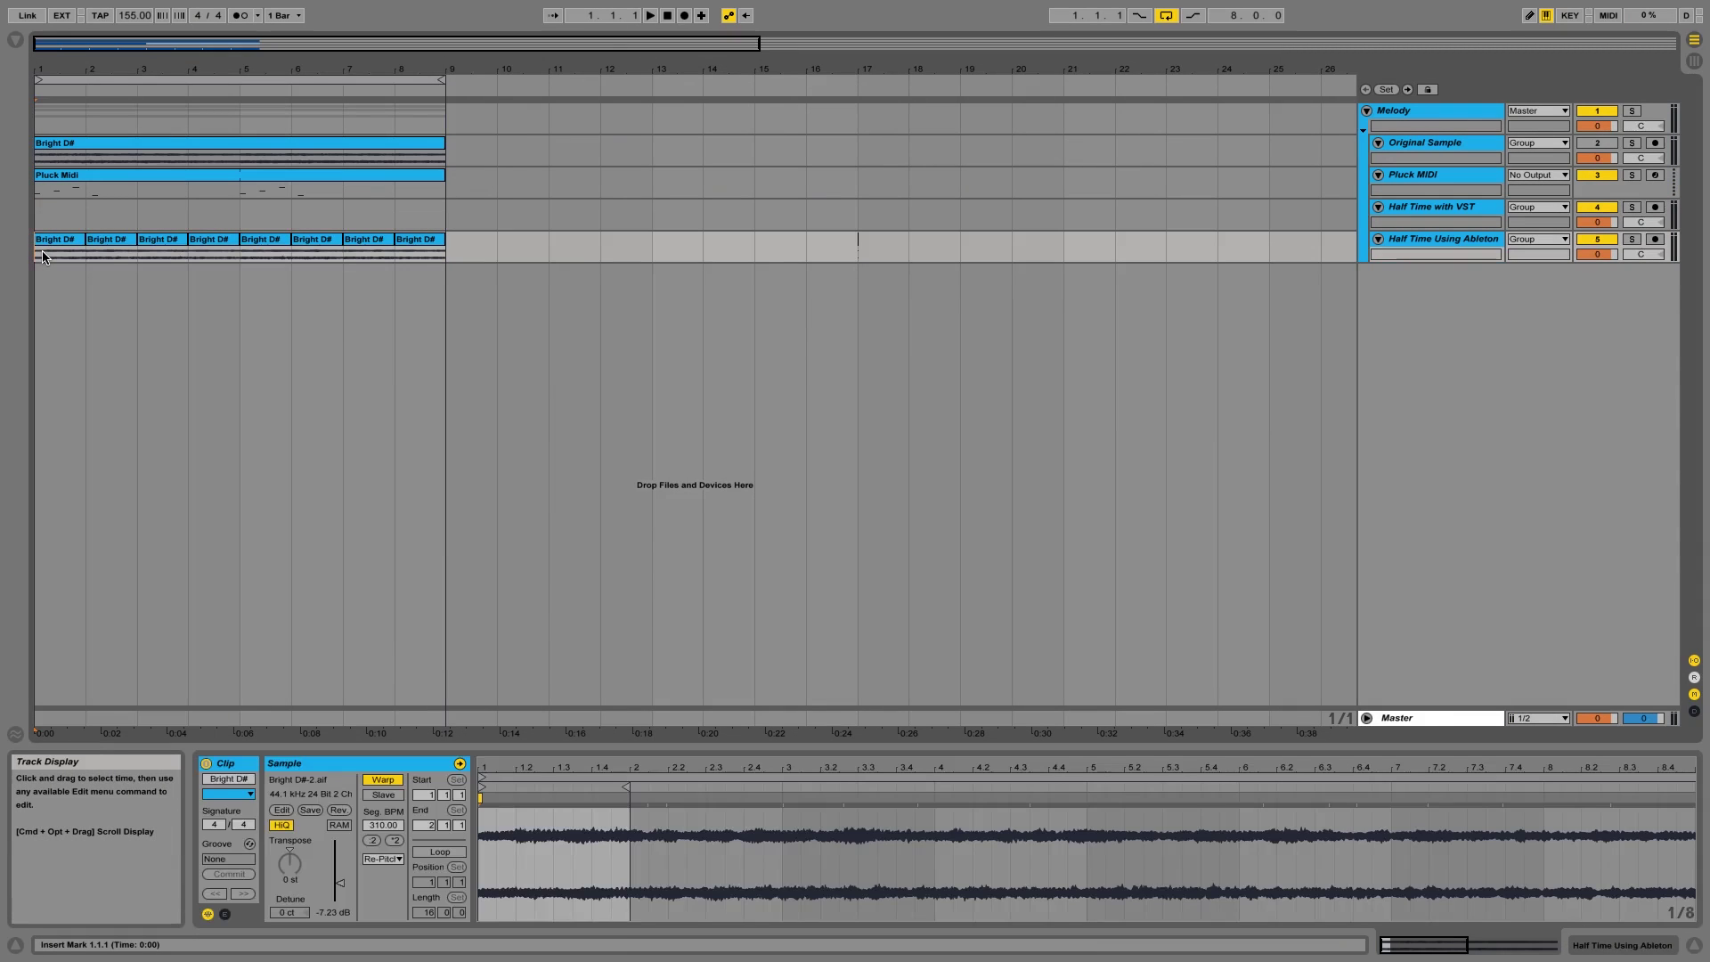
# Add RX 6 De-click to the Half Time Using Ableton track, with sensitivity 5.0 and the Multi-band (periodic clicks) algorithm.
pyautogui.press('space')
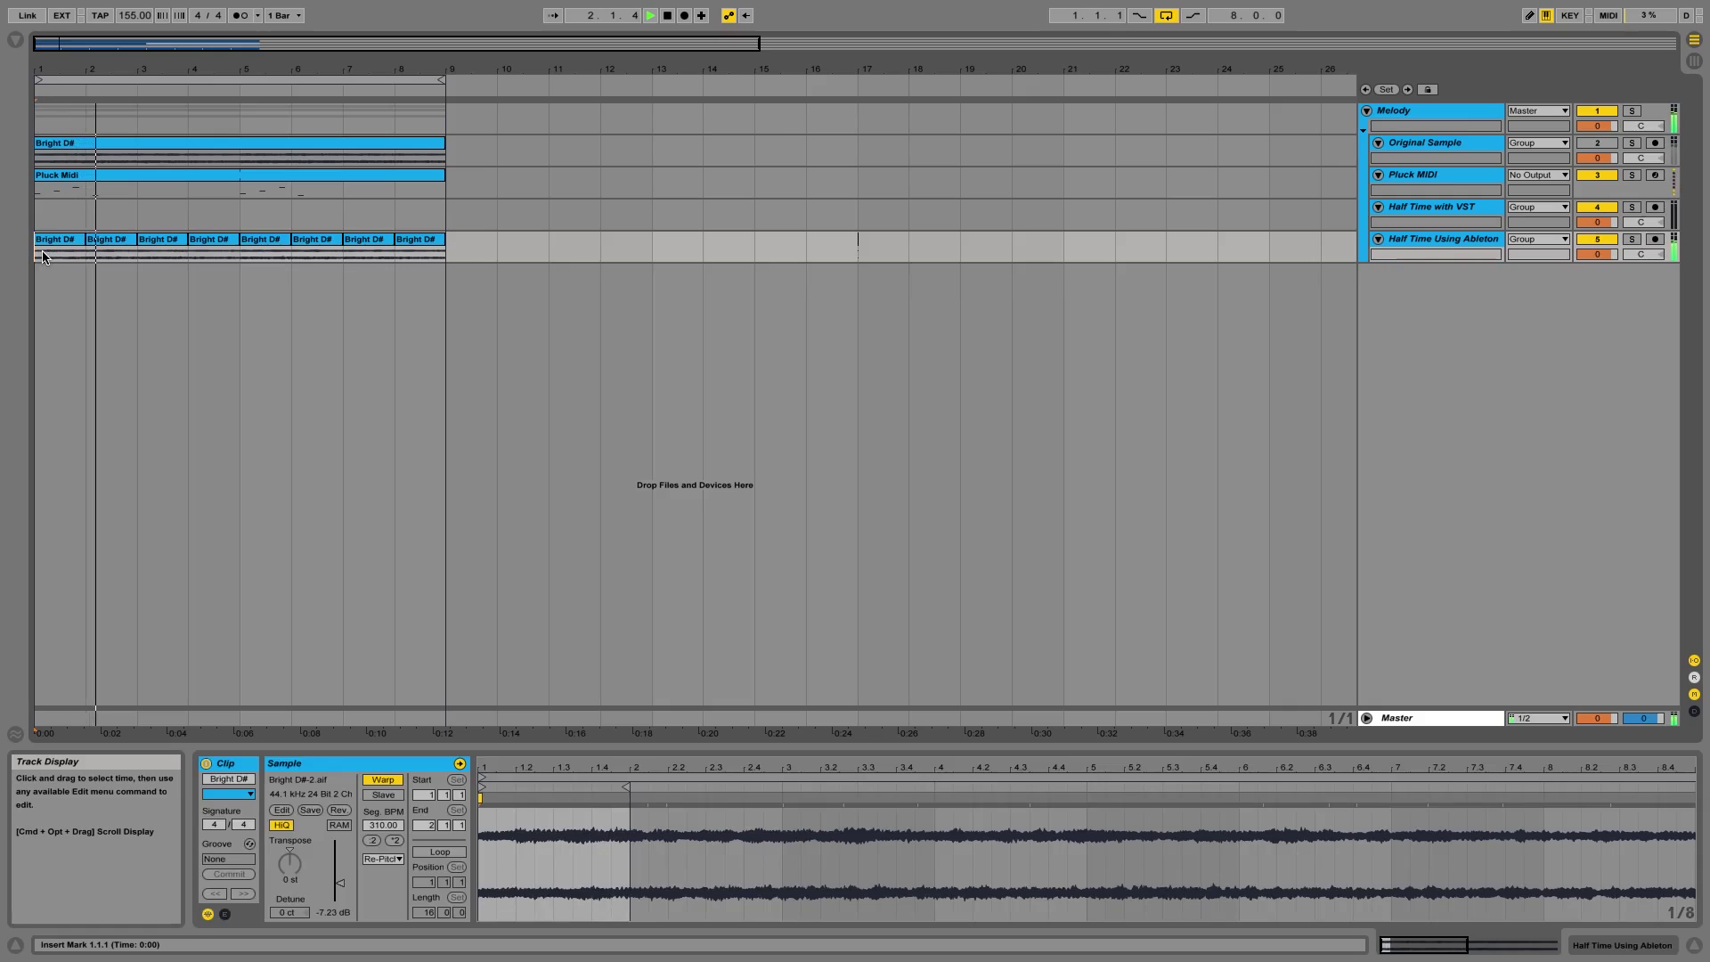
pyautogui.press('space')
pyautogui.click(16, 40)
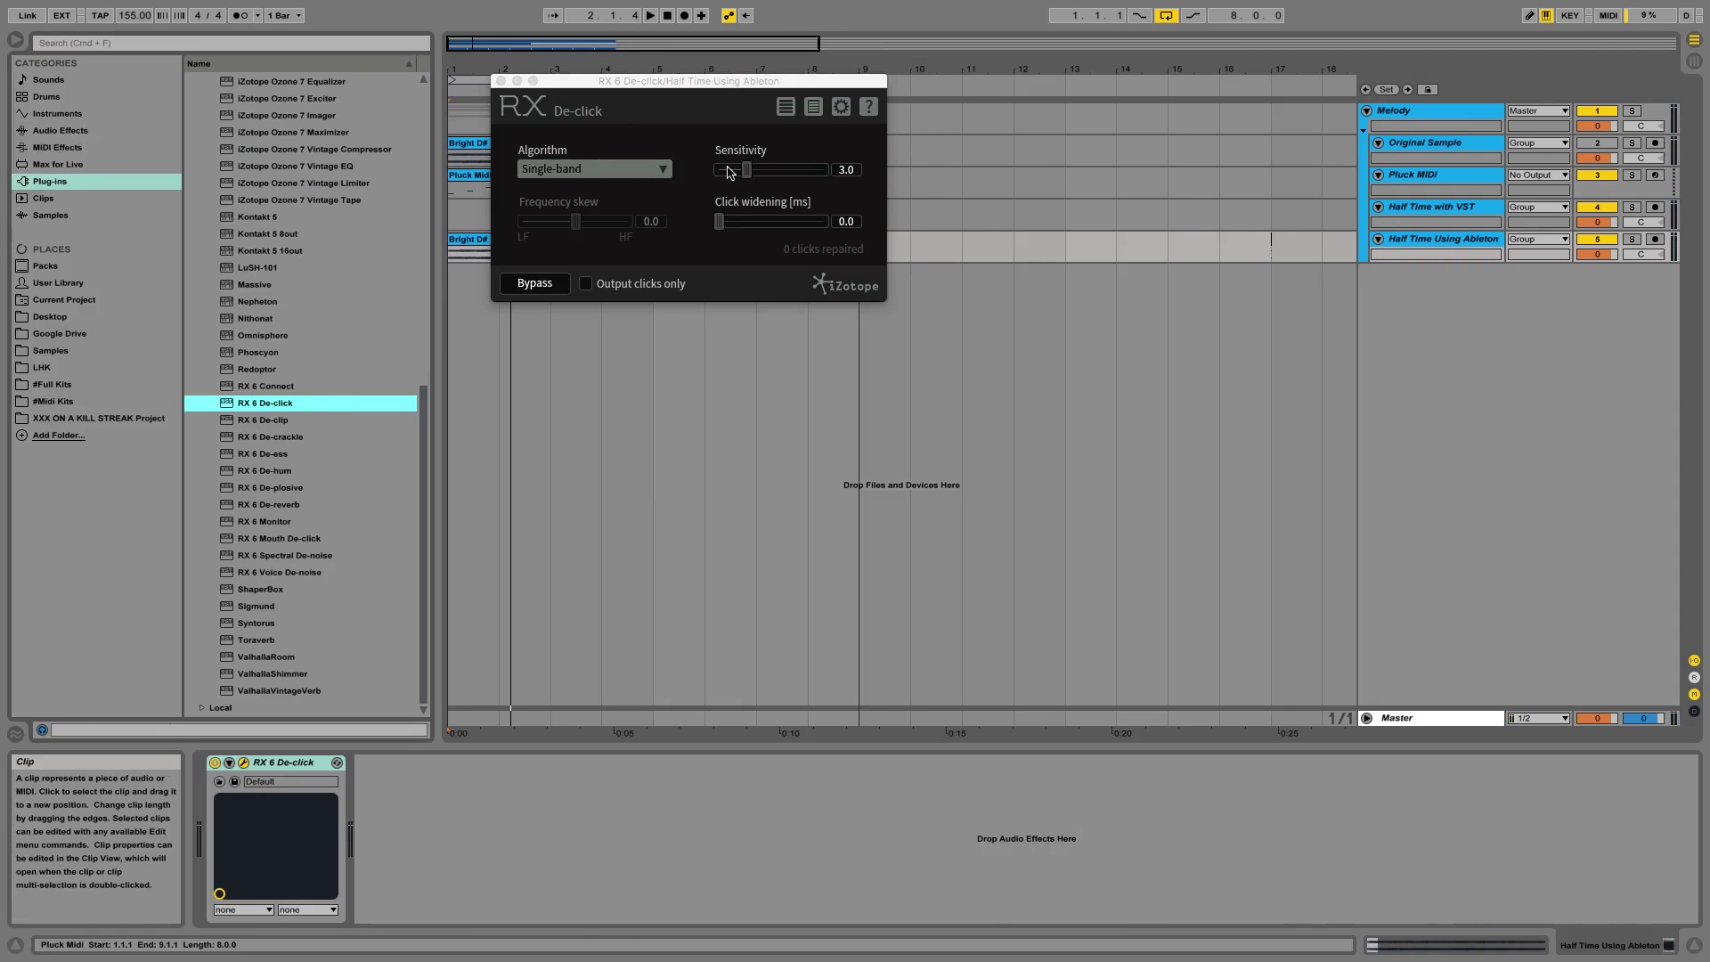
pyautogui.click(757, 172)
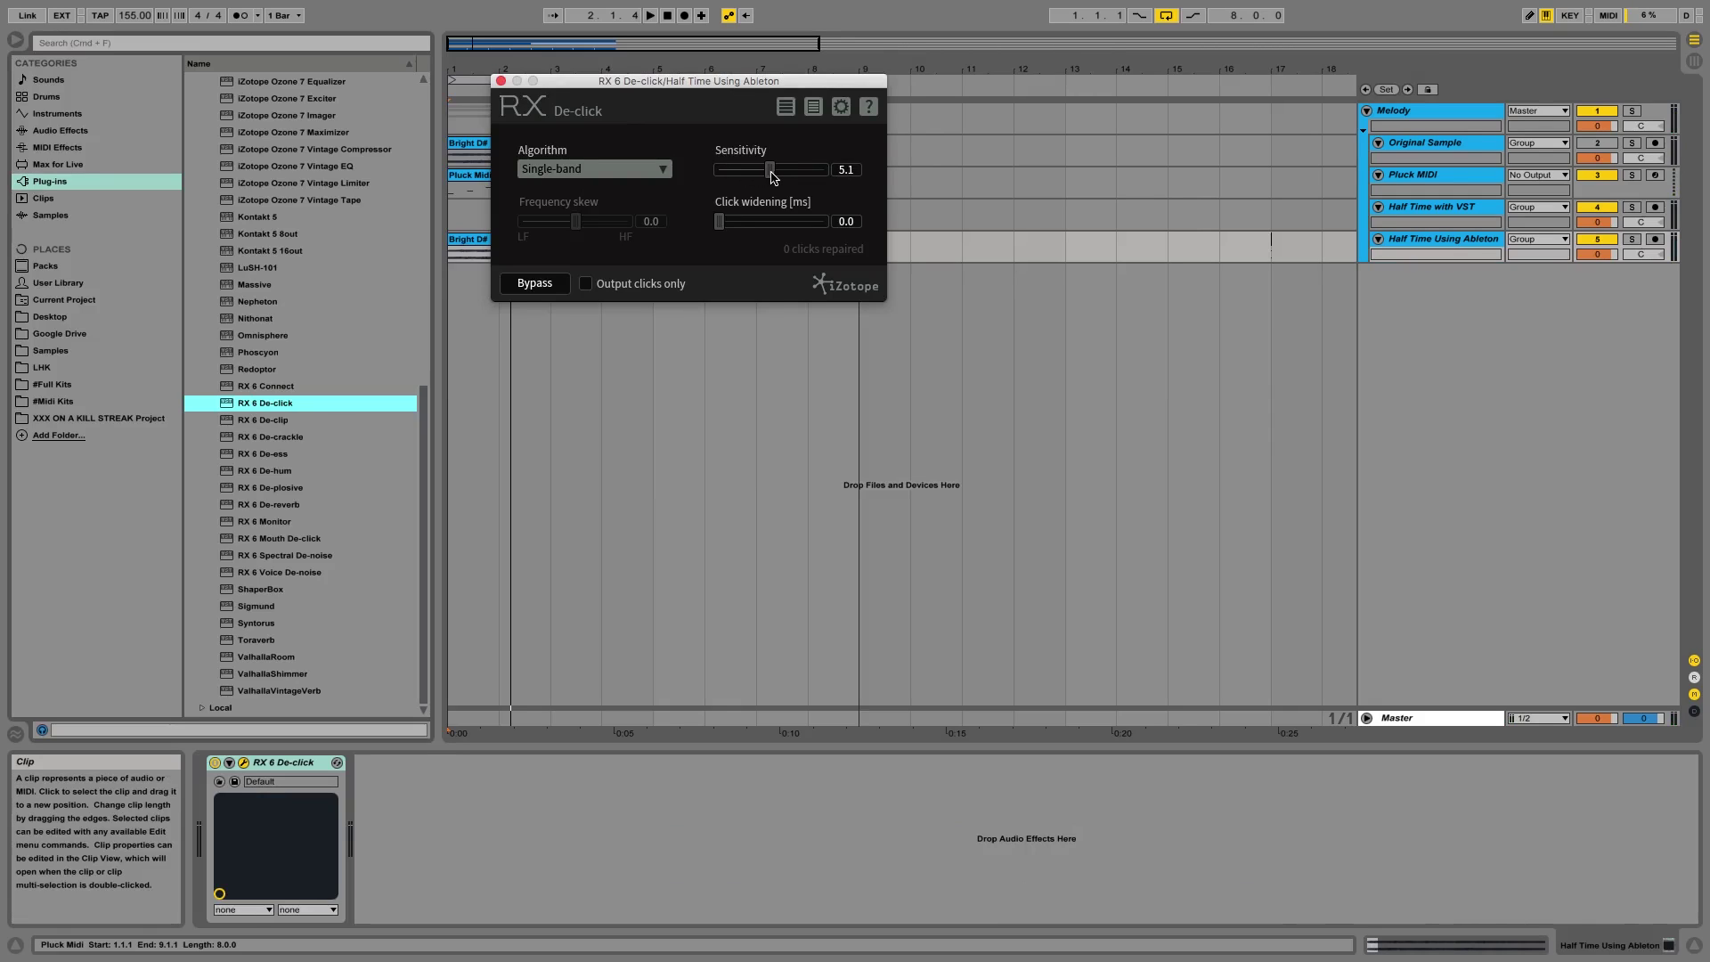
pyautogui.click(595, 169)
pyautogui.click(623, 219)
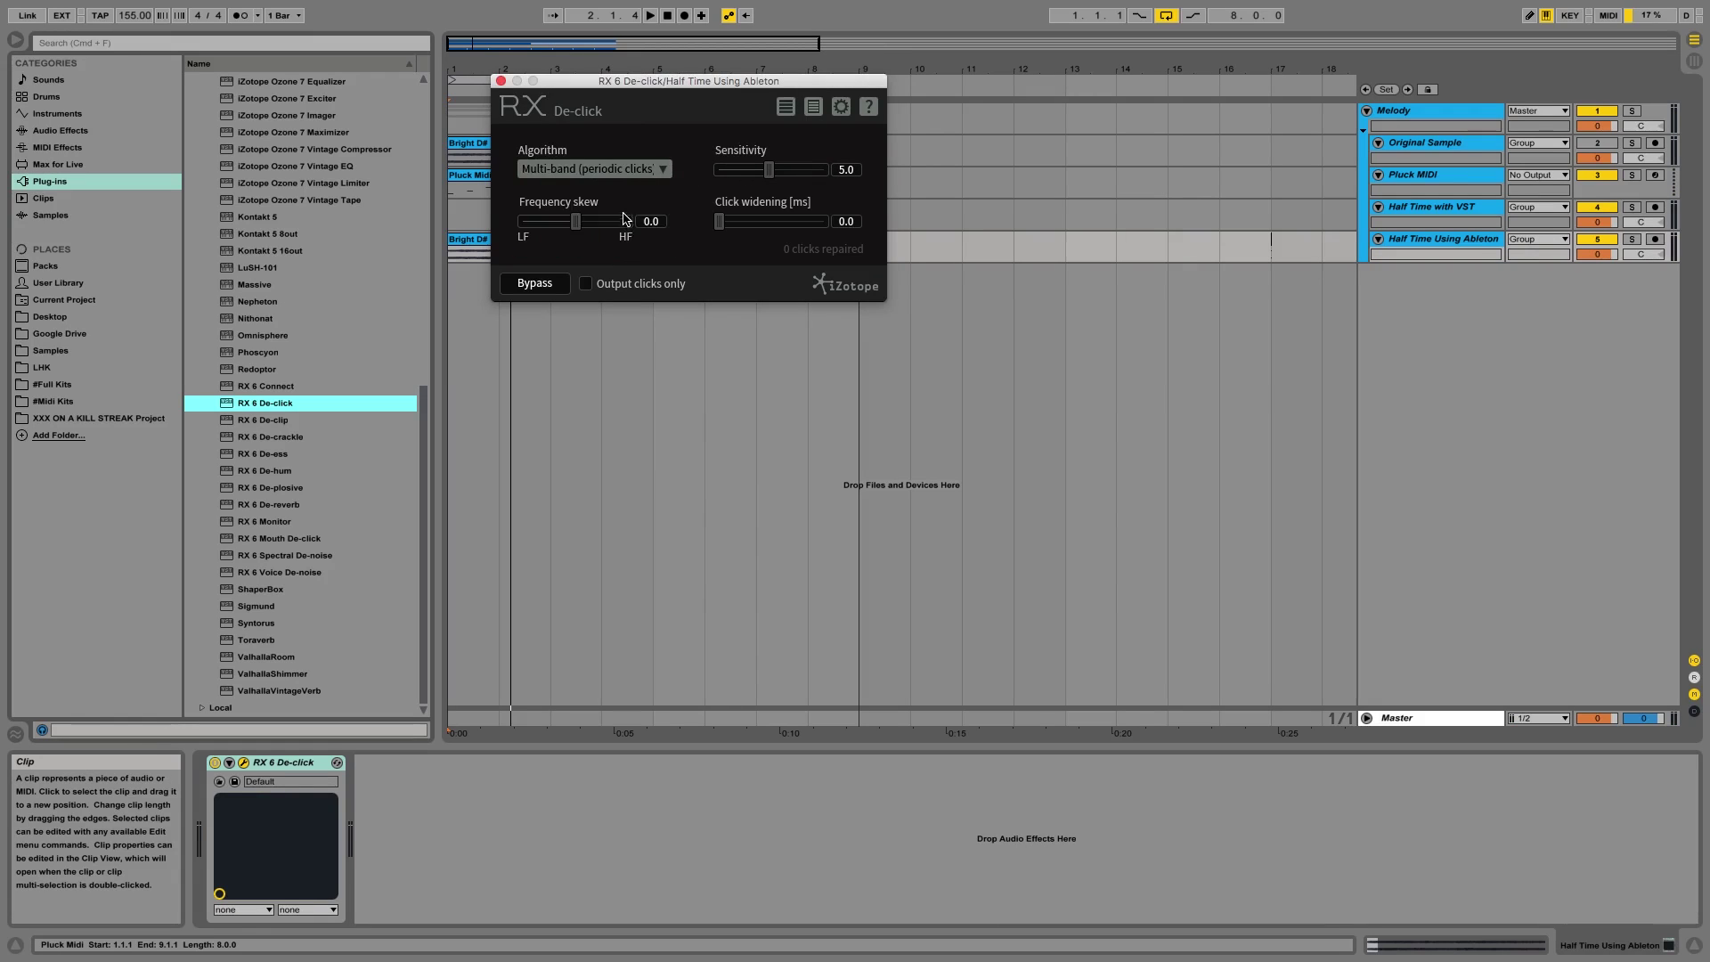
pyautogui.click(501, 81)
# Freeze the Half Time Using Ableton track and flatten it to render the de-click effect into the audio.
pyautogui.click(470, 254)
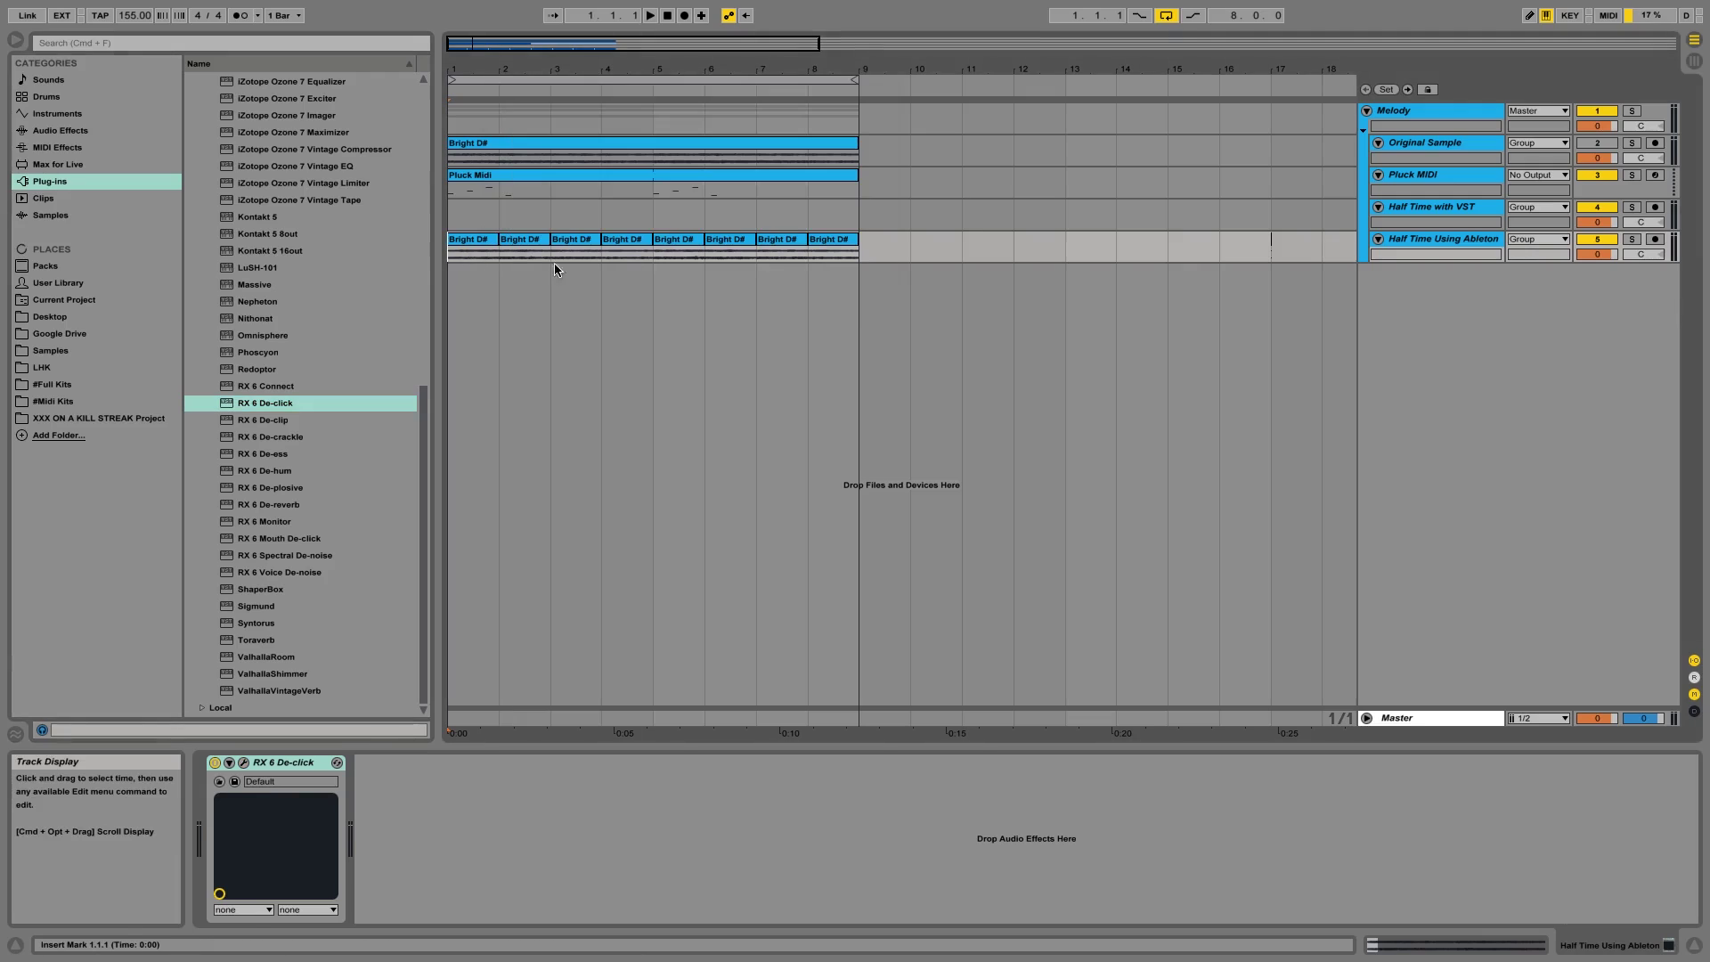
pyautogui.rightClick(1450, 239)
pyautogui.click(1485, 337)
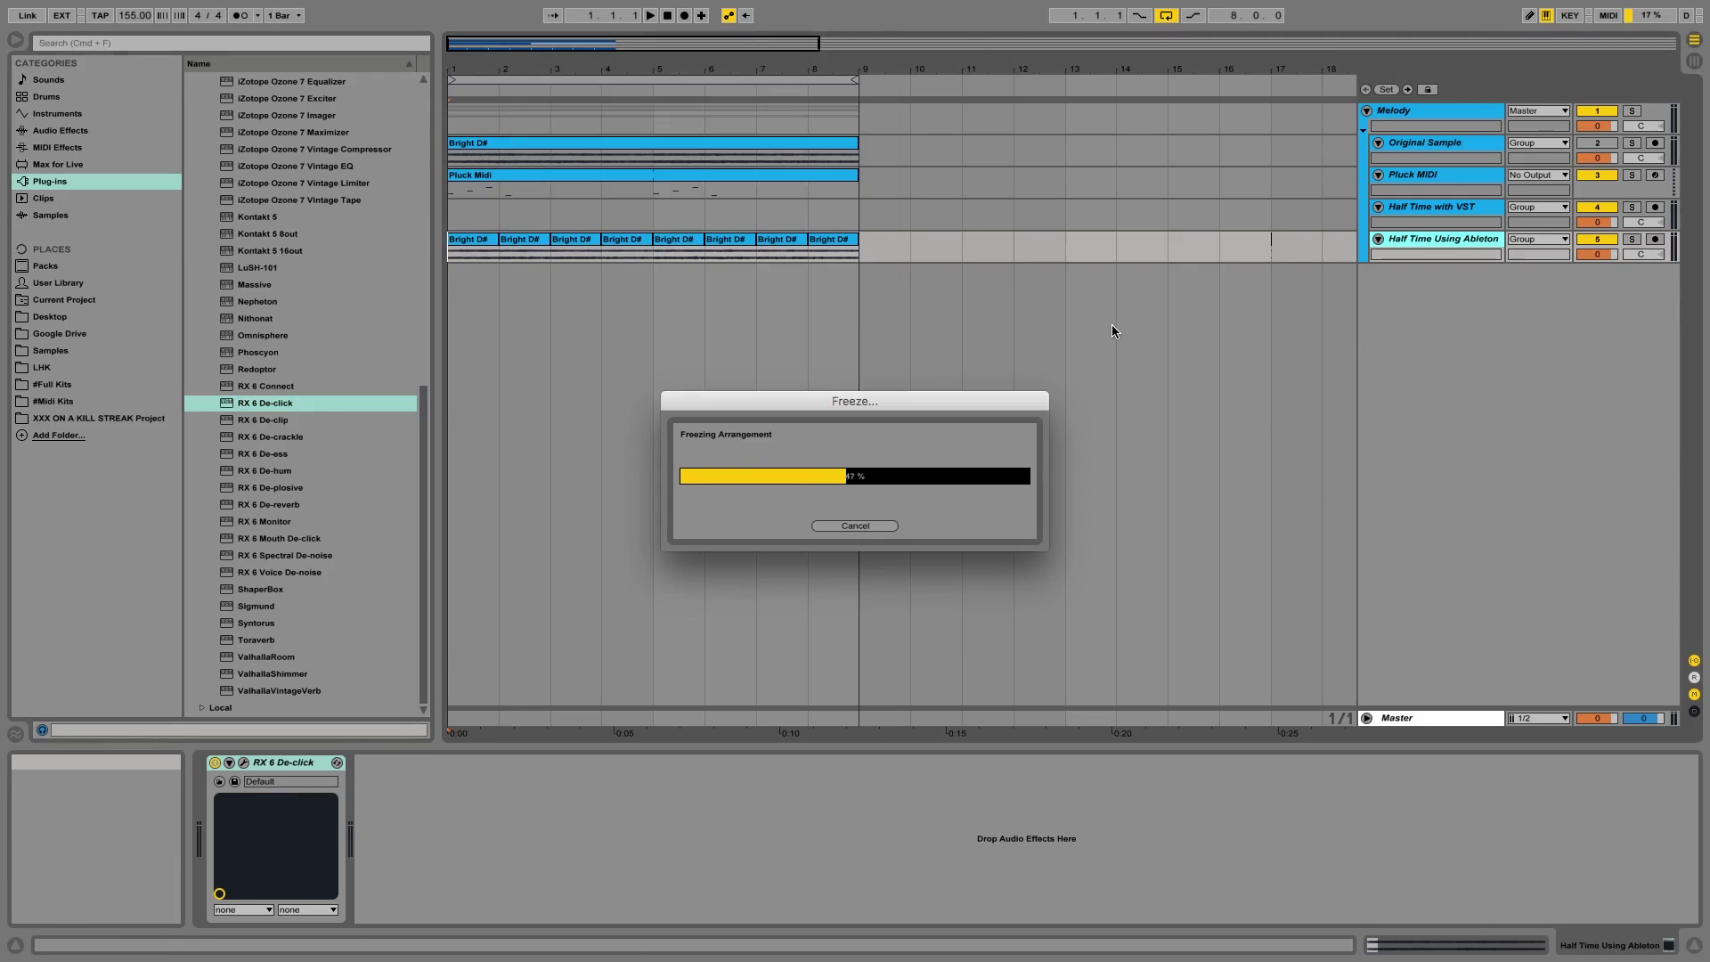
pyautogui.rightClick(1437, 243)
pyautogui.click(1485, 352)
# Clear bars 9 to 11 on the Half Time Using Ableton track and consolidate the eight slices into one clip from bar 1 to 9.
pyautogui.moveTo(860, 249); pyautogui.dragTo(965, 252)
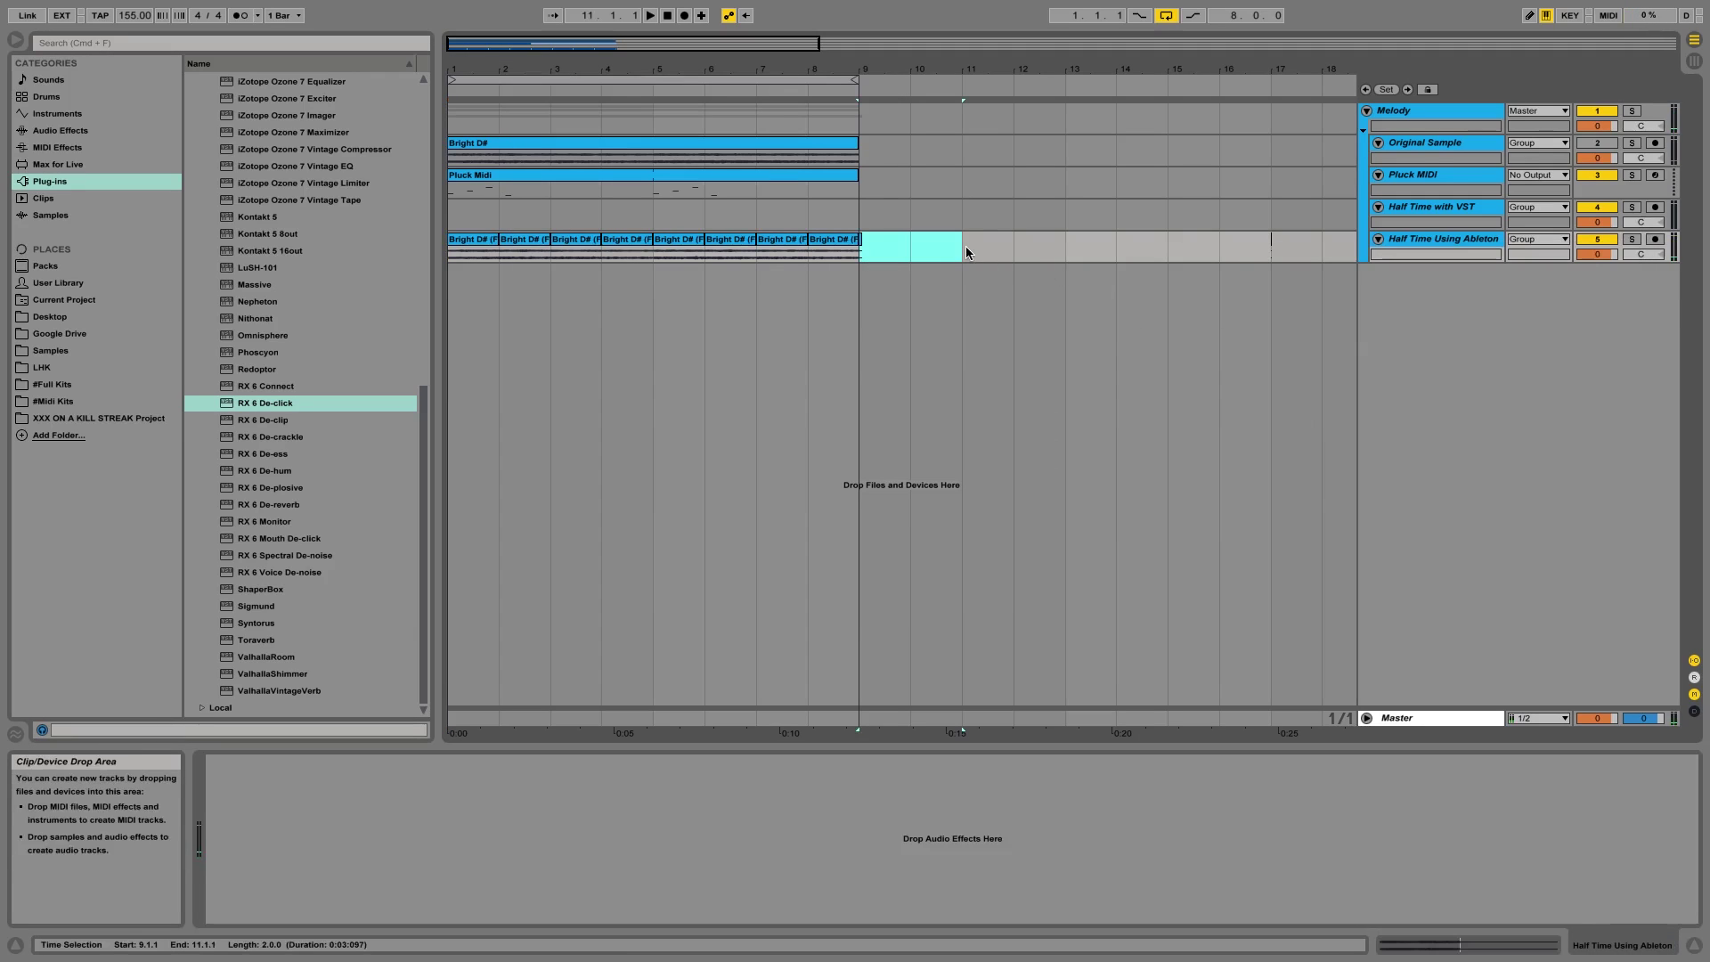
pyautogui.press('Delete')
pyautogui.moveTo(496, 240); pyautogui.dragTo(838, 247)
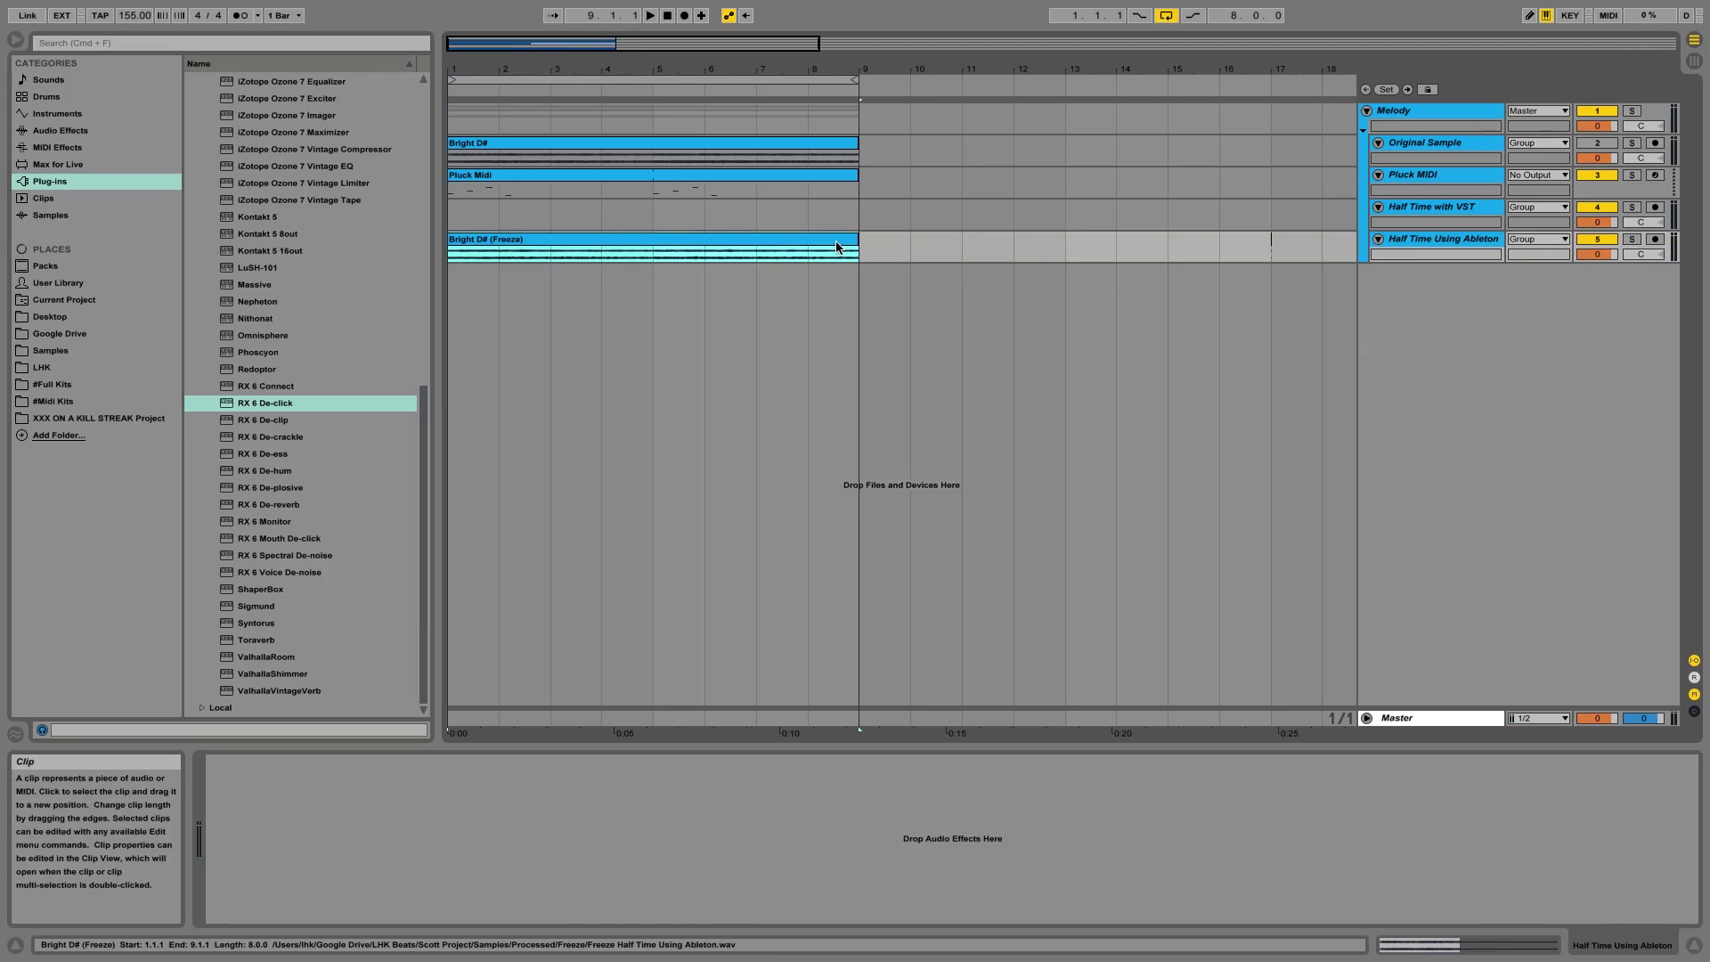
# Play the consolidated clip on the Half Time Using Ableton track and rename it Bright D#.
pyautogui.press('space')
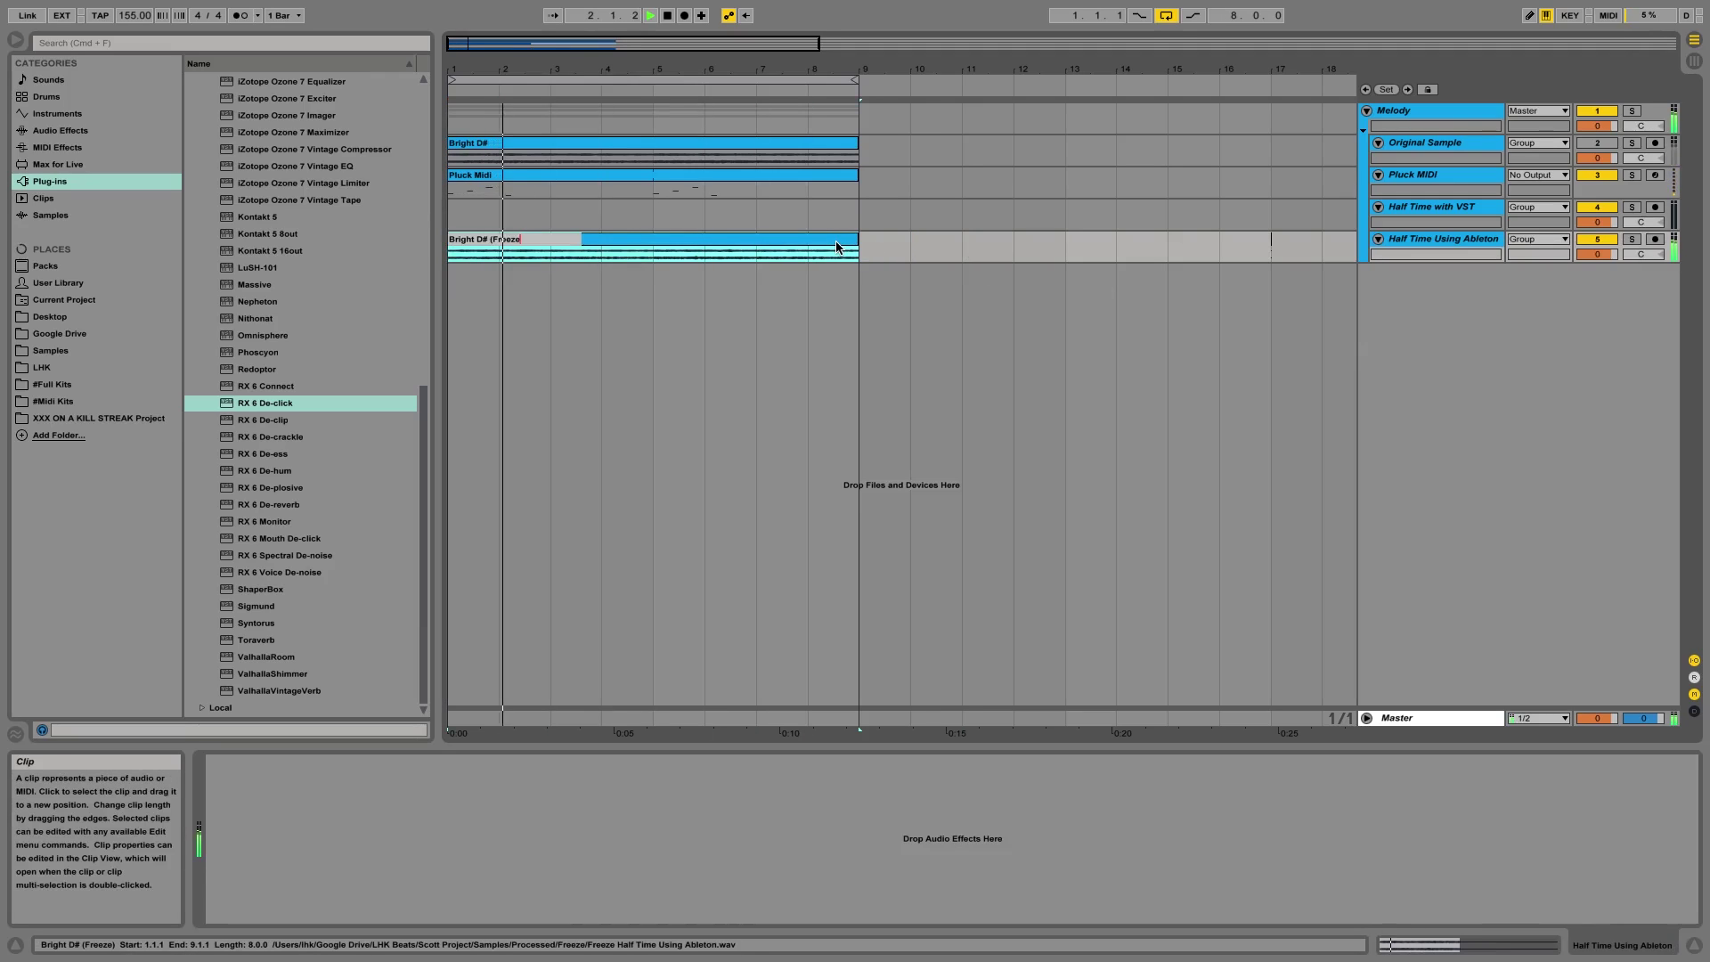
pyautogui.press('BackSpace')
pyautogui.press('BackSpace')
pyautogui.press('BackSpace')
pyautogui.press('BackSpace')
pyautogui.press('BackSpace')
pyautogui.press('BackSpace')
pyautogui.press('BackSpace')
pyautogui.press('BackSpace')
pyautogui.press('Return')
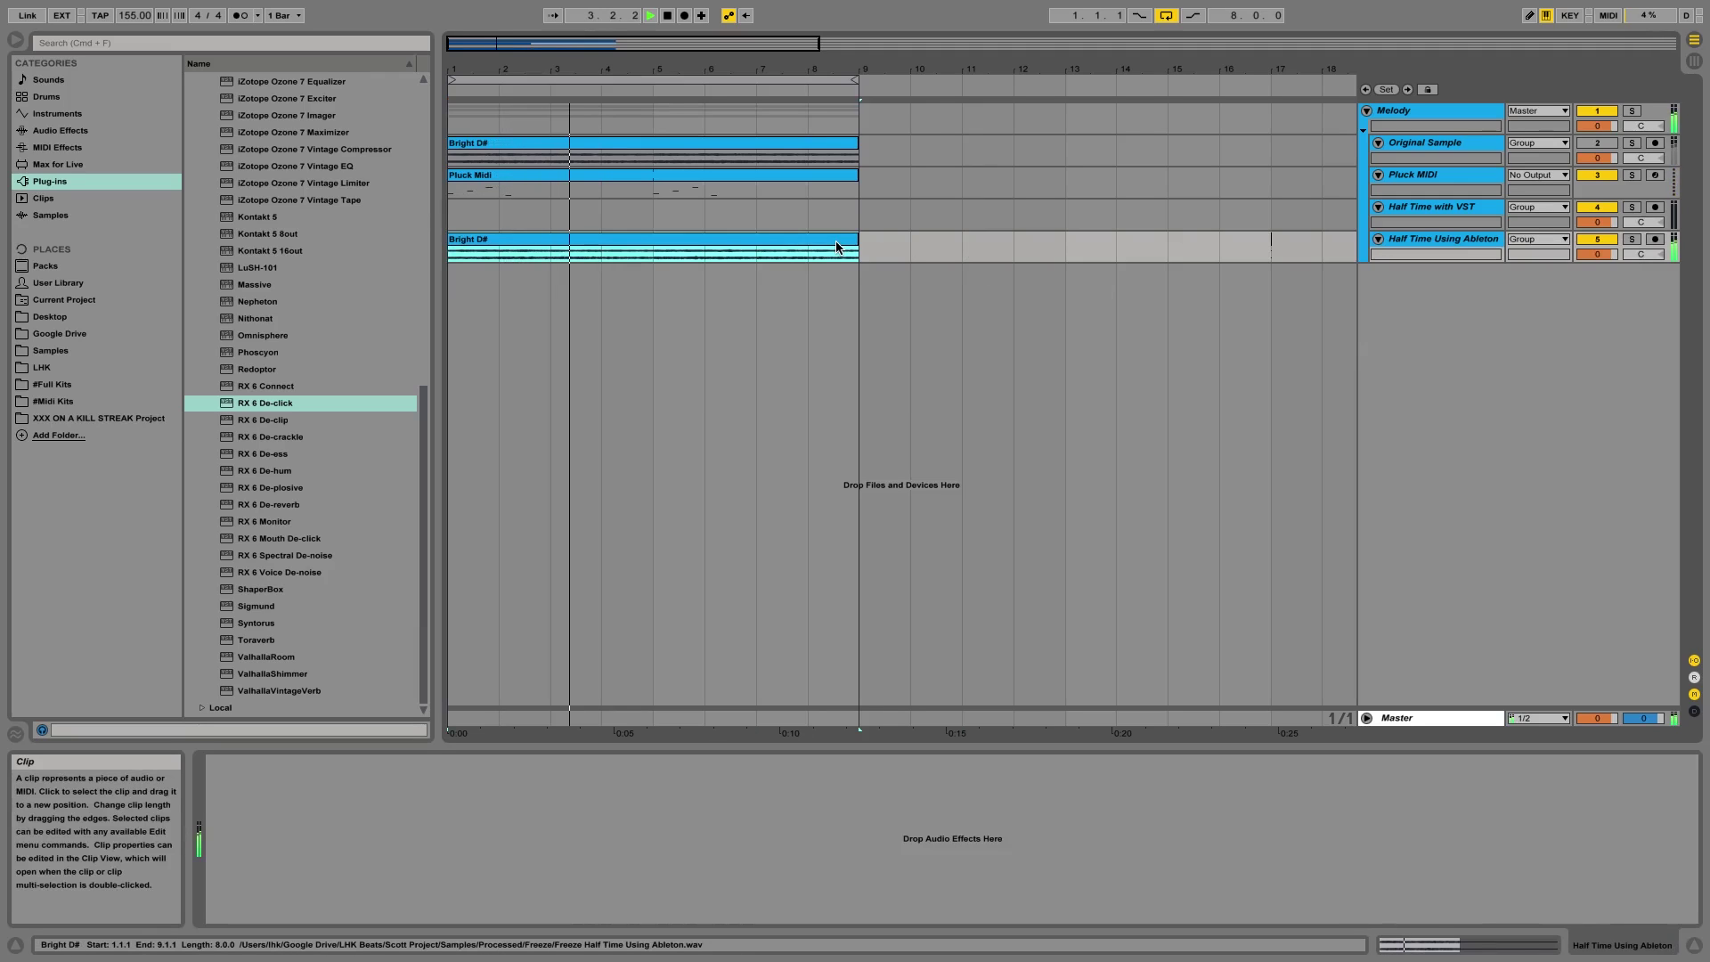